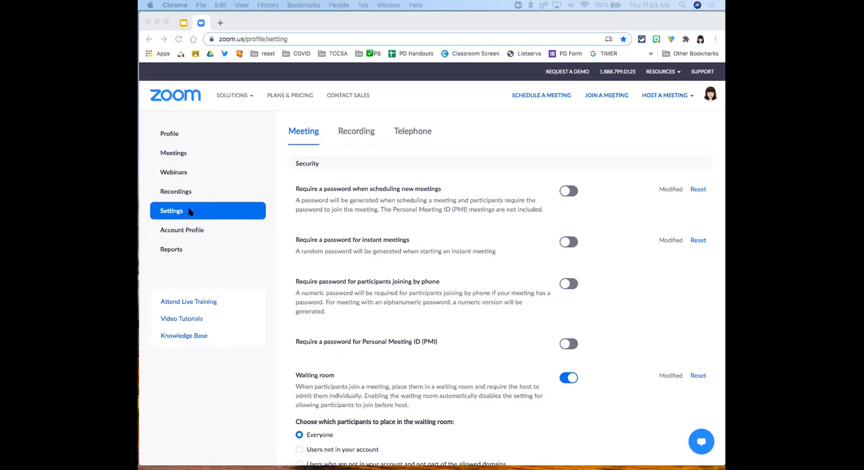
Step: Look through the Meeting settings from the Security section down to the Breakout room option under In Meeting (Advanced)
{"action": "scroll", "coordinate": [360, 218], "scroll_direction": "down", "scroll_amount": 1}
{"action": "scroll", "coordinate": [360, 219], "scroll_direction": "down", "scroll_amount": 5}
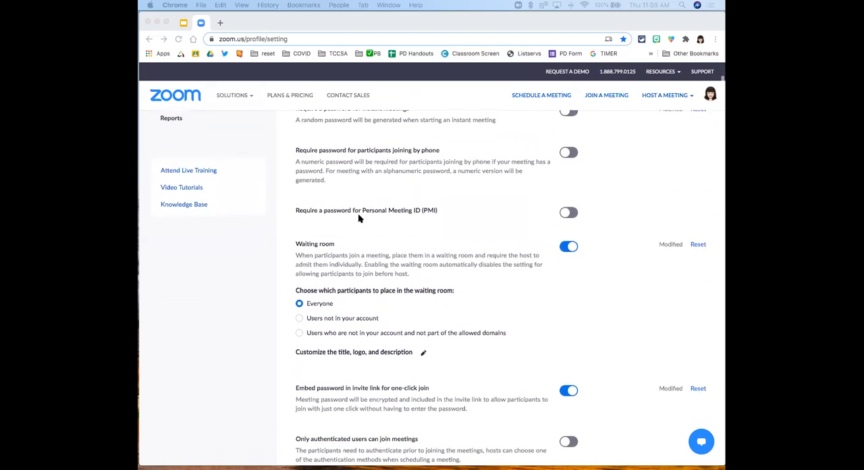
{"action": "scroll", "coordinate": [358, 218], "scroll_direction": "up", "scroll_amount": 5}
{"action": "scroll", "coordinate": [308, 139], "scroll_direction": "up", "scroll_amount": 1}
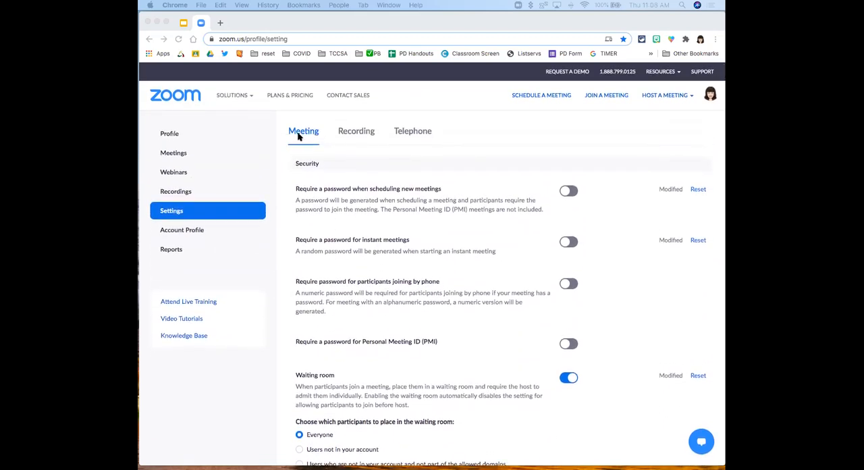
{"action": "scroll", "coordinate": [334, 259], "scroll_direction": "down", "scroll_amount": 10}
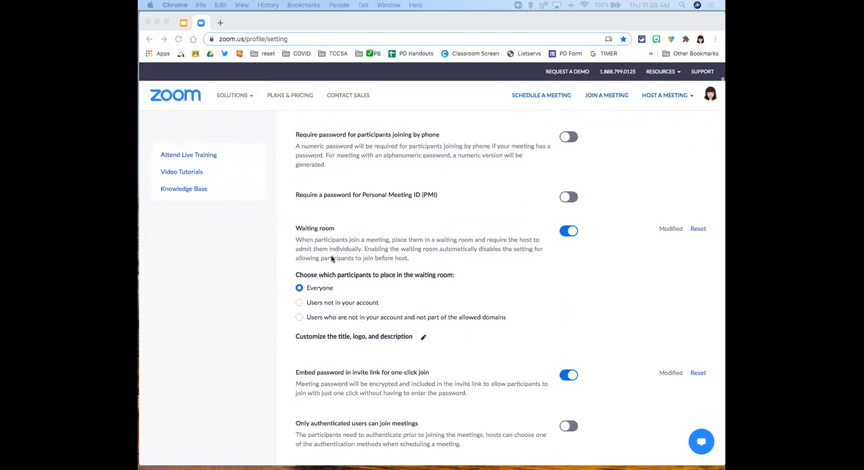
{"action": "scroll", "coordinate": [332, 258], "scroll_direction": "down", "scroll_amount": 15}
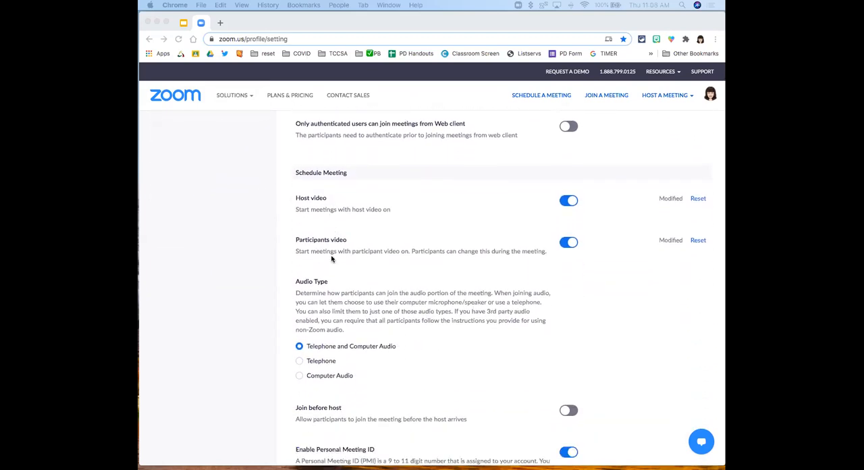
{"action": "scroll", "coordinate": [333, 258], "scroll_direction": "down", "scroll_amount": 15}
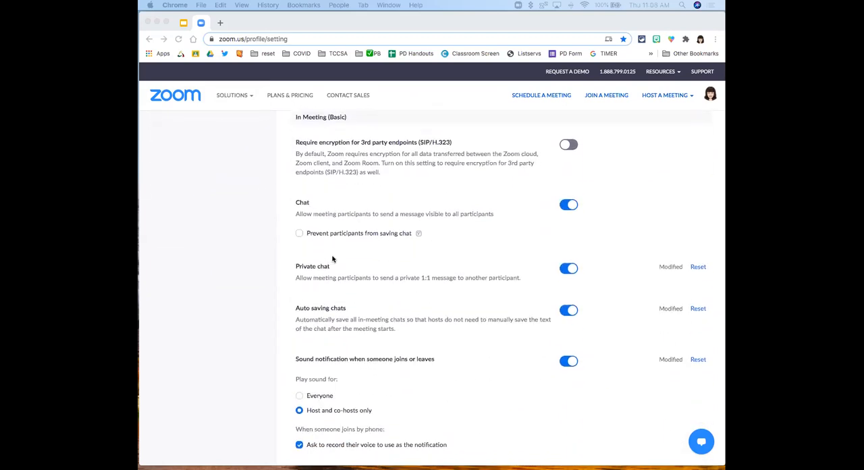
{"action": "scroll", "coordinate": [332, 258], "scroll_direction": "down", "scroll_amount": 17}
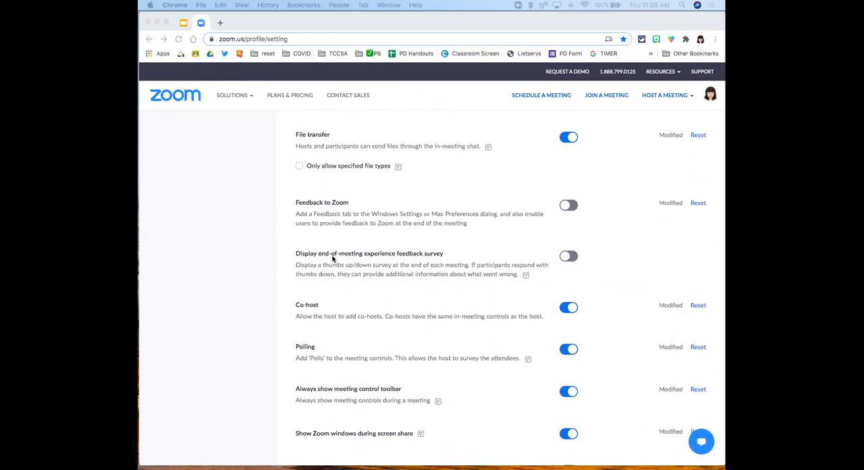
{"action": "scroll", "coordinate": [333, 259], "scroll_direction": "down", "scroll_amount": 9}
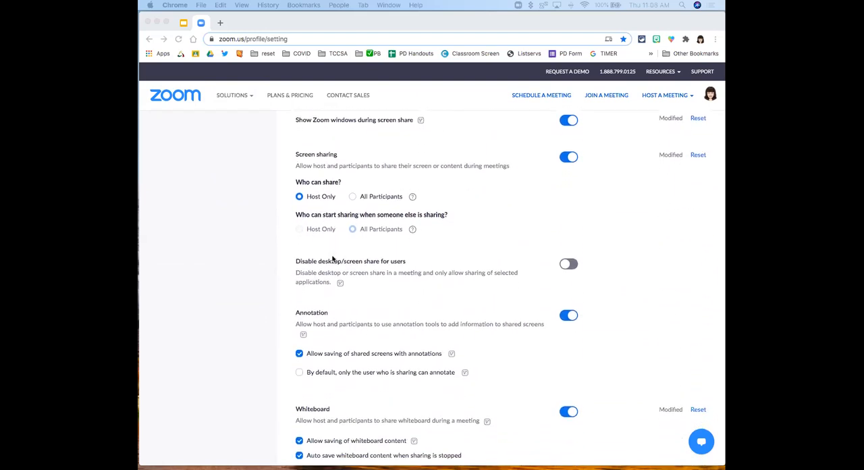
{"action": "scroll", "coordinate": [332, 258], "scroll_direction": "down", "scroll_amount": 12}
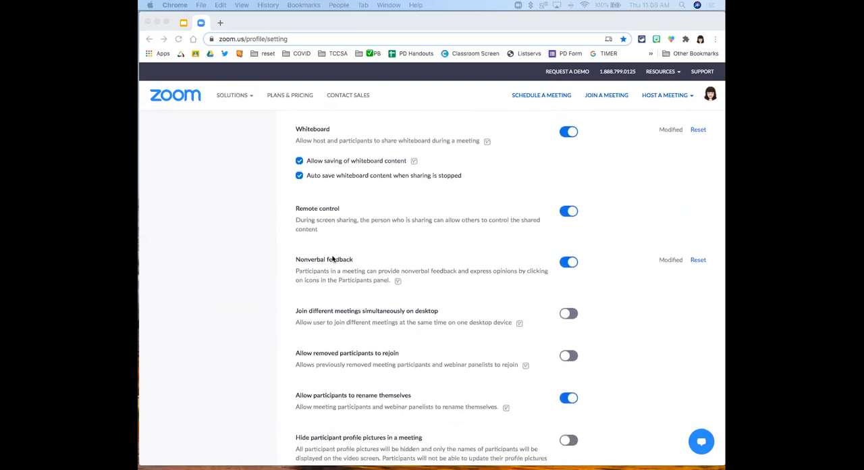
{"action": "scroll", "coordinate": [332, 259], "scroll_direction": "down", "scroll_amount": 6}
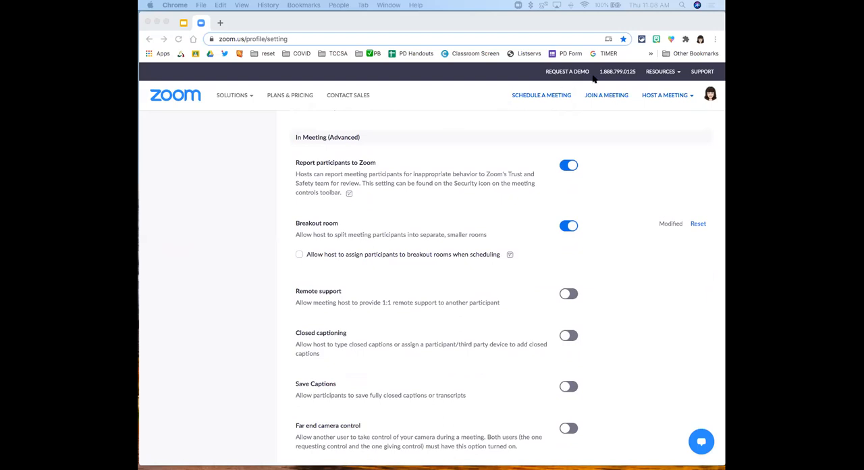
Step: Enlarge the web page by two zoom levels and highlight the title of the Breakout room setting
{"action": "left_click", "coordinate": [715, 41]}
{"action": "left_click", "coordinate": [715, 41]}
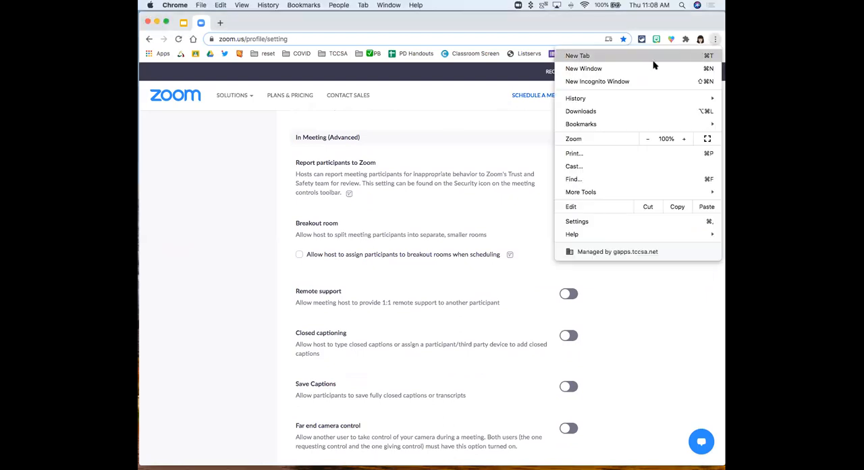
{"action": "left_click", "coordinate": [686, 138]}
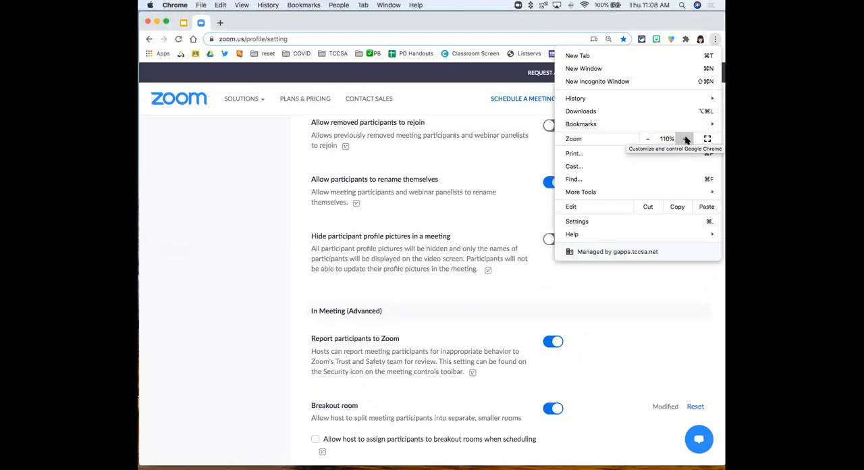
{"action": "left_click", "coordinate": [686, 138]}
{"action": "left_click", "coordinate": [613, 329]}
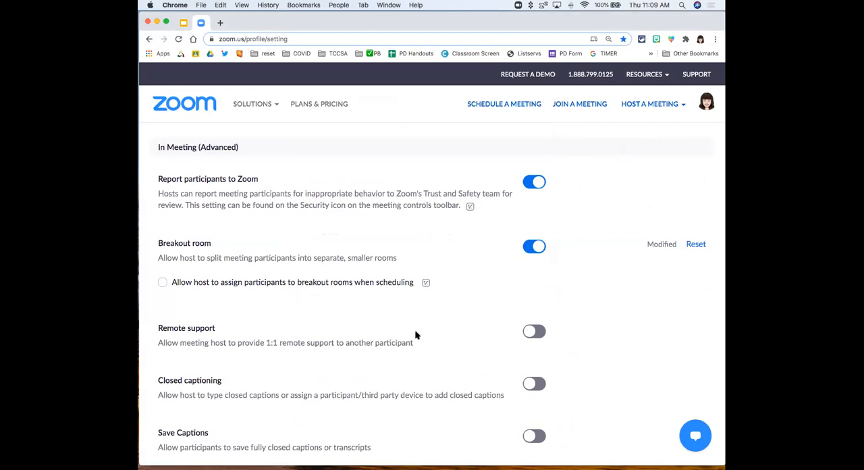
{"action": "scroll", "coordinate": [386, 338], "scroll_direction": "down", "scroll_amount": 3}
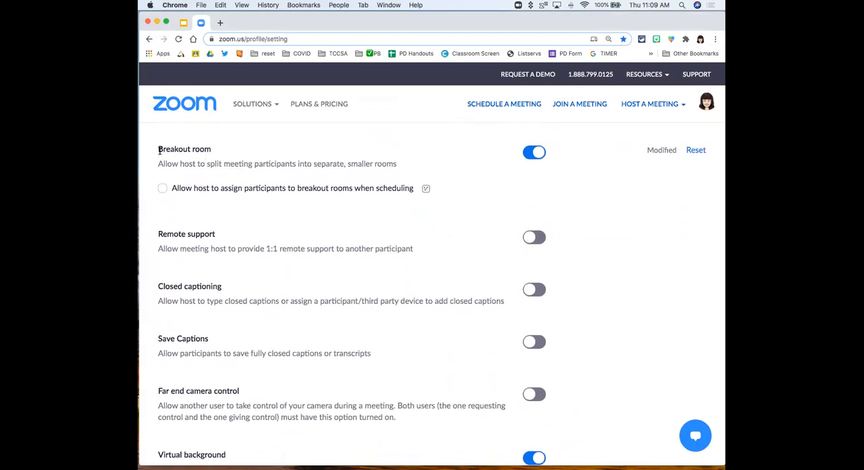
{"action": "left_click_drag", "start_coordinate": [158, 149], "coordinate": [212, 149]}
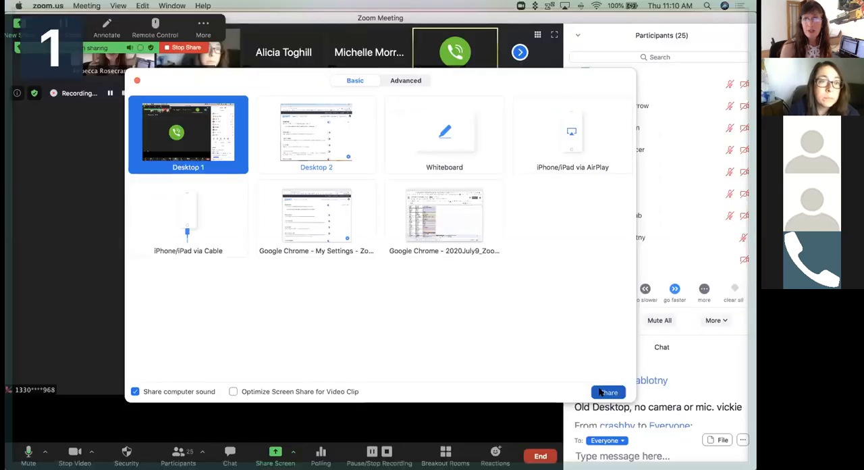
Step: Switch to the Zoom meeting window, close its Participants and Chat panels, and give the video area the full window width
{"action": "left_click", "coordinate": [608, 392]}
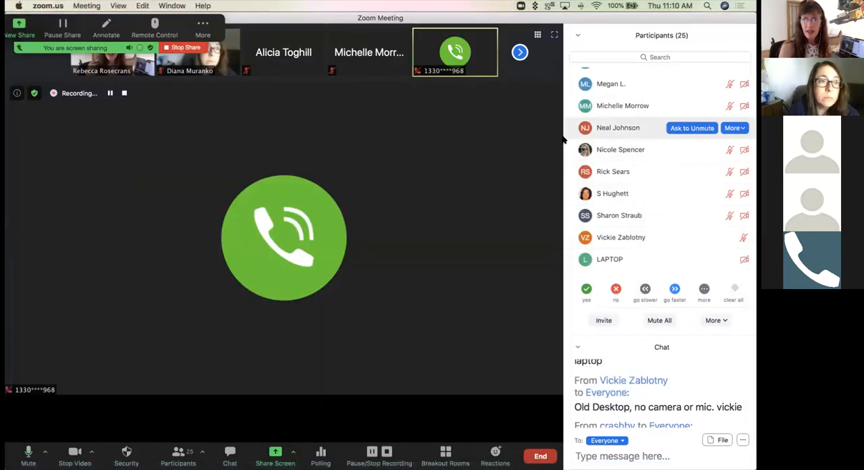
{"action": "left_click", "coordinate": [179, 455]}
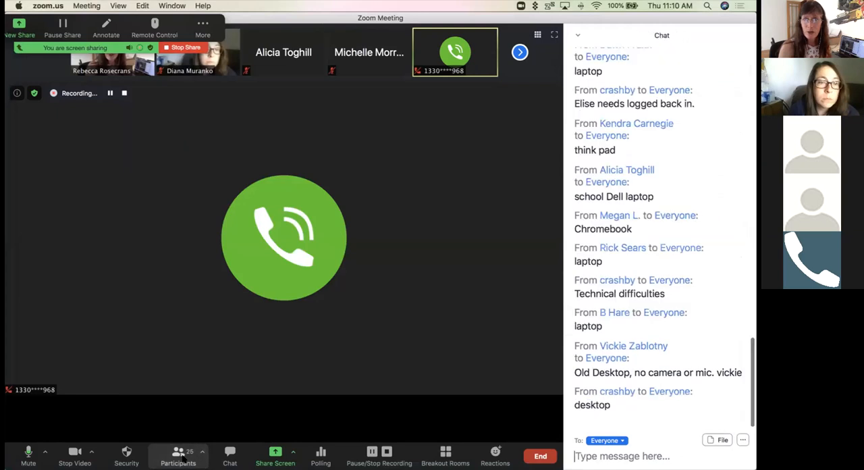
{"action": "left_click", "coordinate": [230, 455]}
{"action": "left_click_drag", "start_coordinate": [561, 208], "coordinate": [754, 211]}
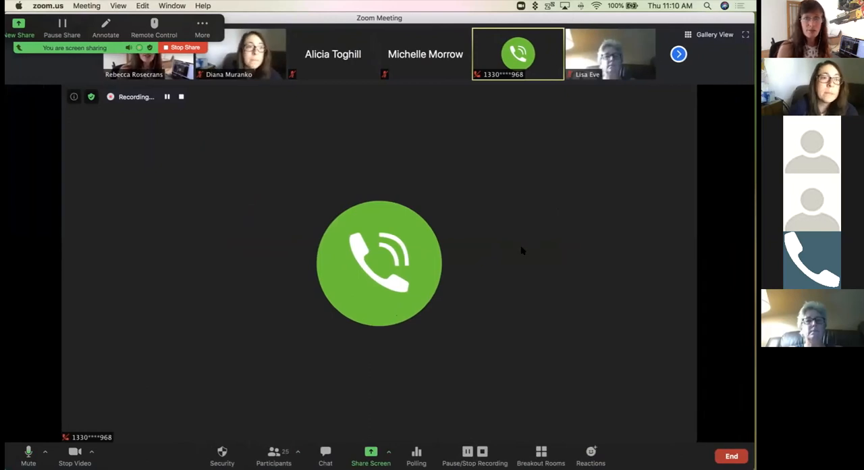
Step: Turn off the camera and show the meeting full screen with the floating video thumbnails minimized
{"action": "left_click", "coordinate": [73, 454]}
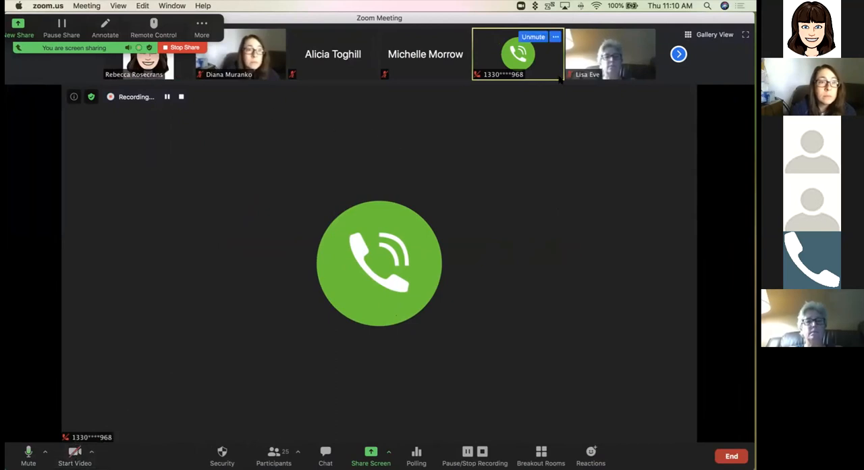
{"action": "left_click", "coordinate": [745, 34]}
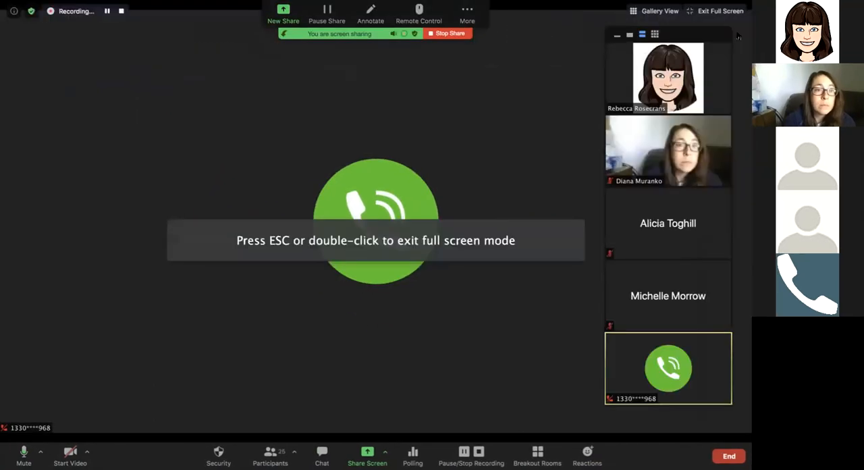
{"action": "left_click", "coordinate": [617, 37]}
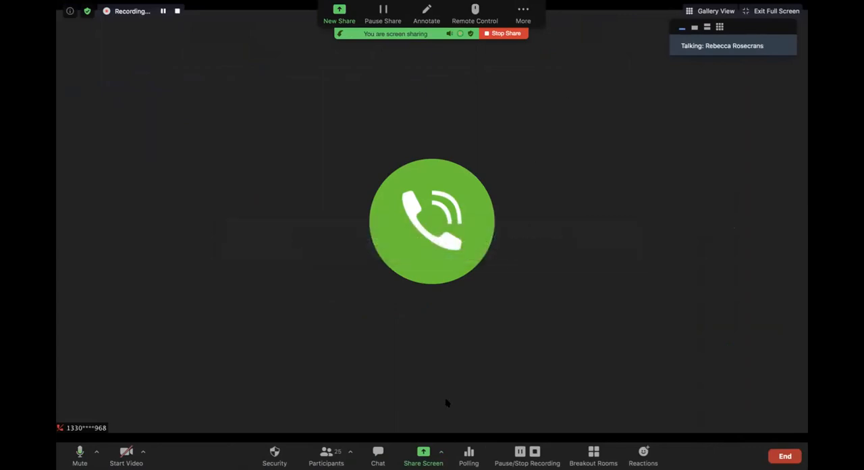
Step: Create 12 breakout rooms with the participants assigned automatically
{"action": "left_click", "coordinate": [594, 453]}
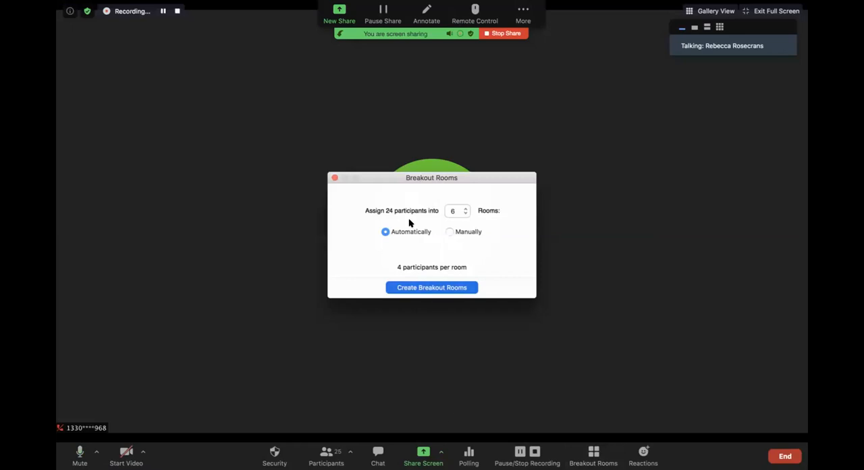
{"action": "left_click_drag", "start_coordinate": [385, 177], "coordinate": [385, 135]}
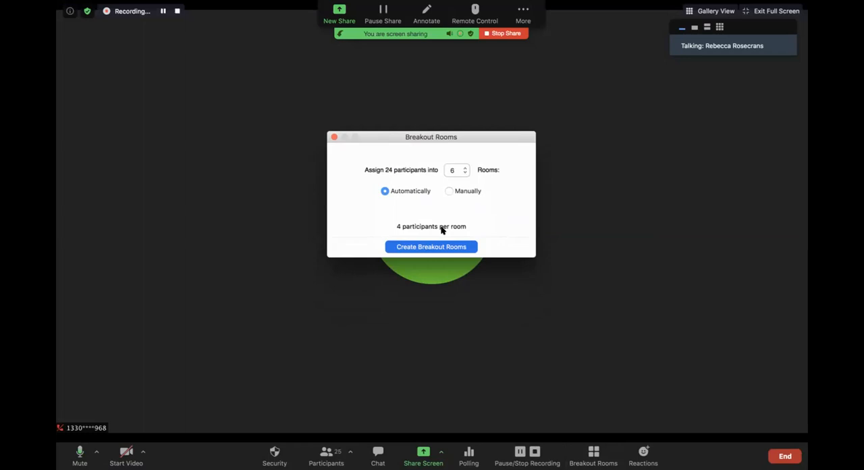
{"action": "left_click", "coordinate": [464, 167]}
{"action": "left_click", "coordinate": [464, 168]}
{"action": "left_click", "coordinate": [465, 168]}
{"action": "left_click", "coordinate": [465, 168]}
{"action": "left_click", "coordinate": [464, 168]}
{"action": "left_click", "coordinate": [465, 168]}
{"action": "left_click", "coordinate": [428, 247]}
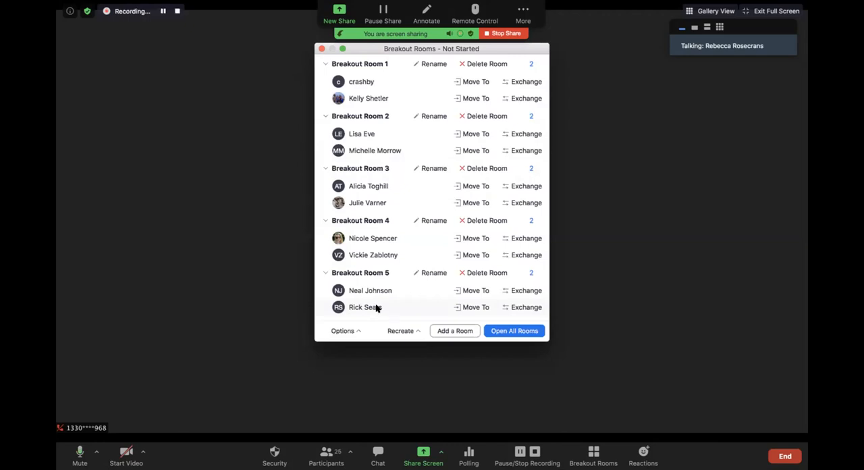
Step: Lengthen the Breakout Rooms window to review the room assignments, and open all rooms
{"action": "left_click_drag", "start_coordinate": [378, 340], "coordinate": [378, 408]}
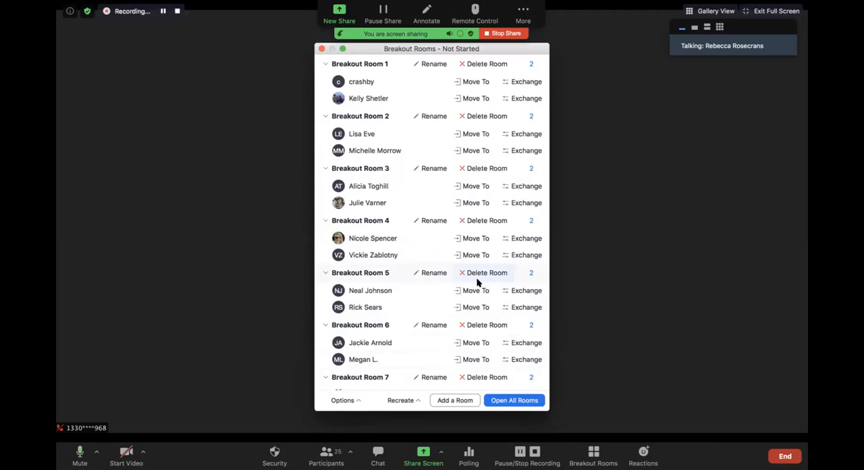
{"action": "scroll", "coordinate": [396, 260], "scroll_direction": "down", "scroll_amount": 1}
{"action": "scroll", "coordinate": [396, 260], "scroll_direction": "down", "scroll_amount": 5}
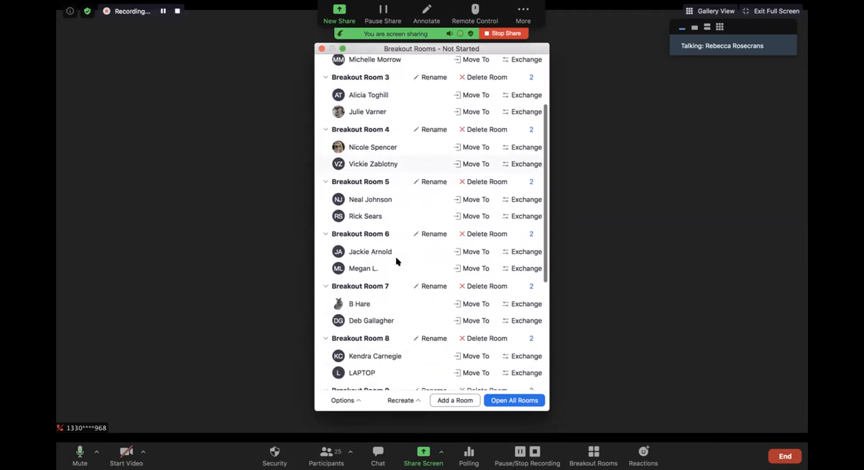
{"action": "scroll", "coordinate": [397, 262], "scroll_direction": "down", "scroll_amount": 6}
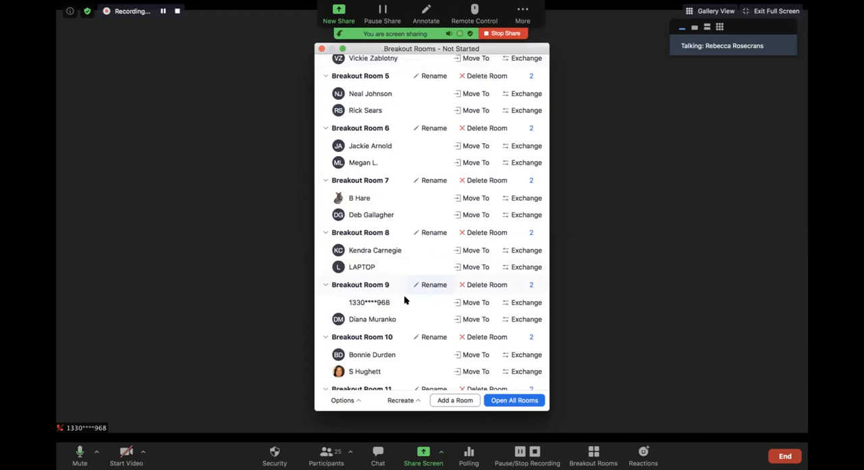
{"action": "left_click", "coordinate": [511, 401]}
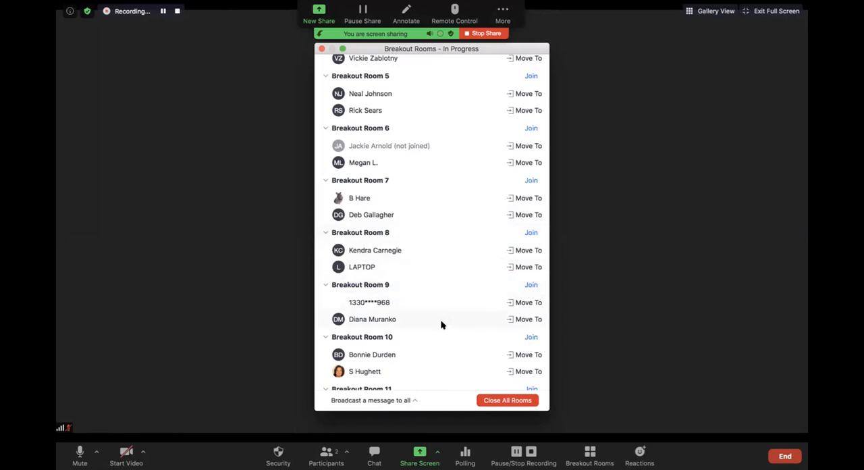
Step: Broadcast "I'm going to end the rooms soon. This is a message I can send to everyone." to all breakout rooms and close them
{"action": "scroll", "coordinate": [441, 324], "scroll_direction": "down", "scroll_amount": 1}
{"action": "scroll", "coordinate": [441, 325], "scroll_direction": "down", "scroll_amount": 3}
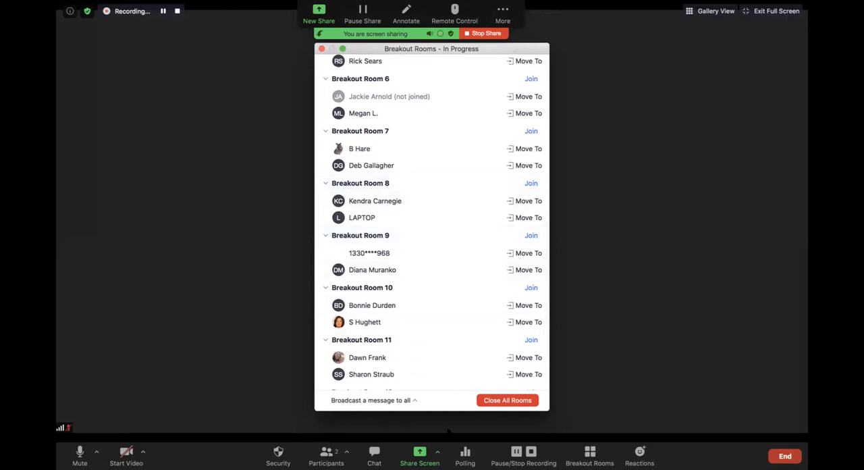
{"action": "left_click", "coordinate": [408, 400]}
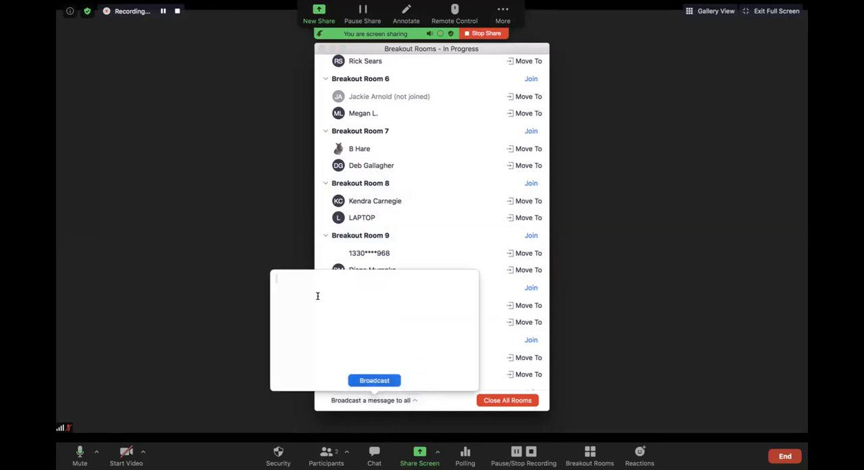
{"action": "type", "text": "I'm going to end the rooms soon. This is a me"}
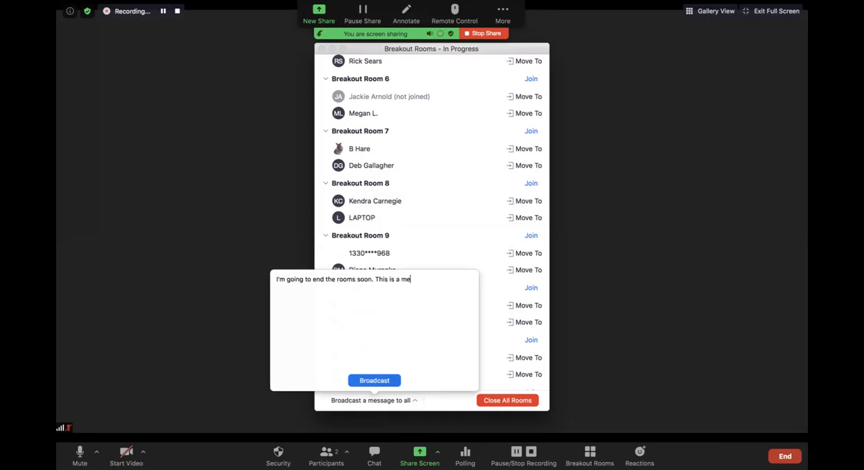
{"action": "type", "text": "ssage I can send to everyone."}
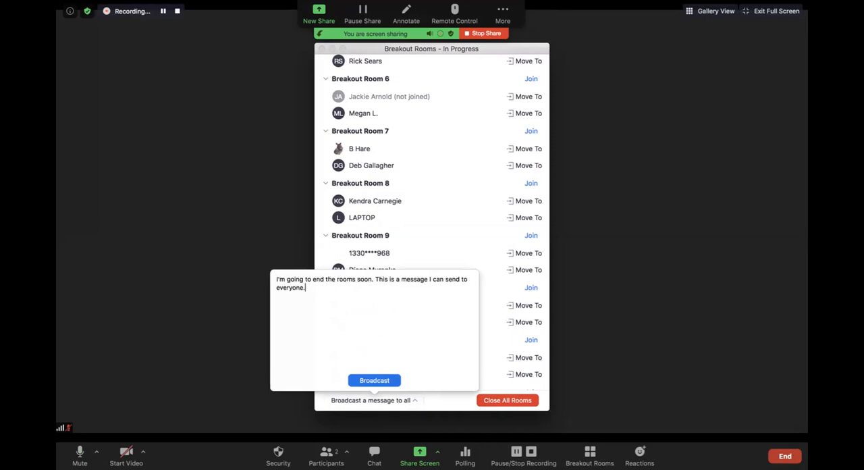
{"action": "left_click", "coordinate": [378, 381]}
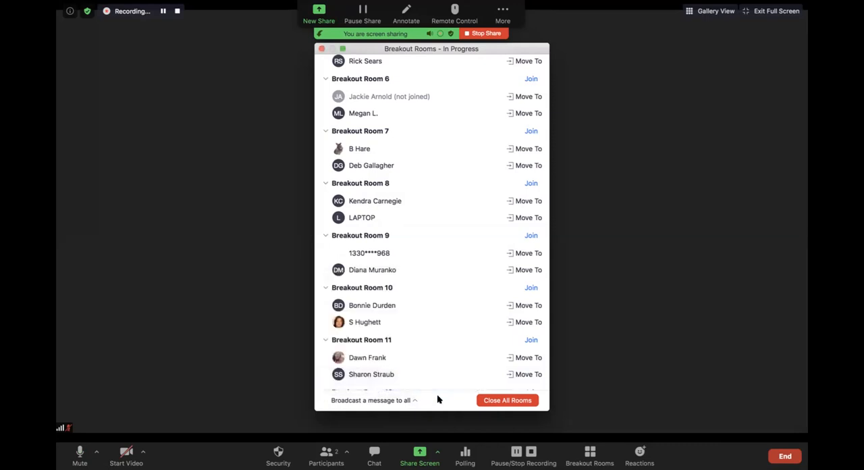
{"action": "left_click", "coordinate": [503, 401]}
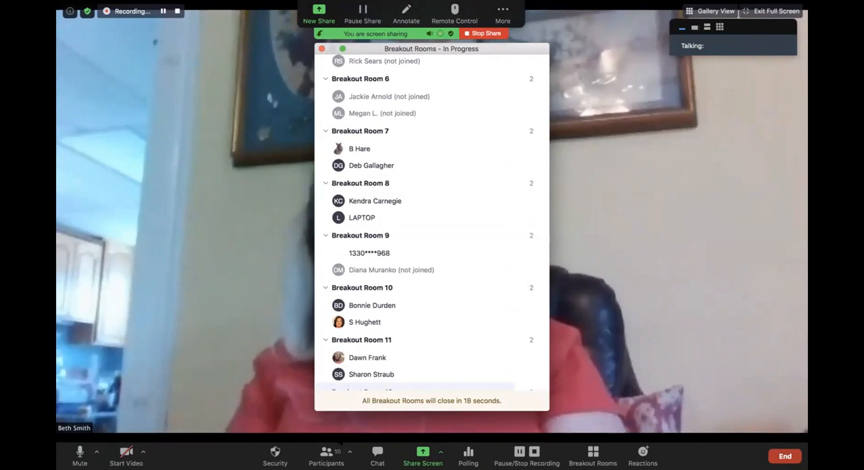
Step: Show the participants list and mute all current and new participants, keeping them allowed to unmute themselves
{"action": "key", "text": "super+u"}
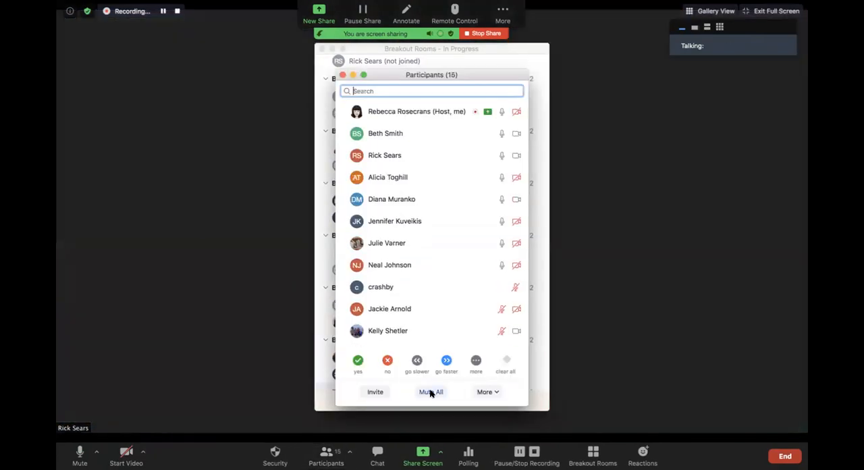
{"action": "left_click", "coordinate": [428, 392]}
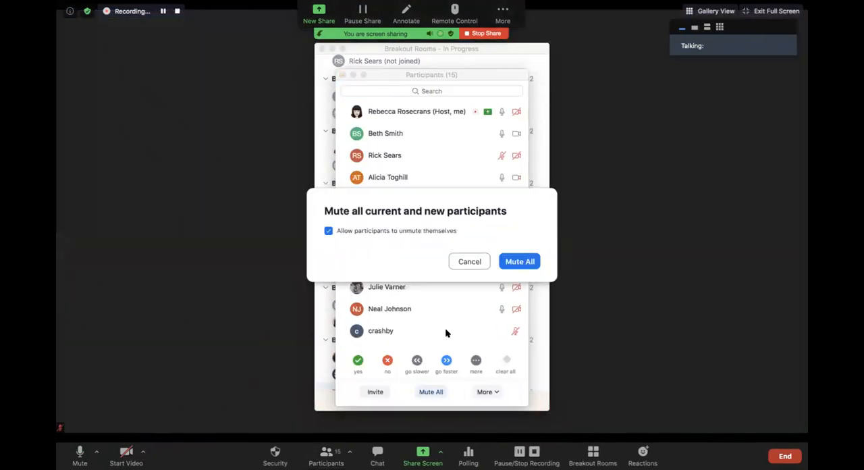
{"action": "left_click", "coordinate": [519, 261]}
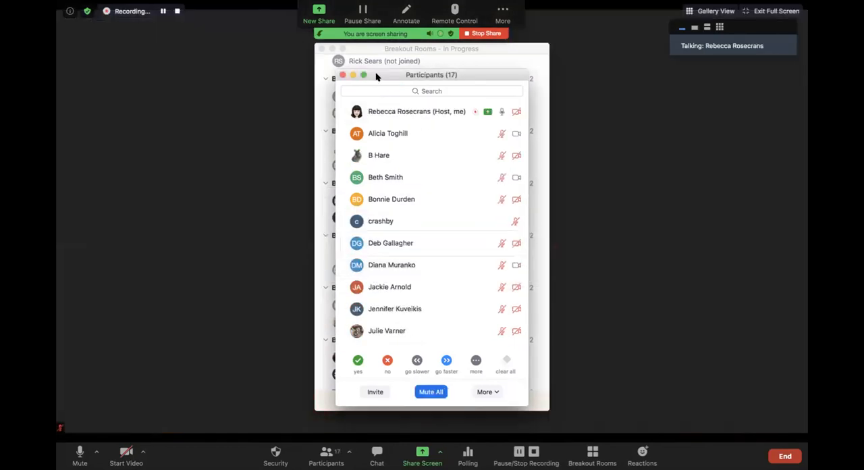
Step: Move the Participants window clear of the Breakout Rooms window and review the microphone status of everyone in the list
{"action": "left_click_drag", "start_coordinate": [377, 77], "coordinate": [637, 76]}
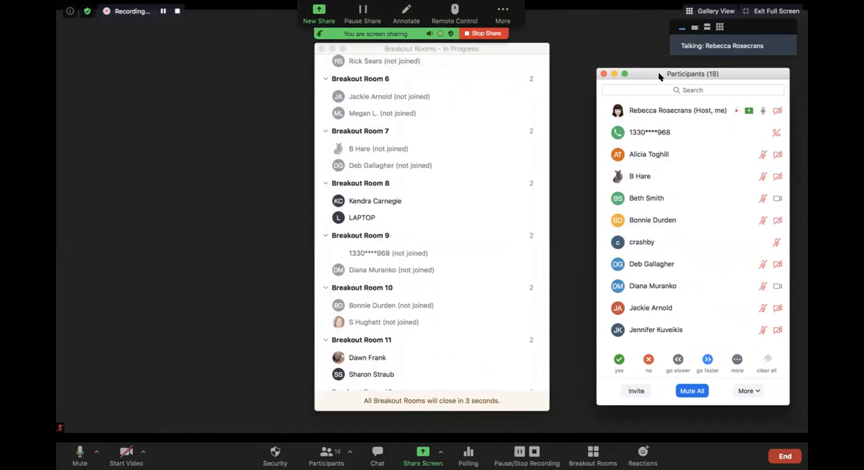
{"action": "left_click_drag", "start_coordinate": [658, 72], "coordinate": [659, 71]}
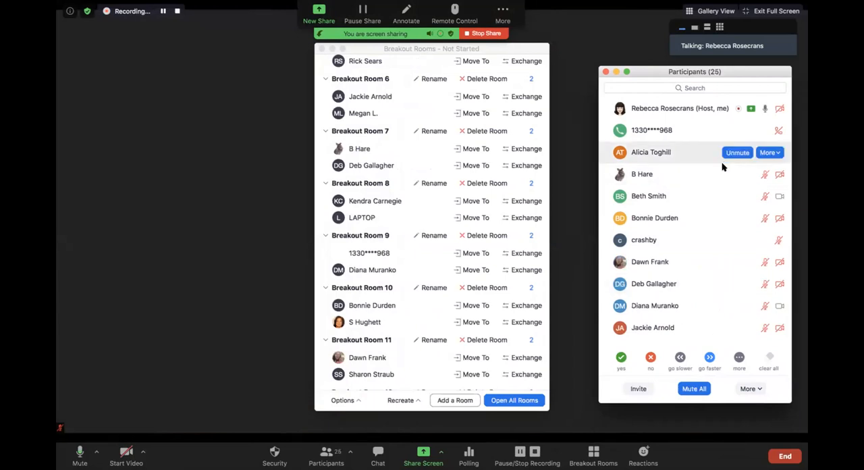
{"action": "scroll", "coordinate": [722, 179], "scroll_direction": "down", "scroll_amount": 10}
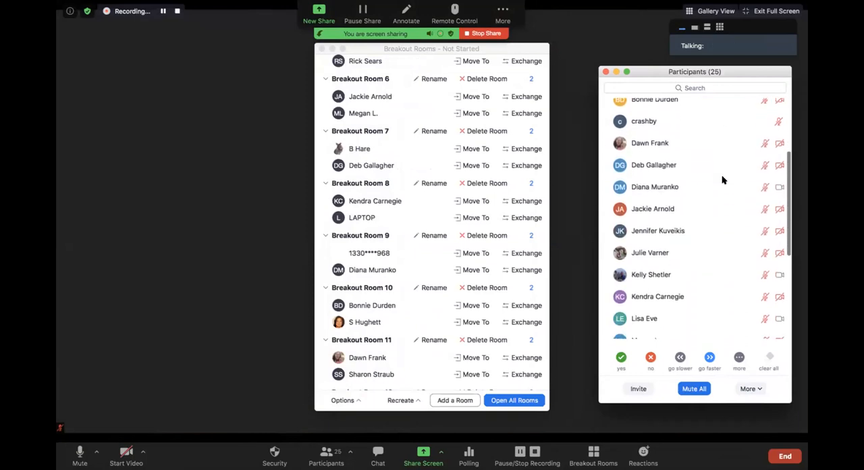
{"action": "scroll", "coordinate": [722, 179], "scroll_direction": "down", "scroll_amount": 4}
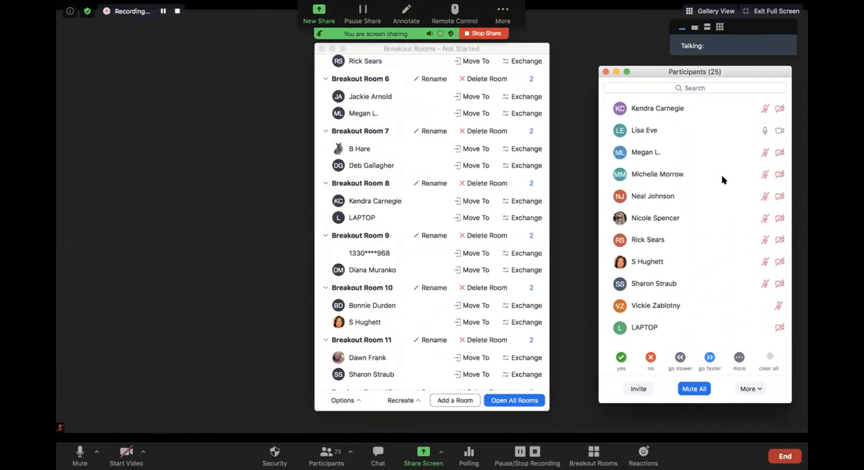
{"action": "scroll", "coordinate": [722, 179], "scroll_direction": "up", "scroll_amount": 14}
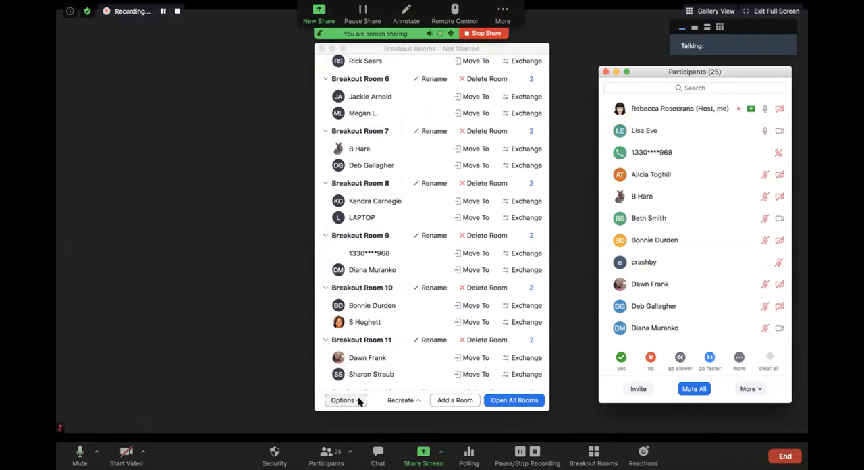
Step: Reposition the Breakout Rooms window beside the Participants window and reopen all rooms with the same assignments
{"action": "left_click_drag", "start_coordinate": [495, 49], "coordinate": [253, 52]}
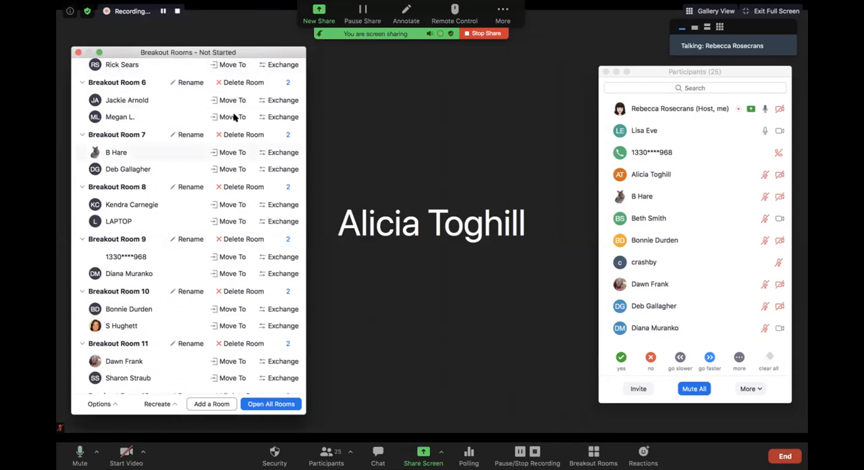
{"action": "left_click_drag", "start_coordinate": [164, 54], "coordinate": [395, 65]}
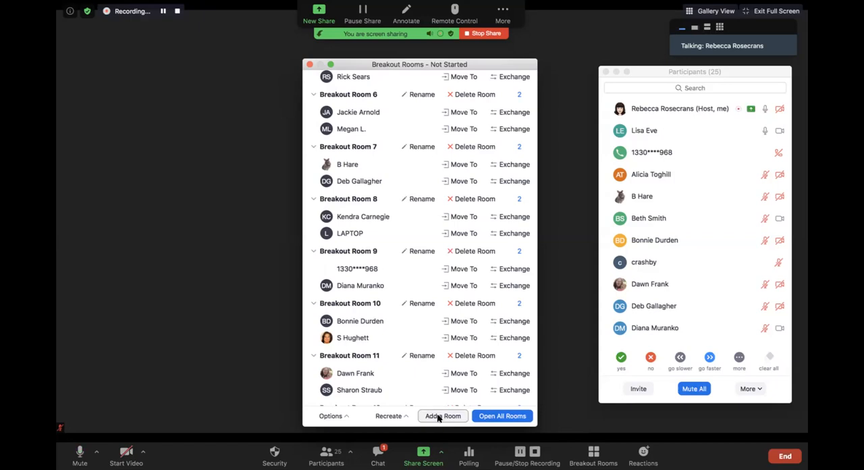
{"action": "left_click", "coordinate": [491, 416]}
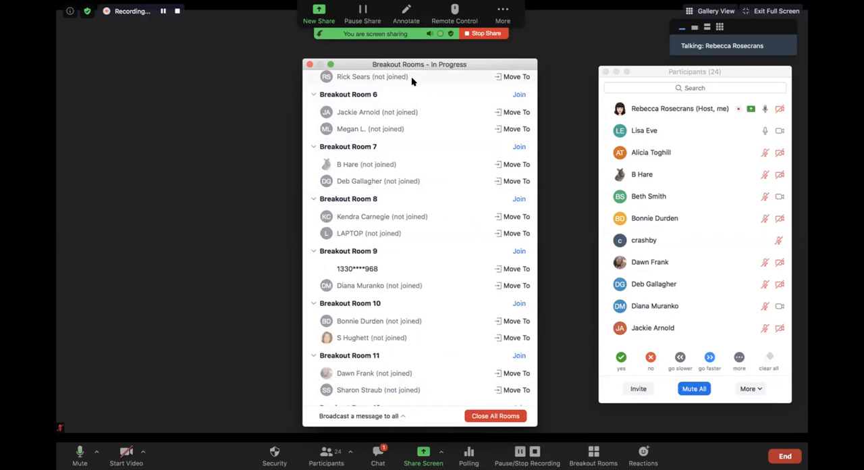
Step: Check who has joined each breakout room and compare this with the participants listed in the main session
{"action": "scroll", "coordinate": [409, 85], "scroll_direction": "up", "scroll_amount": 3}
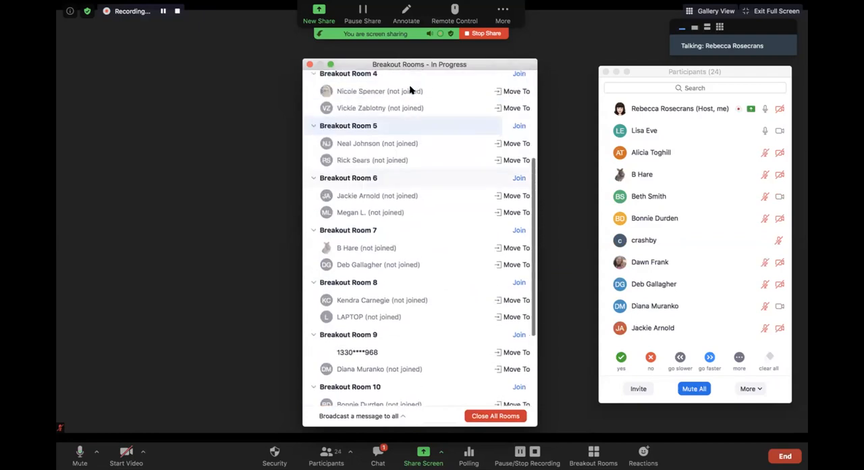
{"action": "scroll", "coordinate": [410, 90], "scroll_direction": "up", "scroll_amount": 6}
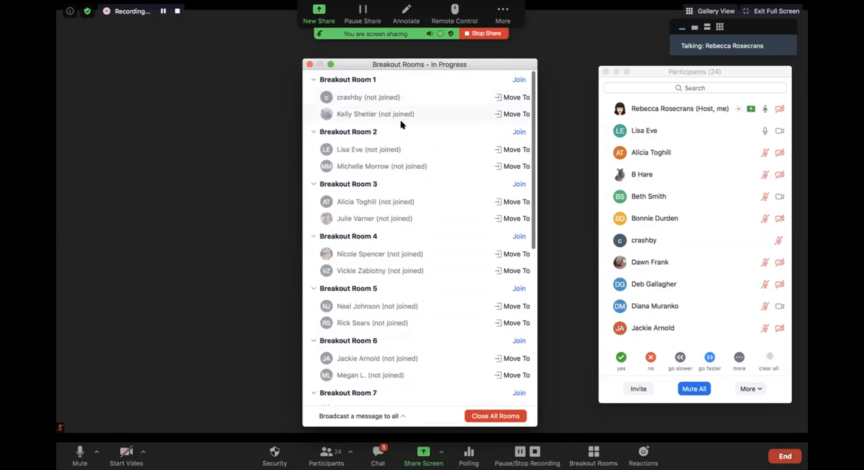
{"action": "scroll", "coordinate": [423, 274], "scroll_direction": "down", "scroll_amount": 1}
{"action": "scroll", "coordinate": [425, 277], "scroll_direction": "down", "scroll_amount": 2}
{"action": "scroll", "coordinate": [426, 276], "scroll_direction": "down", "scroll_amount": 3}
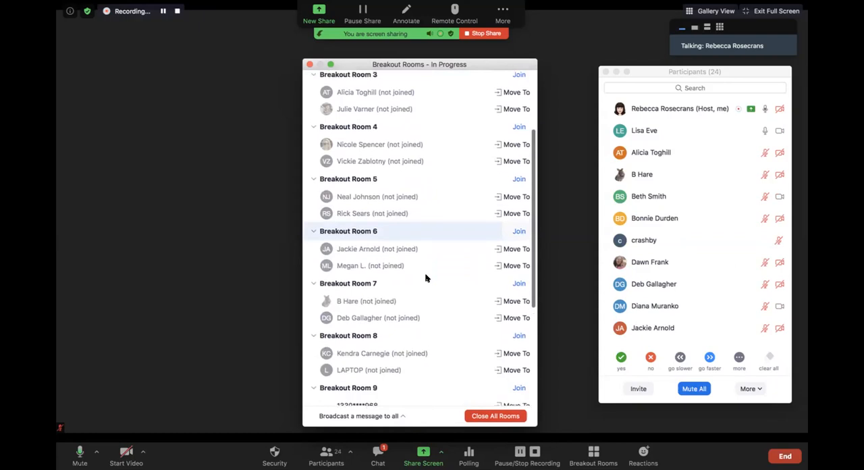
{"action": "scroll", "coordinate": [429, 294], "scroll_direction": "down", "scroll_amount": 4}
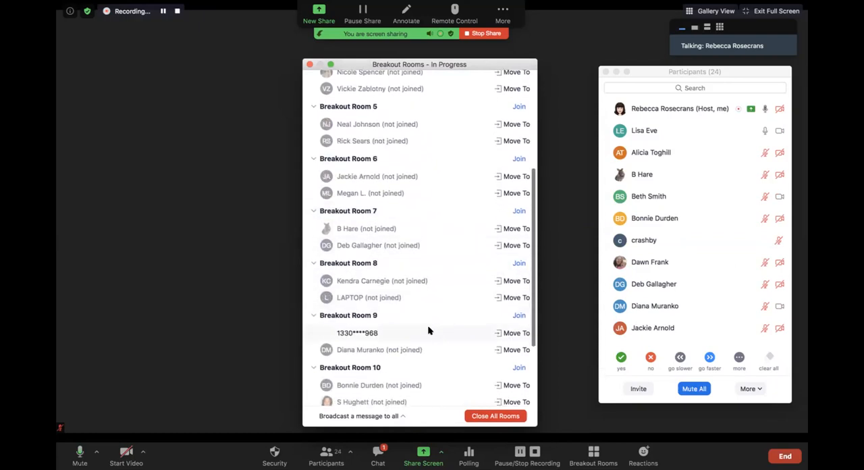
{"action": "scroll", "coordinate": [384, 334], "scroll_direction": "down", "scroll_amount": 3}
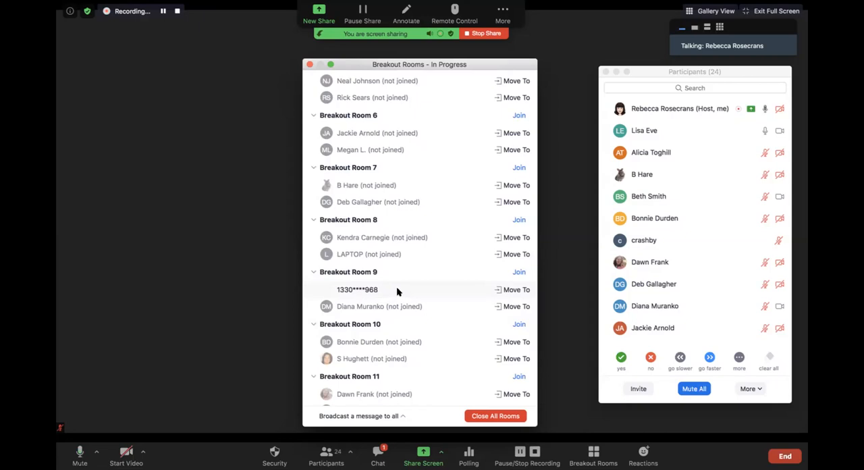
{"action": "mouse_move", "coordinate": [698, 181]}
{"action": "scroll", "coordinate": [695, 179], "scroll_direction": "down", "scroll_amount": 5}
{"action": "scroll", "coordinate": [695, 179], "scroll_direction": "down", "scroll_amount": 1}
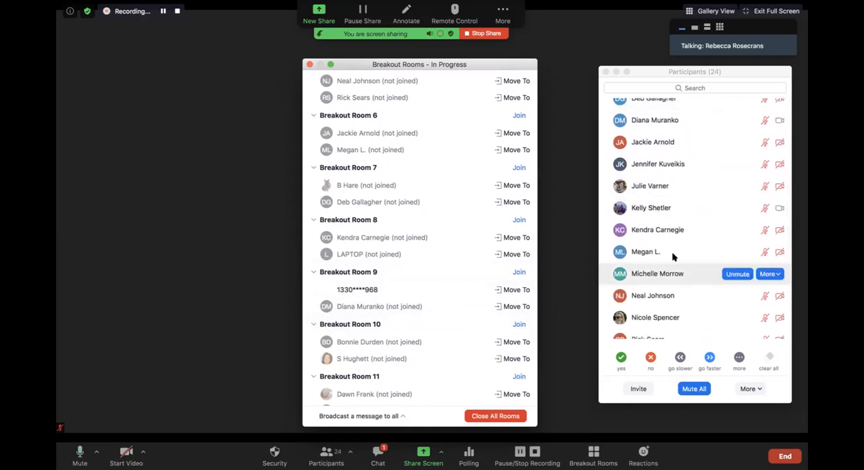
{"action": "scroll", "coordinate": [729, 245], "scroll_direction": "down", "scroll_amount": 5}
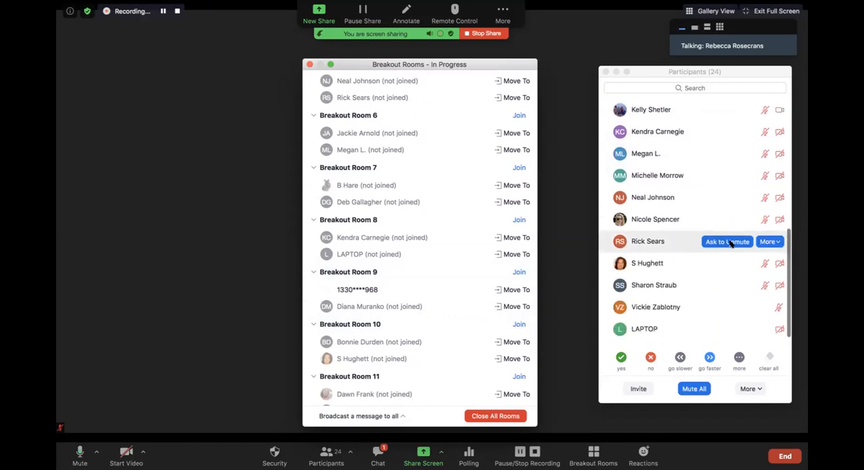
{"action": "scroll", "coordinate": [707, 244], "scroll_direction": "up", "scroll_amount": 3}
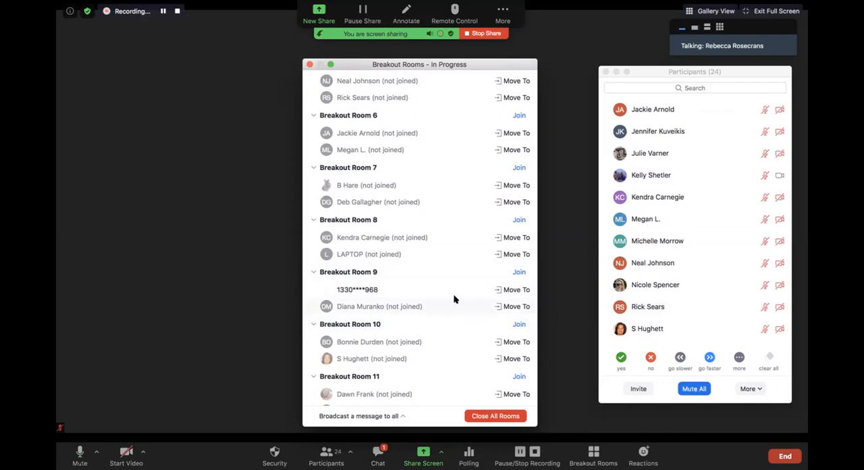
Step: View the rooms available for moving the phone participant in Breakout Room 9, without choosing one
{"action": "left_click", "coordinate": [502, 289]}
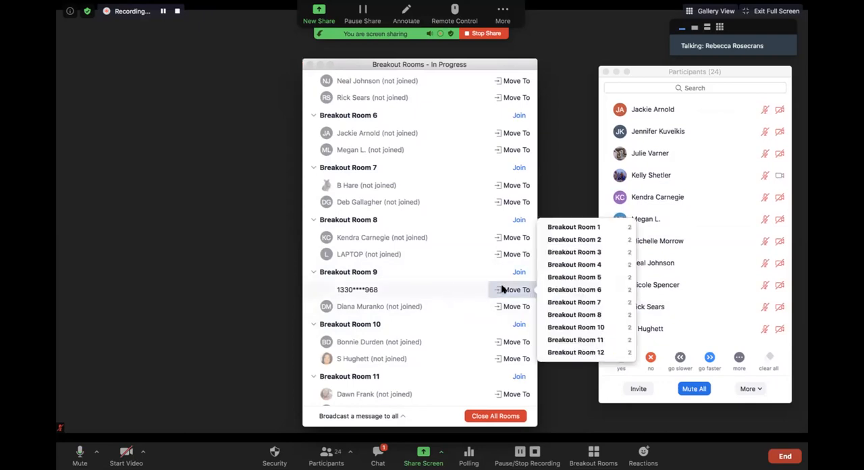
{"action": "left_click", "coordinate": [391, 291]}
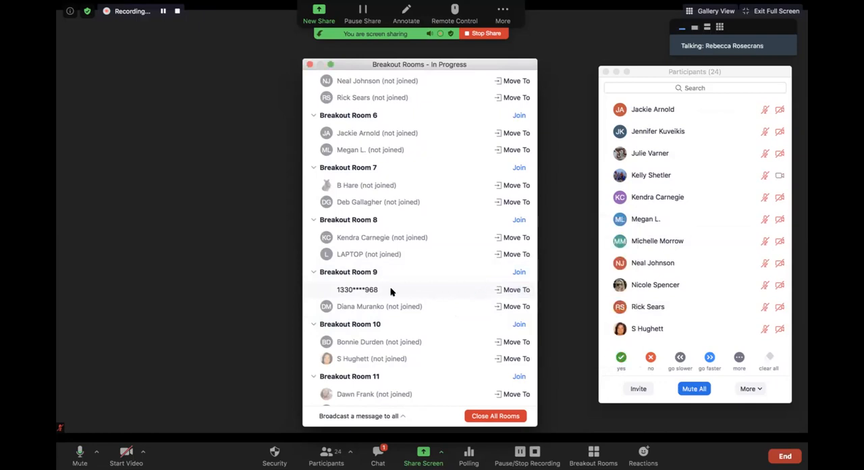
{"action": "scroll", "coordinate": [391, 290], "scroll_direction": "down", "scroll_amount": 3}
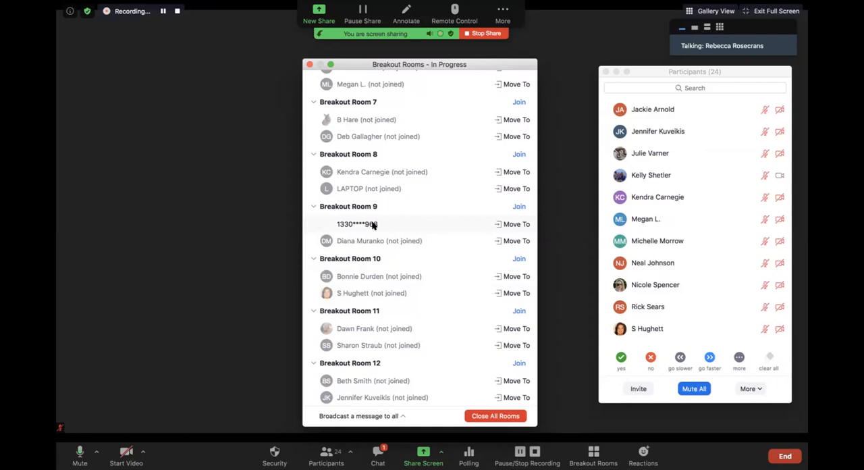
Step: Broadcast the message "This is a message to everyone." to all breakout rooms
{"action": "left_click", "coordinate": [399, 418]}
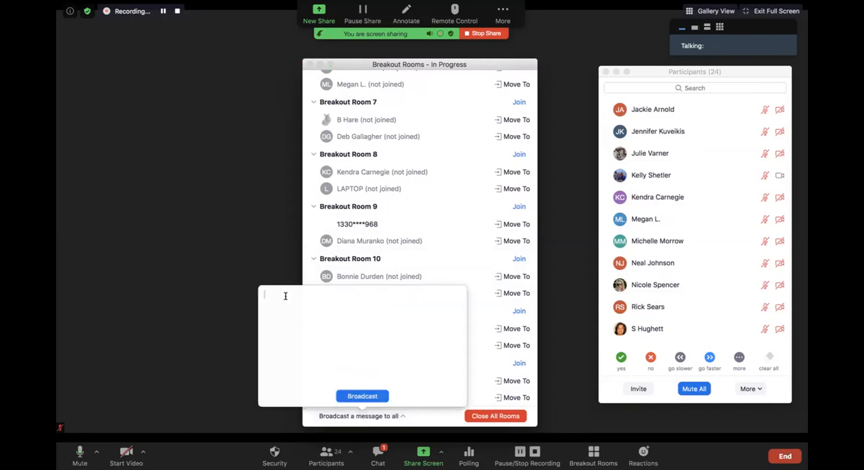
{"action": "type", "text": "This is a message to everyone."}
{"action": "key", "text": "Return"}
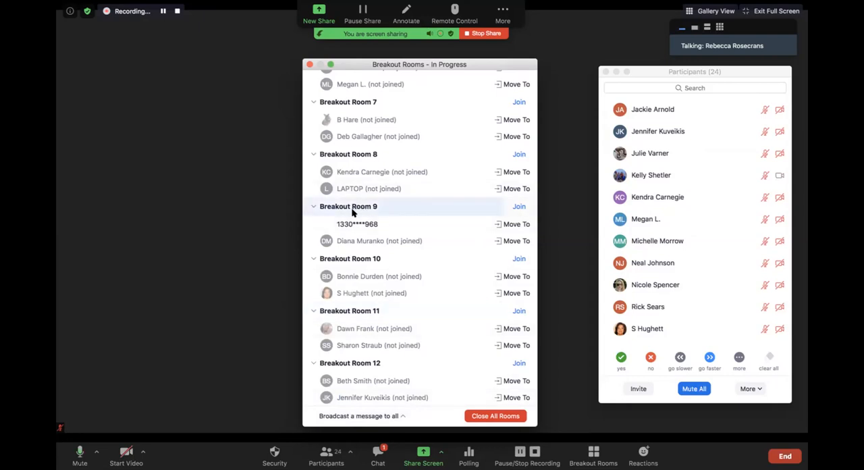
Step: Join Breakout Room 9 as the host and confirm joining
{"action": "left_click", "coordinate": [518, 207]}
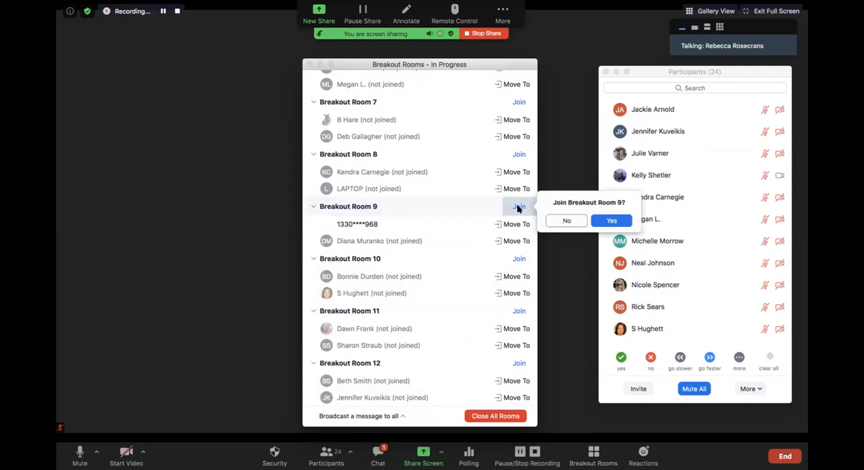
{"action": "left_click", "coordinate": [612, 221]}
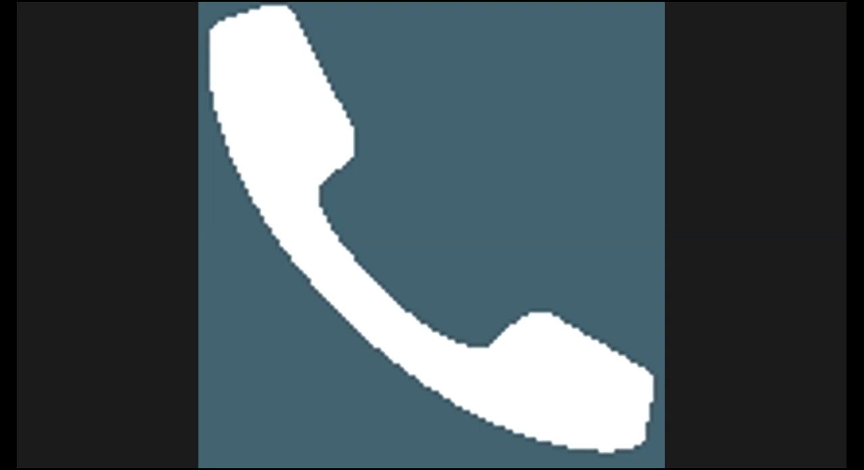
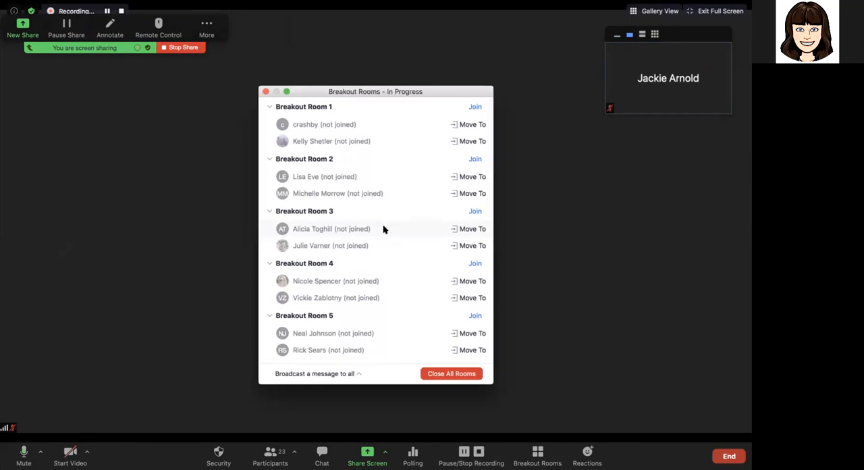
Step: Show the participants list beside the Breakout Rooms window and turn on the host's video
{"action": "left_click", "coordinate": [271, 454]}
{"action": "left_click_drag", "start_coordinate": [351, 79], "coordinate": [613, 131]}
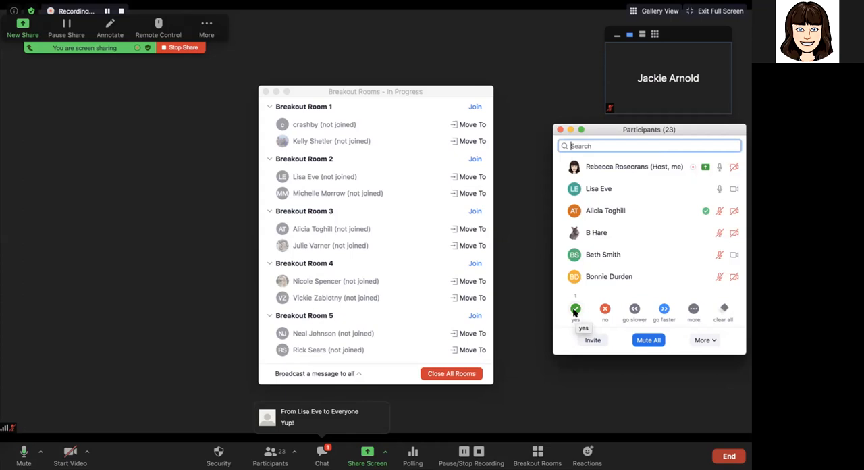
{"action": "left_click", "coordinate": [70, 452]}
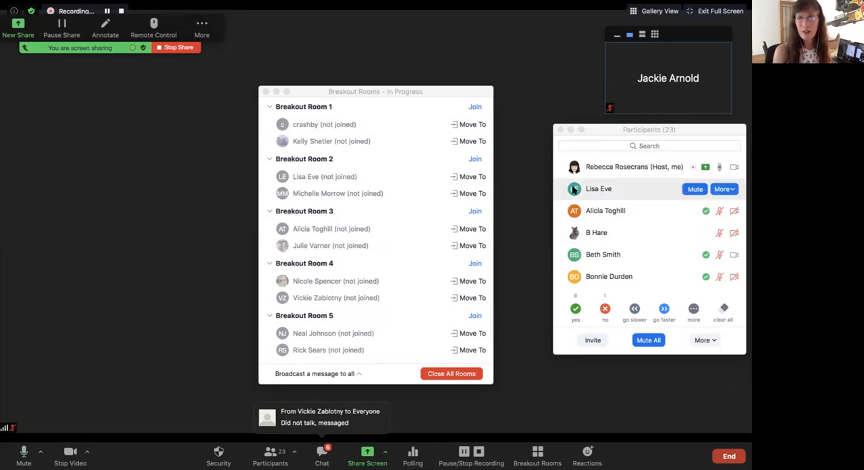
Step: Compare the join status of people in each breakout room with the participants listed in the main session
{"action": "scroll", "coordinate": [562, 193], "scroll_direction": "down", "scroll_amount": 1}
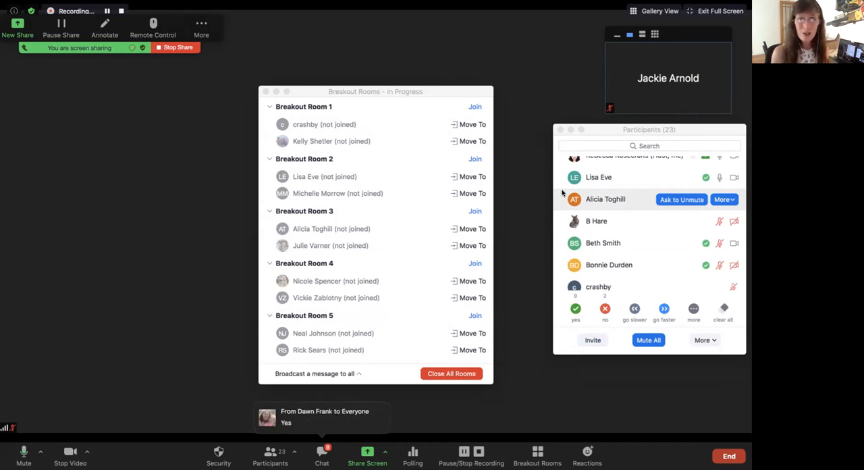
{"action": "scroll", "coordinate": [371, 243], "scroll_direction": "down", "scroll_amount": 5}
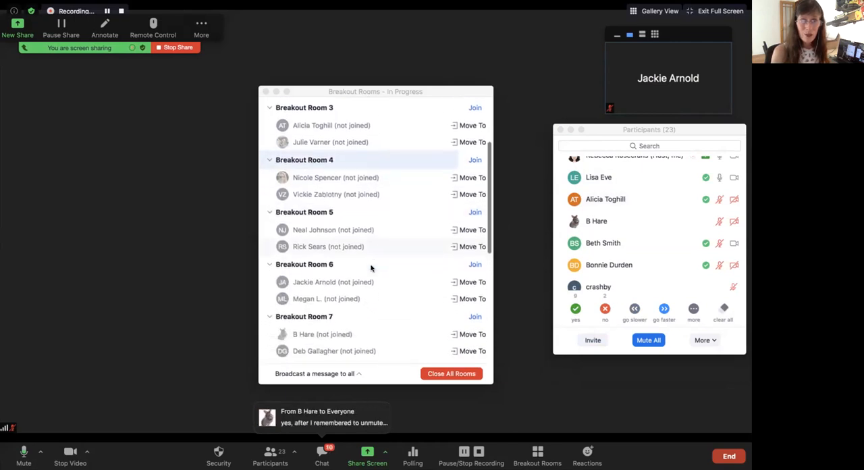
{"action": "scroll", "coordinate": [370, 268], "scroll_direction": "down", "scroll_amount": 3}
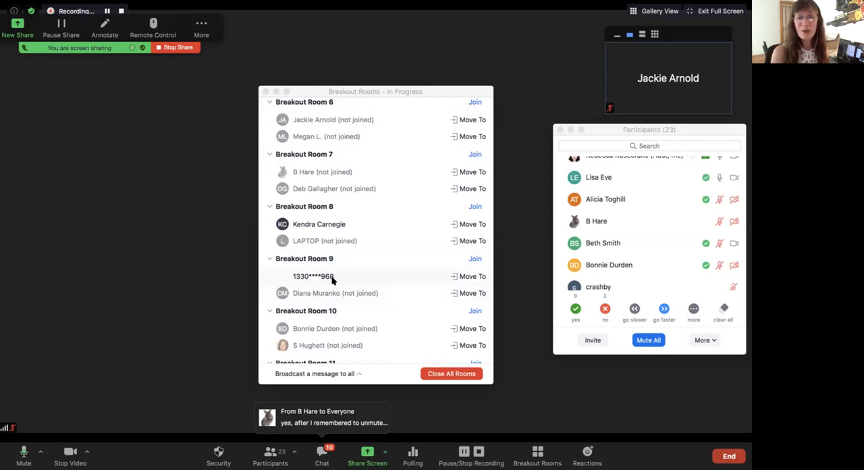
{"action": "scroll", "coordinate": [350, 280], "scroll_direction": "down", "scroll_amount": 2}
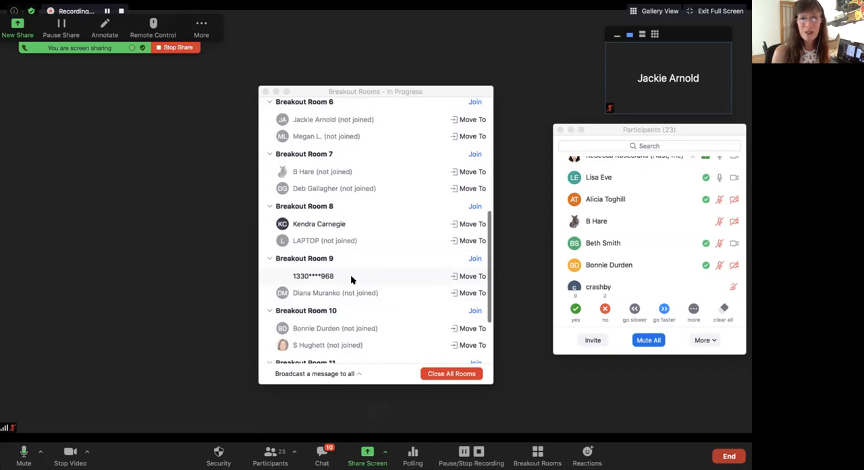
{"action": "scroll", "coordinate": [350, 278], "scroll_direction": "down", "scroll_amount": 4}
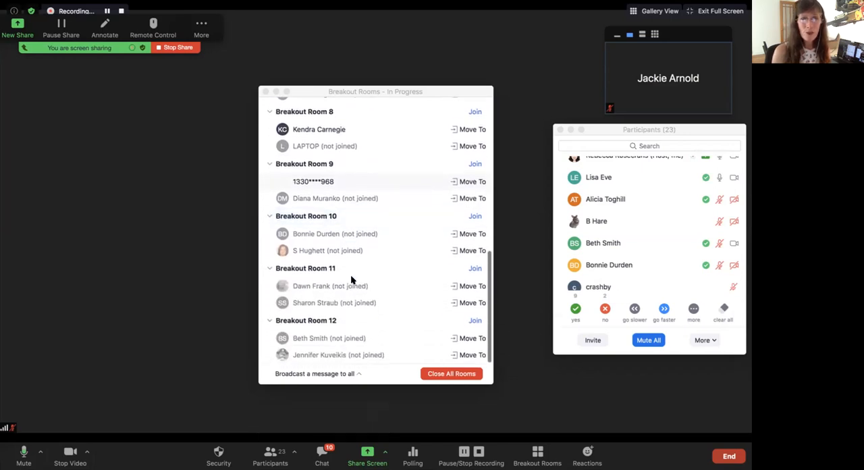
{"action": "scroll", "coordinate": [351, 279], "scroll_direction": "up", "scroll_amount": 2}
{"action": "scroll", "coordinate": [343, 256], "scroll_direction": "up", "scroll_amount": 3}
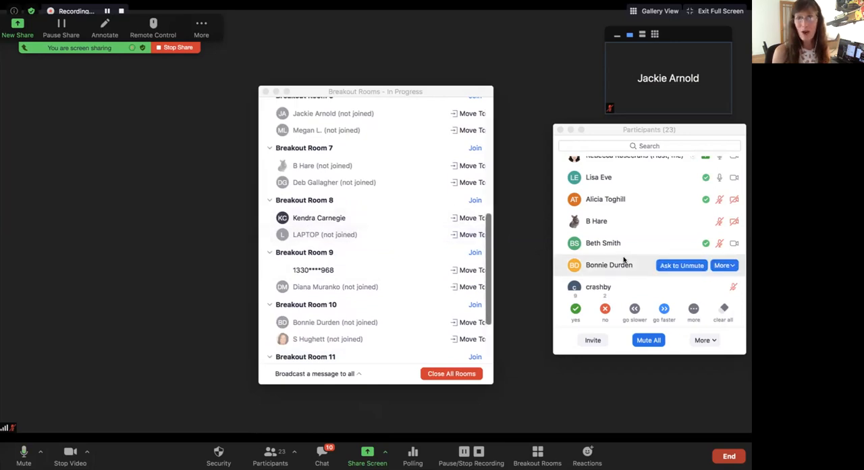
{"action": "scroll", "coordinate": [603, 251], "scroll_direction": "down", "scroll_amount": 3}
{"action": "scroll", "coordinate": [604, 256], "scroll_direction": "down", "scroll_amount": 2}
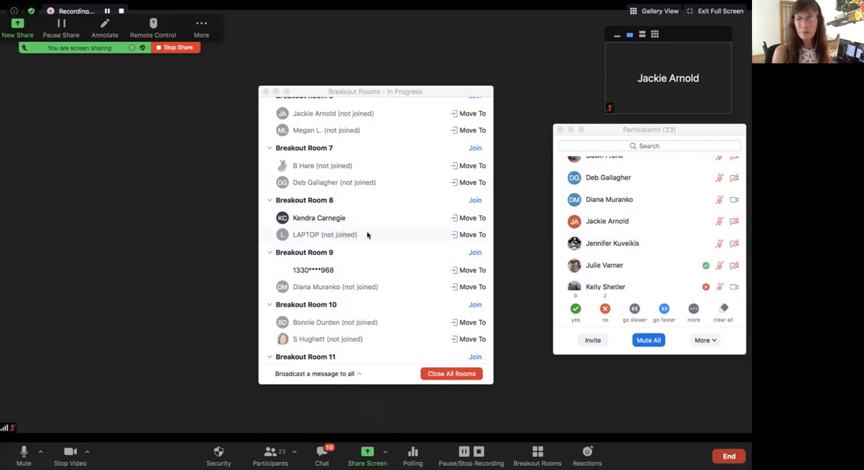
{"action": "mouse_move", "coordinate": [623, 241]}
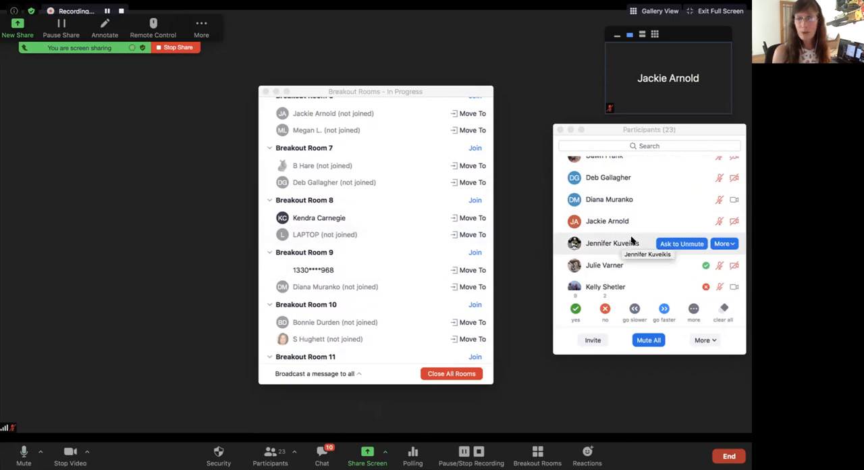
{"action": "scroll", "coordinate": [633, 240], "scroll_direction": "down", "scroll_amount": 3}
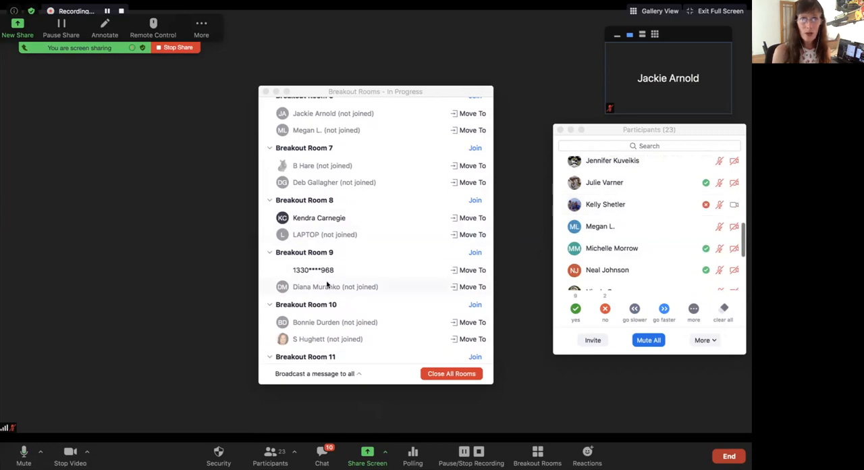
{"action": "scroll", "coordinate": [344, 283], "scroll_direction": "down", "scroll_amount": 4}
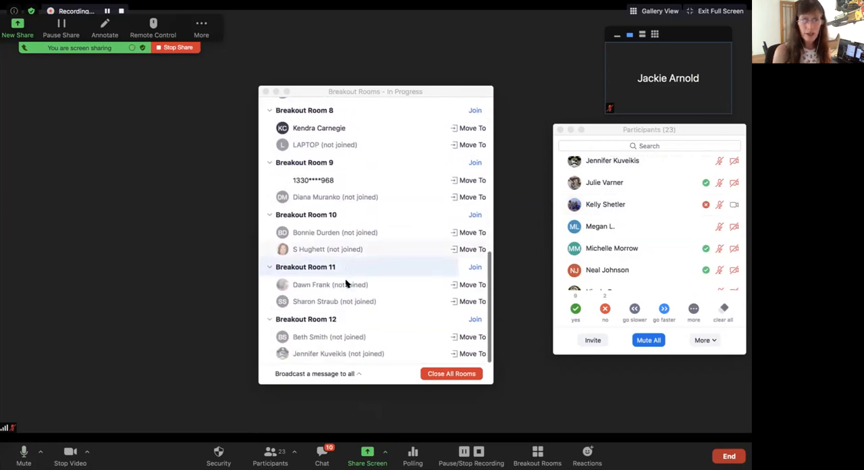
{"action": "scroll", "coordinate": [345, 284], "scroll_direction": "up", "scroll_amount": 9}
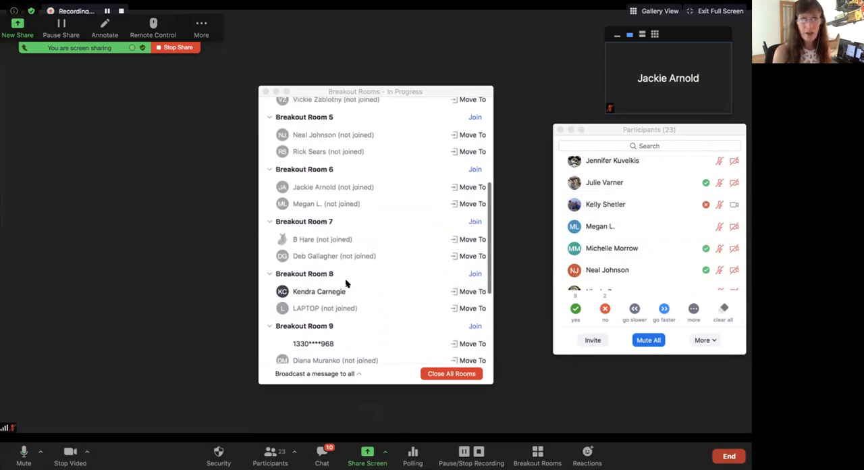
{"action": "scroll", "coordinate": [345, 284], "scroll_direction": "up", "scroll_amount": 8}
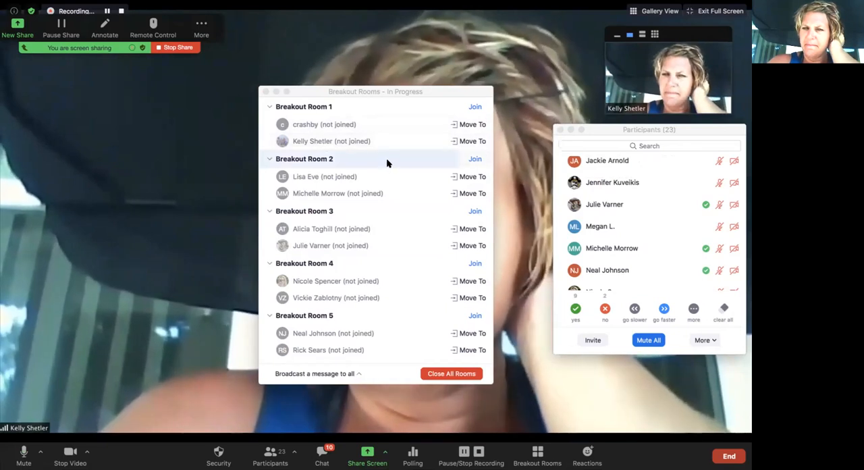
Step: Check the room assignments again and examine the rest of the participants list for yes and no responses
{"action": "scroll", "coordinate": [370, 275], "scroll_direction": "down", "scroll_amount": 5}
{"action": "scroll", "coordinate": [370, 276], "scroll_direction": "down", "scroll_amount": 1}
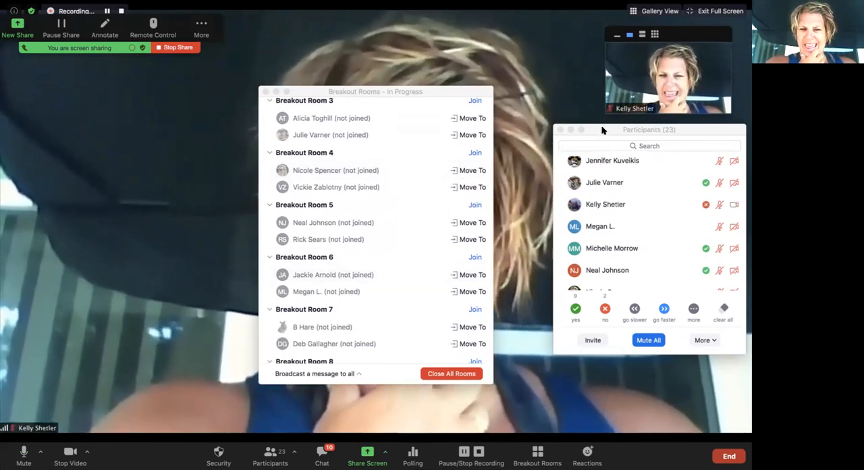
{"action": "left_click", "coordinate": [651, 129]}
{"action": "scroll", "coordinate": [614, 254], "scroll_direction": "down", "scroll_amount": 3}
{"action": "scroll", "coordinate": [614, 254], "scroll_direction": "down", "scroll_amount": 3}
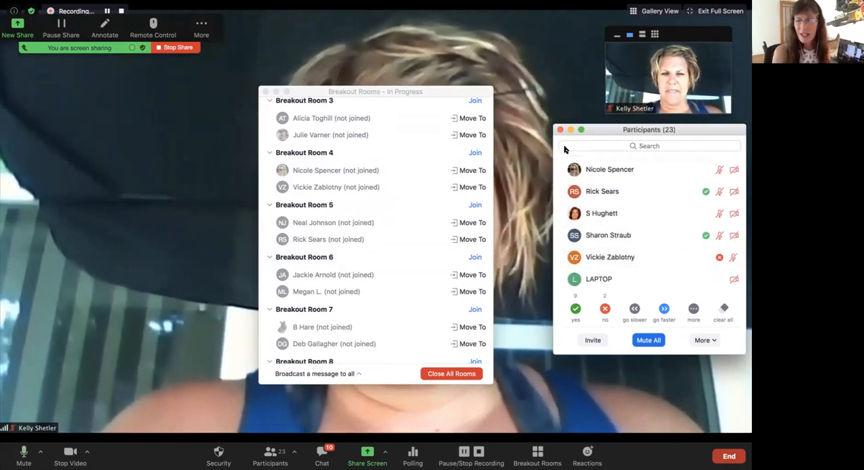
{"action": "mouse_move", "coordinate": [597, 255]}
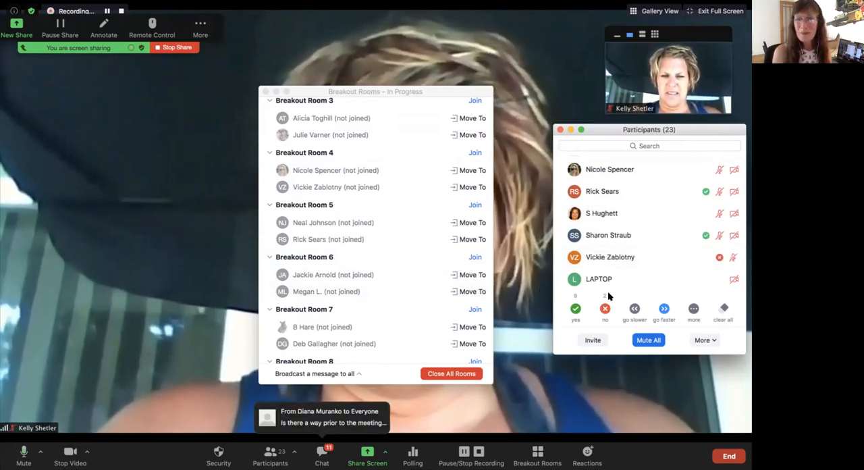
Step: Open the incoming chat question and place the Chat window clear of the Breakout Rooms window
{"action": "left_click", "coordinate": [340, 422]}
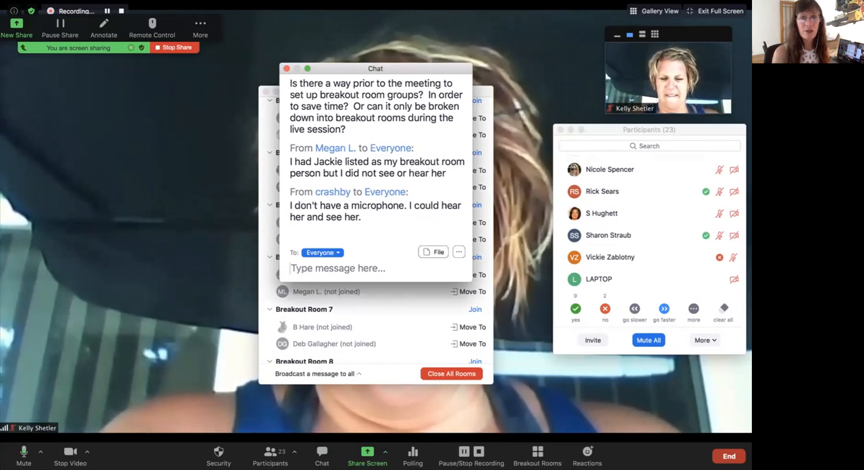
{"action": "left_click_drag", "start_coordinate": [336, 71], "coordinate": [79, 101]}
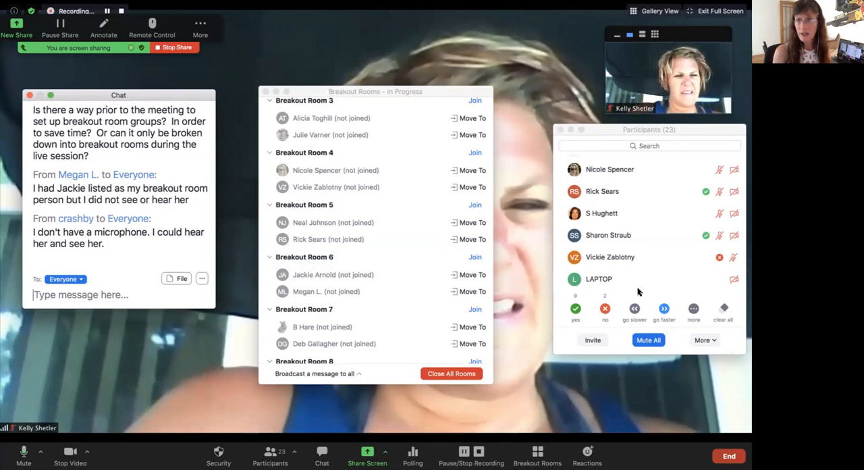
Step: Find the Breakout Room 6 participant reported as not seen or heard in the participants list and ask them to unmute
{"action": "scroll", "coordinate": [625, 226], "scroll_direction": "up", "scroll_amount": 1}
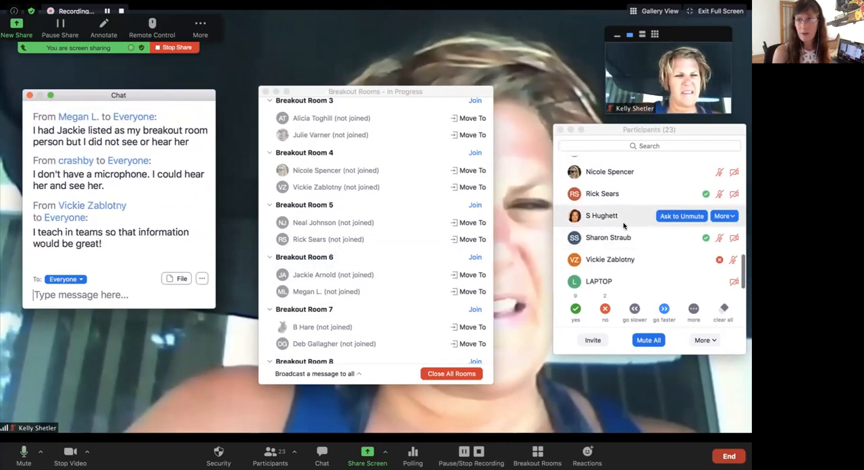
{"action": "scroll", "coordinate": [625, 227], "scroll_direction": "up", "scroll_amount": 1}
{"action": "scroll", "coordinate": [624, 227], "scroll_direction": "down", "scroll_amount": 1}
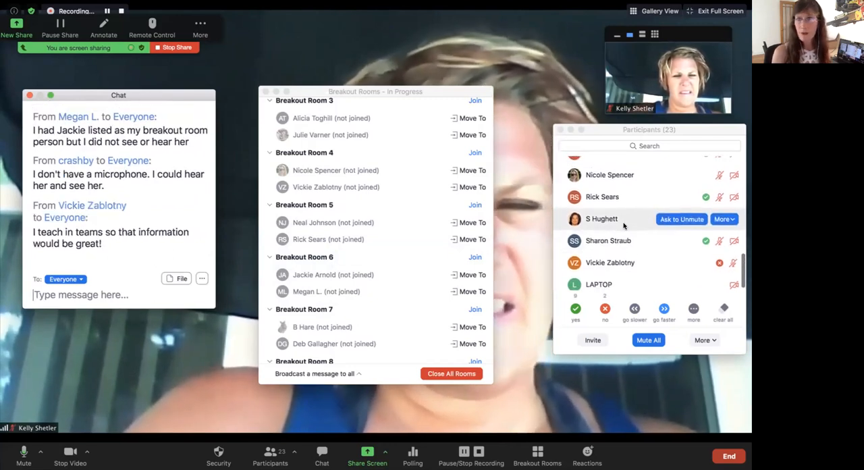
{"action": "scroll", "coordinate": [624, 226], "scroll_direction": "down", "scroll_amount": 1}
{"action": "scroll", "coordinate": [624, 227], "scroll_direction": "up", "scroll_amount": 1}
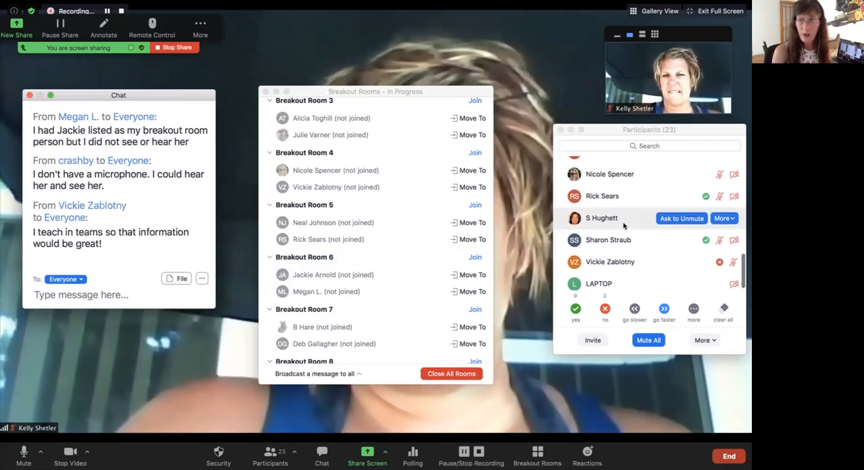
{"action": "scroll", "coordinate": [624, 226], "scroll_direction": "up", "scroll_amount": 1}
{"action": "scroll", "coordinate": [624, 226], "scroll_direction": "up", "scroll_amount": 8}
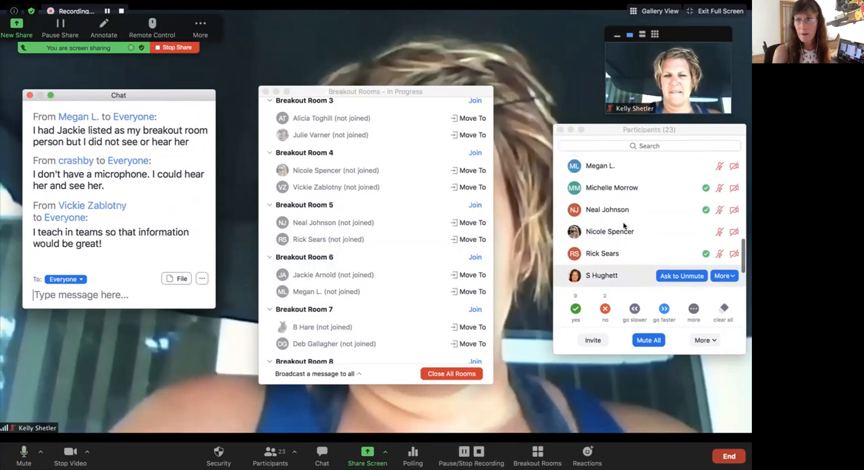
{"action": "scroll", "coordinate": [624, 226], "scroll_direction": "up", "scroll_amount": 1}
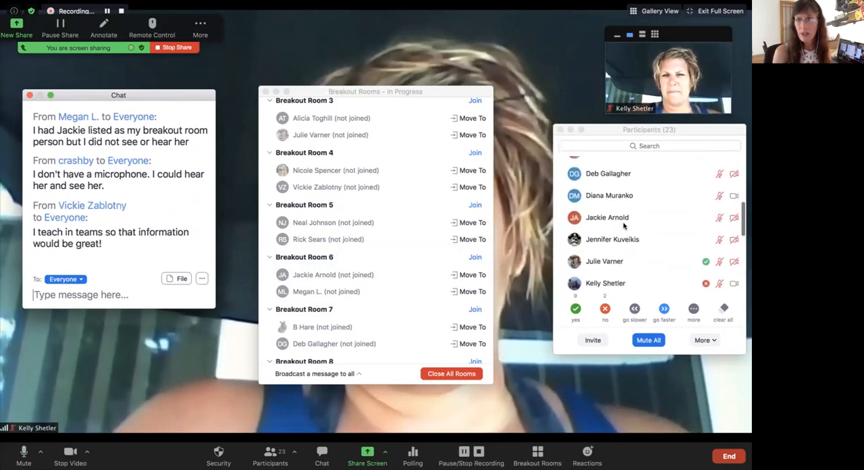
{"action": "mouse_move", "coordinate": [614, 215]}
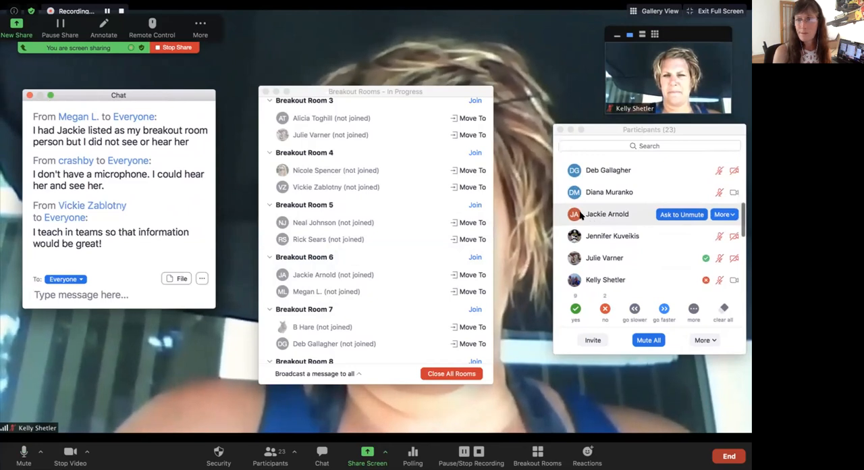
{"action": "left_click", "coordinate": [695, 215]}
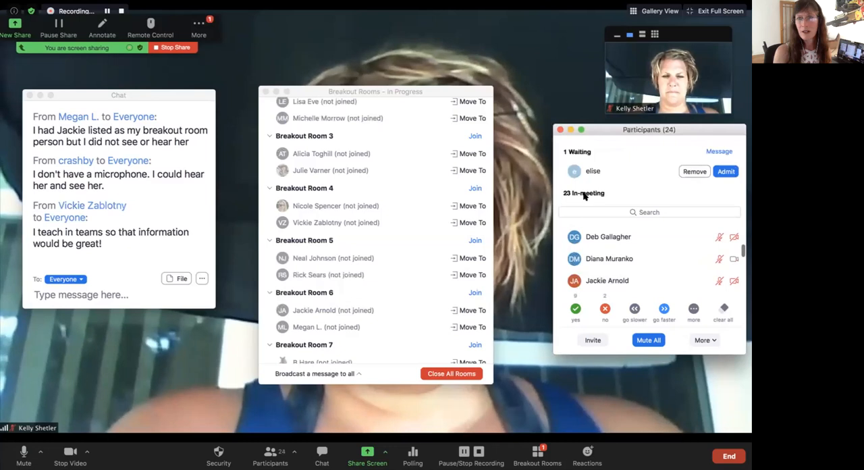
Step: Admit the waiting participant to the meeting and view the unassigned group above the breakout rooms
{"action": "left_click", "coordinate": [726, 172]}
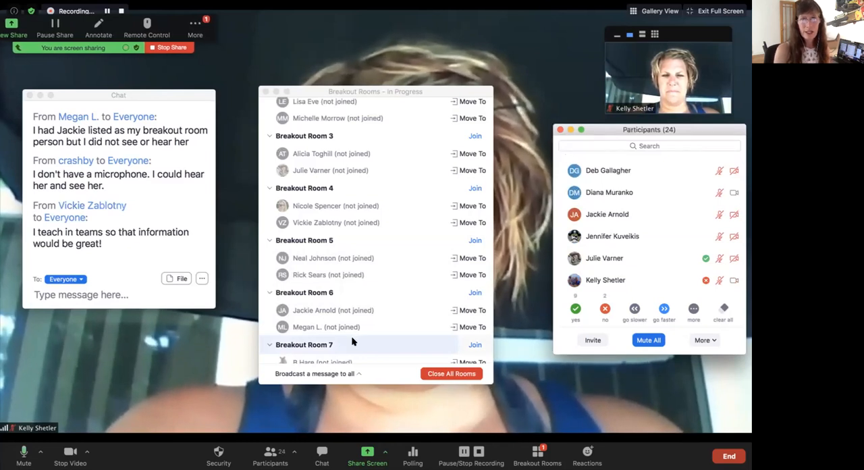
{"action": "scroll", "coordinate": [364, 186], "scroll_direction": "up", "scroll_amount": 3}
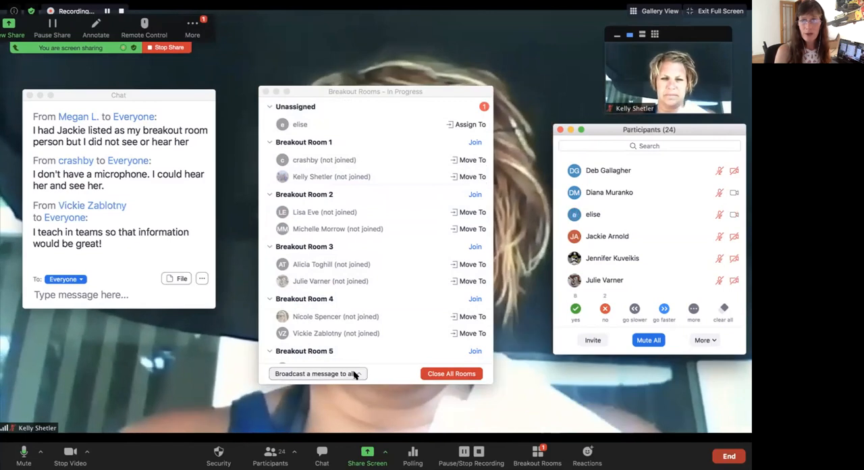
Step: Close all breakout rooms without broadcasting a message
{"action": "left_click", "coordinate": [353, 374]}
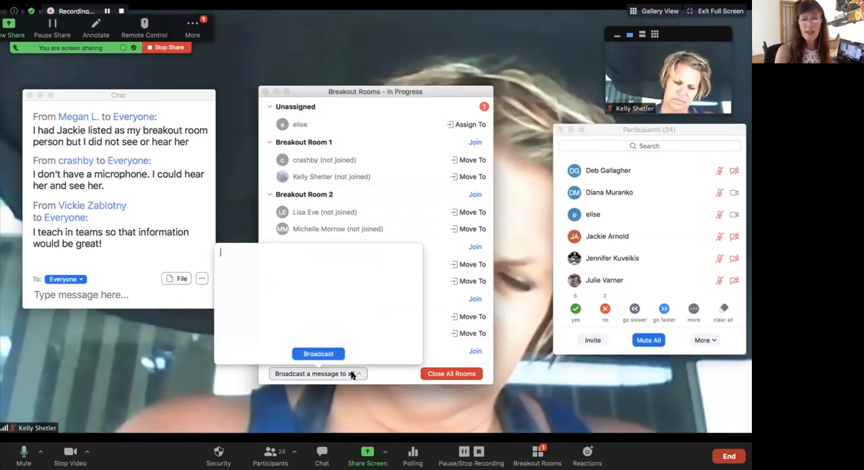
{"action": "left_click", "coordinate": [440, 374]}
{"action": "left_click", "coordinate": [442, 374]}
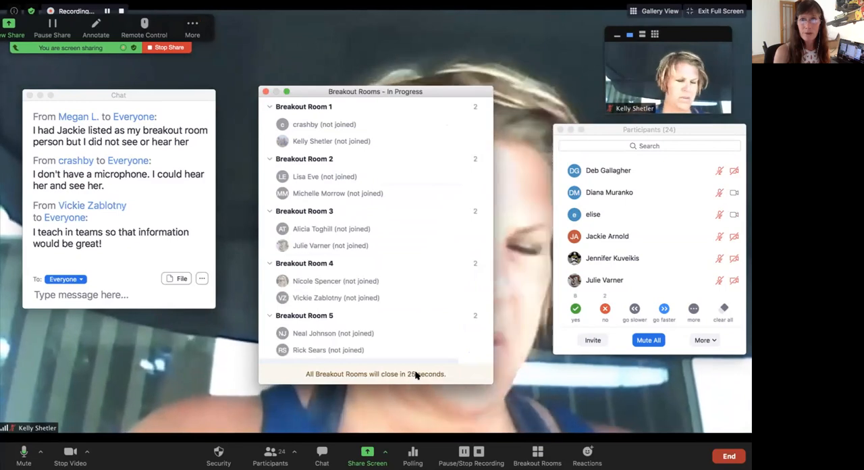
Step: Spotlight the host's own video for everyone from the thumbnail strip and hide the thumbnail videos
{"action": "left_click", "coordinate": [616, 34]}
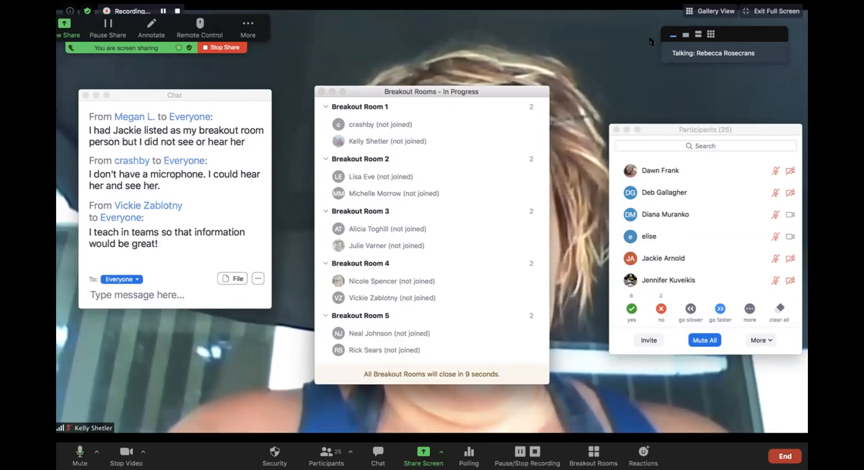
{"action": "left_click", "coordinate": [698, 34]}
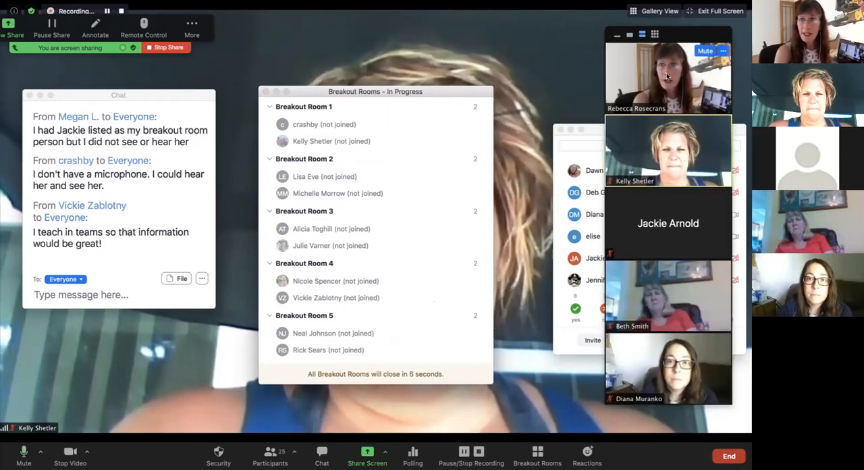
{"action": "right_click", "coordinate": [646, 82]}
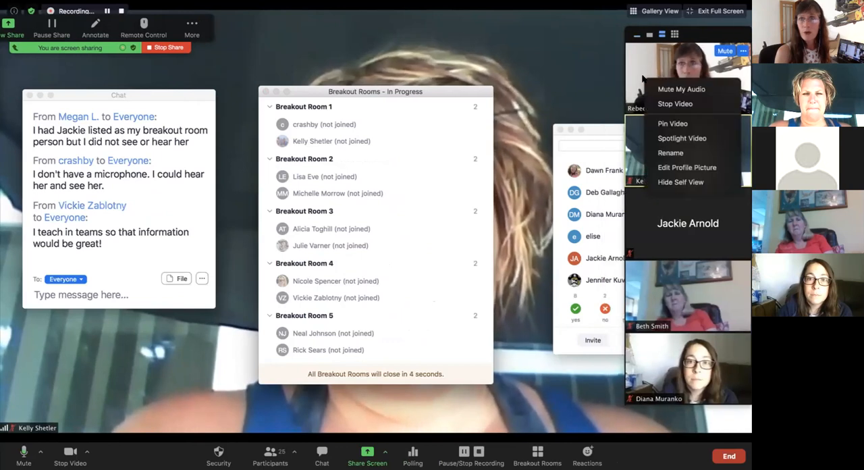
{"action": "left_click", "coordinate": [672, 138]}
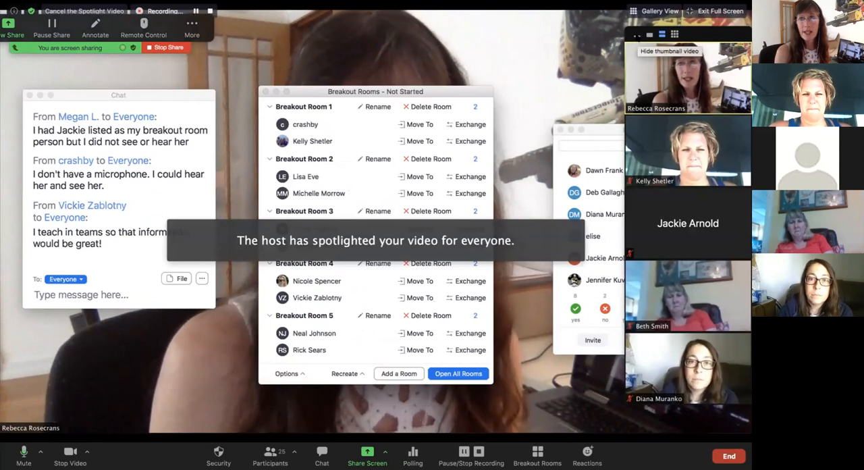
{"action": "left_click", "coordinate": [637, 35]}
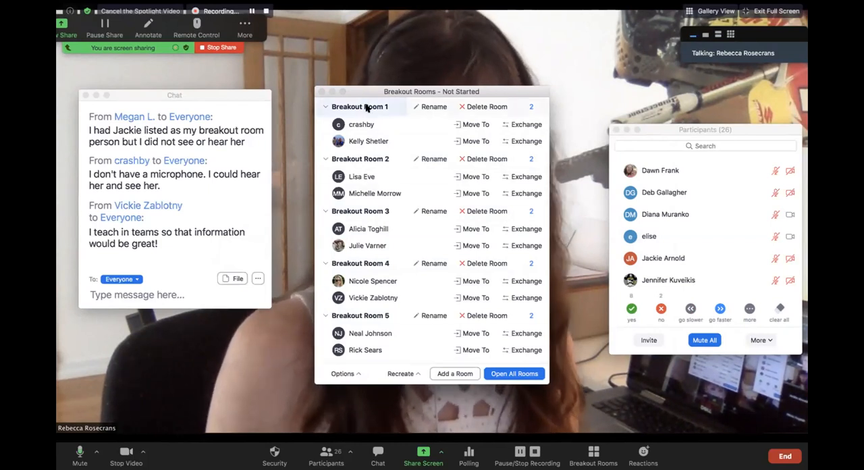
{"action": "left_click", "coordinate": [426, 107]}
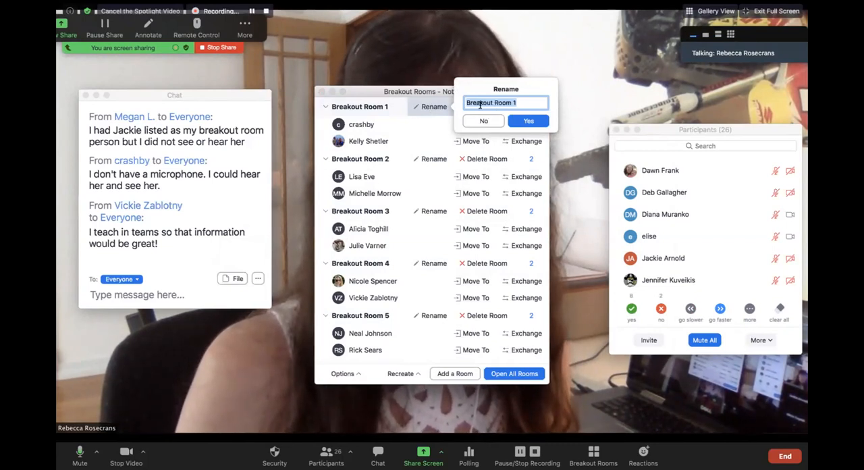
{"action": "left_click", "coordinate": [474, 122]}
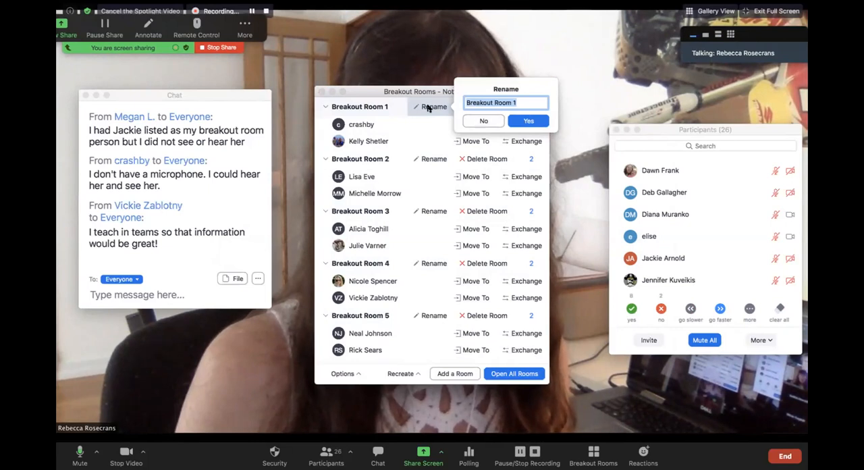
{"action": "left_click", "coordinate": [477, 122]}
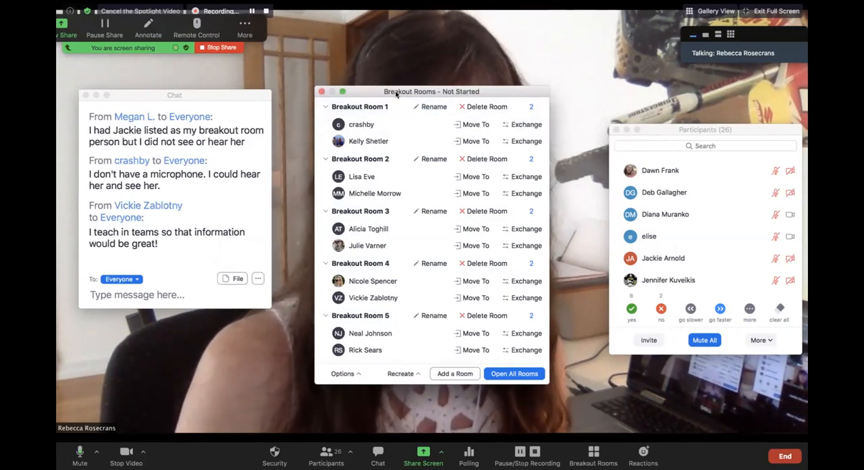
Step: Turn off the host's video and move the first participant in Breakout Room 8 to Breakout Room 1
{"action": "left_click", "coordinate": [172, 420]}
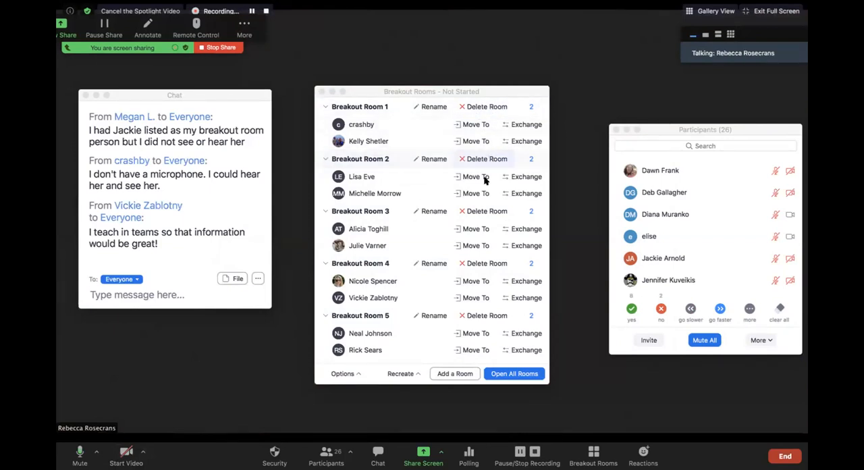
{"action": "scroll", "coordinate": [462, 264], "scroll_direction": "down", "scroll_amount": 3}
{"action": "scroll", "coordinate": [461, 264], "scroll_direction": "down", "scroll_amount": 6}
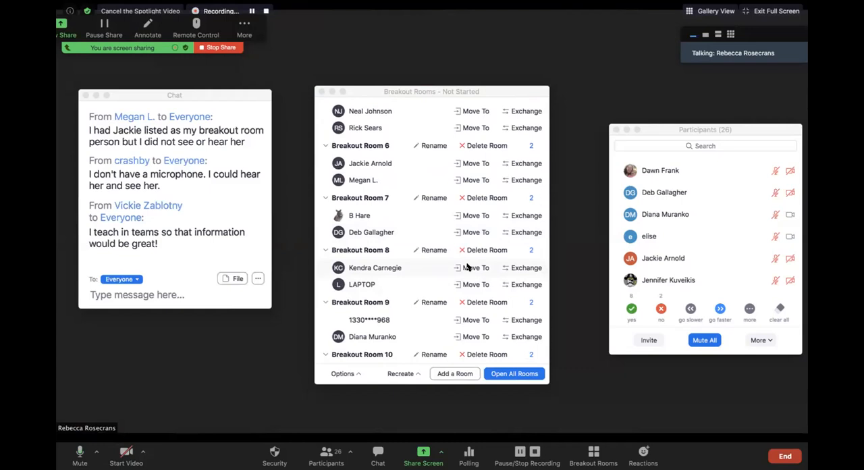
{"action": "left_click", "coordinate": [466, 268]}
{"action": "left_click", "coordinate": [533, 205]}
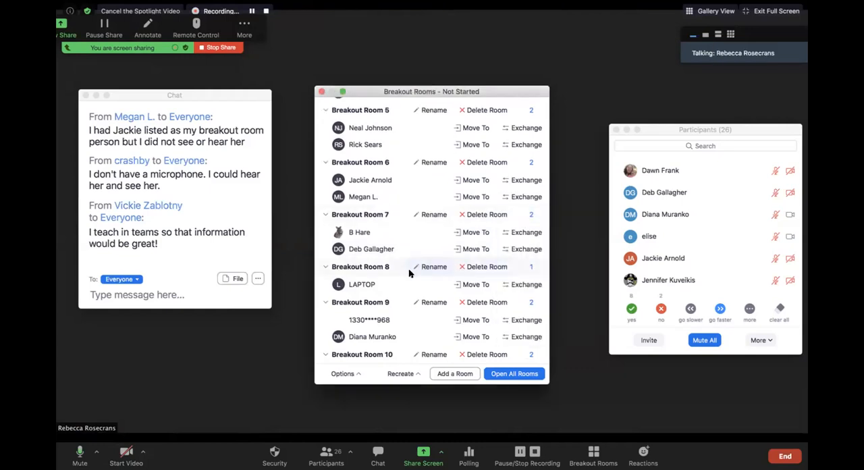
Step: Delete Breakout Room 8 and check the updated room list
{"action": "left_click", "coordinate": [473, 267]}
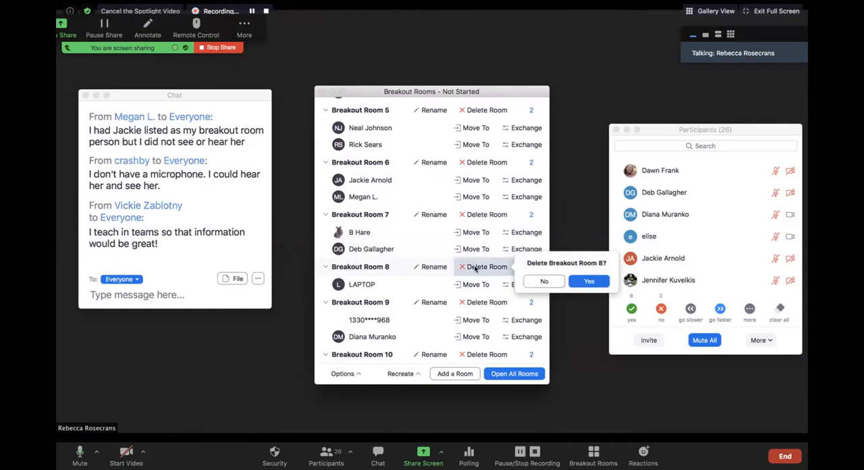
{"action": "left_click", "coordinate": [586, 282]}
{"action": "scroll", "coordinate": [457, 228], "scroll_direction": "up", "scroll_amount": 10}
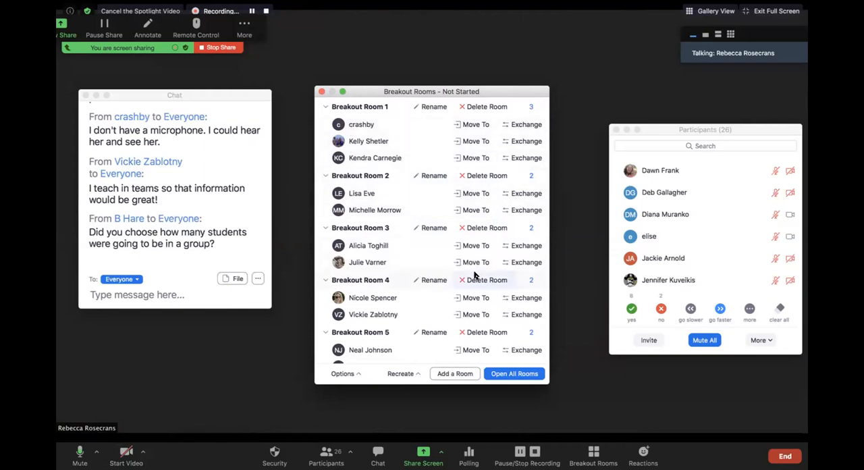
{"action": "scroll", "coordinate": [474, 276], "scroll_direction": "down", "scroll_amount": 1}
{"action": "scroll", "coordinate": [475, 276], "scroll_direction": "down", "scroll_amount": 5}
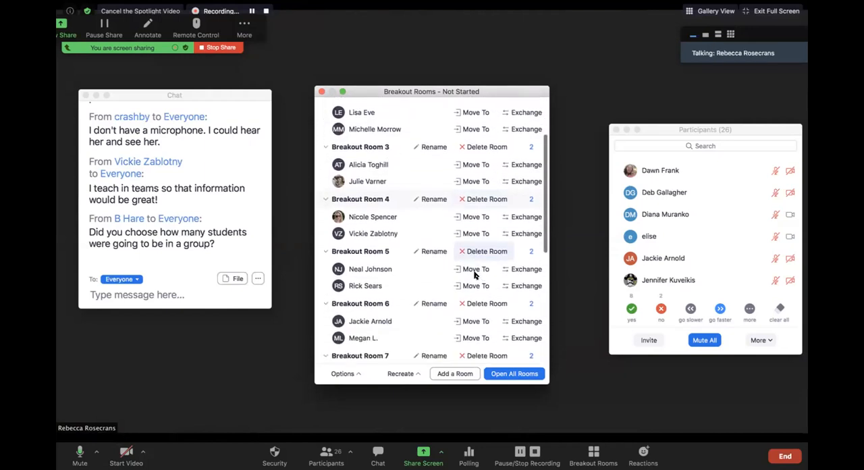
{"action": "scroll", "coordinate": [474, 276], "scroll_direction": "down", "scroll_amount": 4}
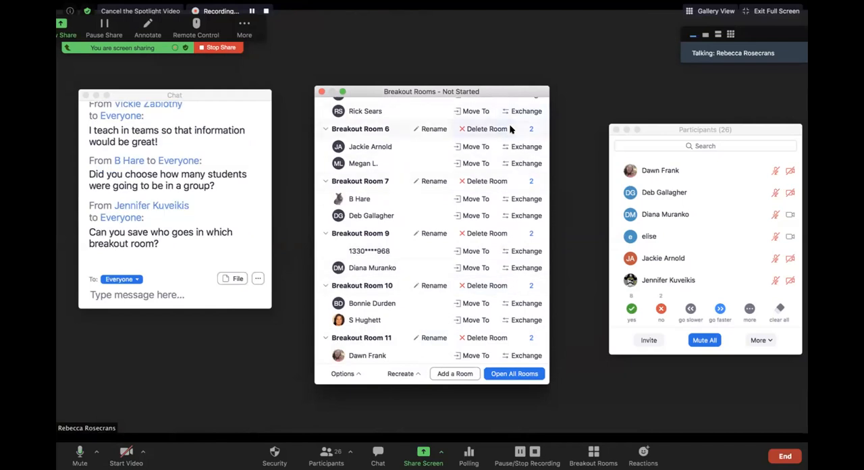
Step: View the list of people available to exchange with the second participant in Breakout Room 3, making no exchange
{"action": "scroll", "coordinate": [496, 133], "scroll_direction": "up", "scroll_amount": 8}
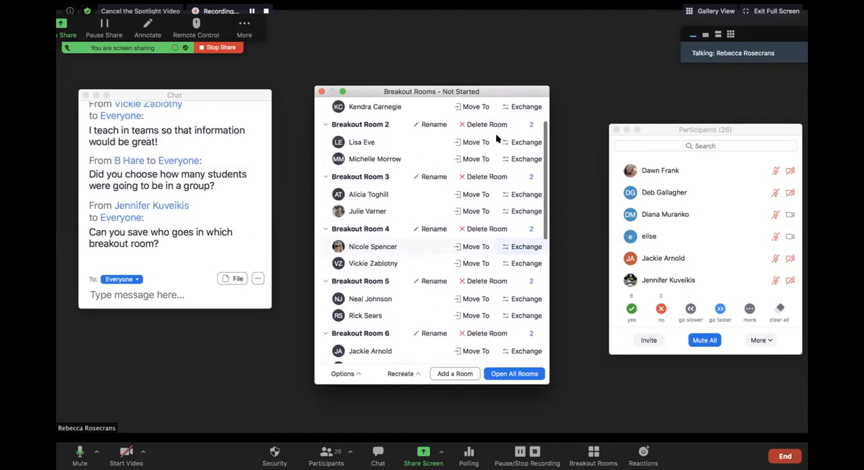
{"action": "scroll", "coordinate": [496, 133], "scroll_direction": "up", "scroll_amount": 2}
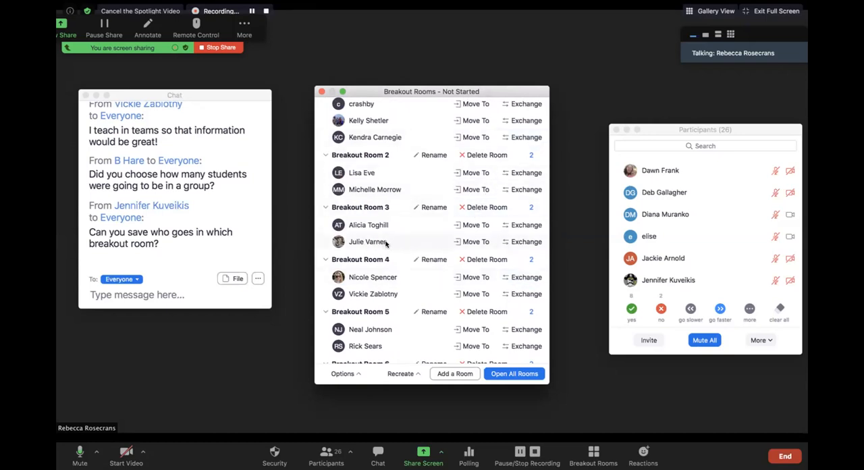
{"action": "left_click", "coordinate": [517, 241]}
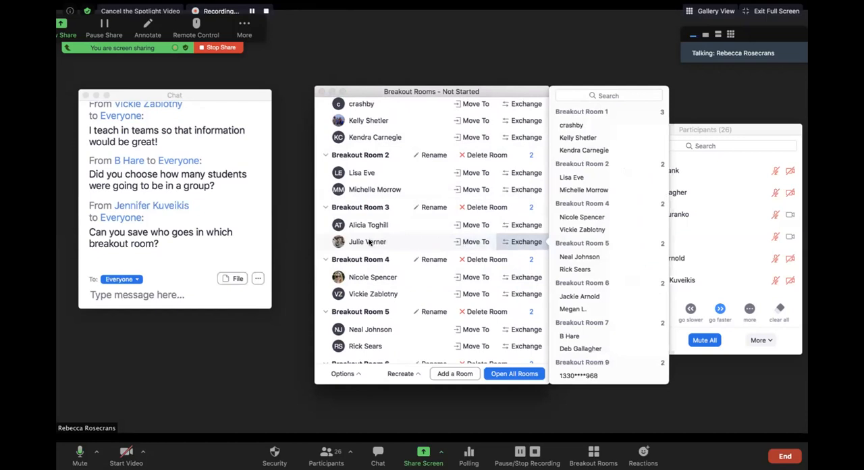
{"action": "left_click", "coordinate": [306, 247]}
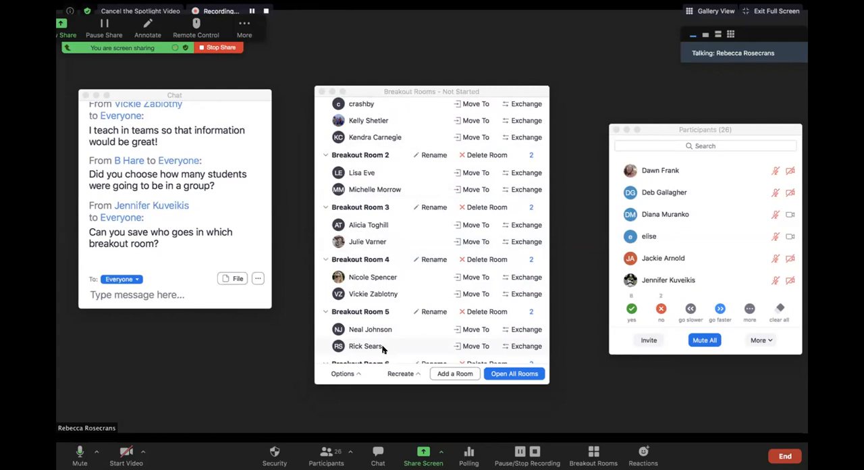
Step: Set the breakout rooms to close automatically after 5 minutes and the closing countdown timer to 15 seconds
{"action": "left_click", "coordinate": [359, 376]}
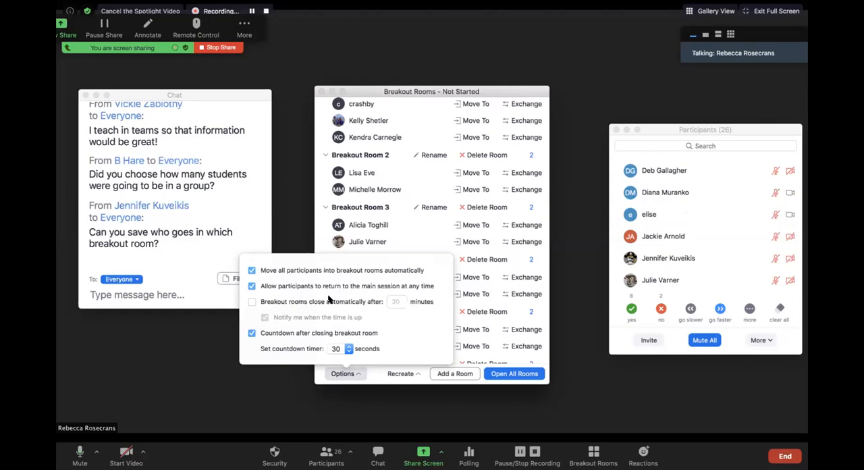
{"action": "left_click", "coordinate": [252, 301]}
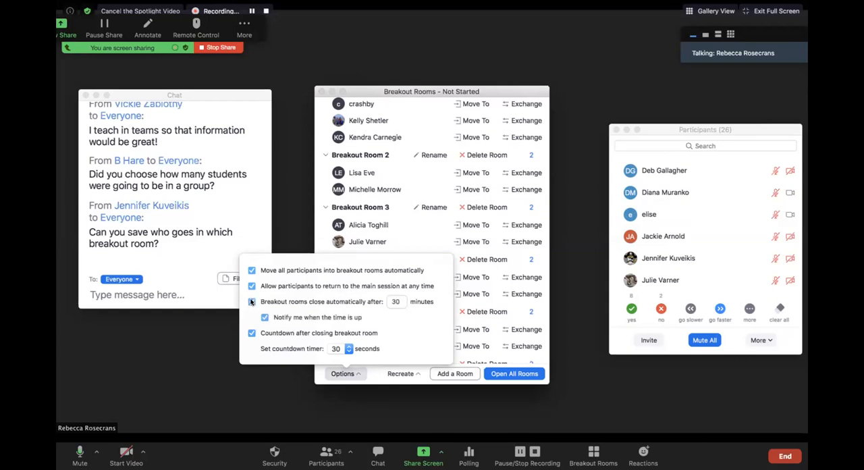
{"action": "left_click_drag", "start_coordinate": [401, 302], "coordinate": [370, 302]}
{"action": "type", "text": "5"}
{"action": "left_click", "coordinate": [340, 350]}
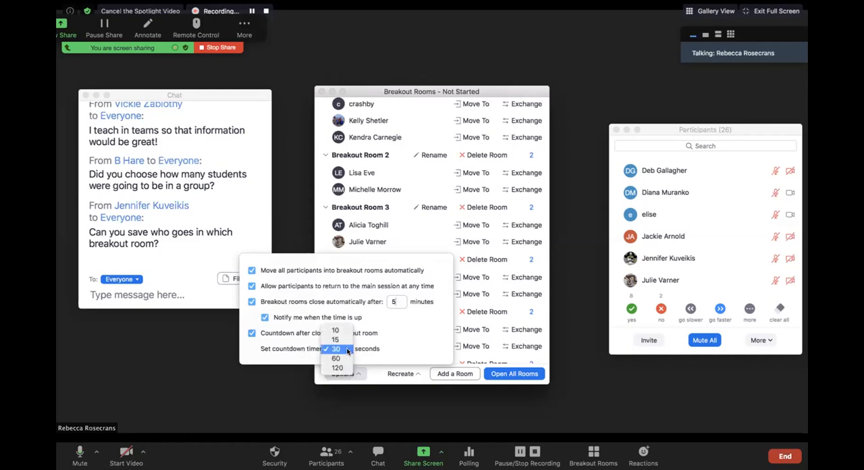
{"action": "left_click", "coordinate": [341, 341]}
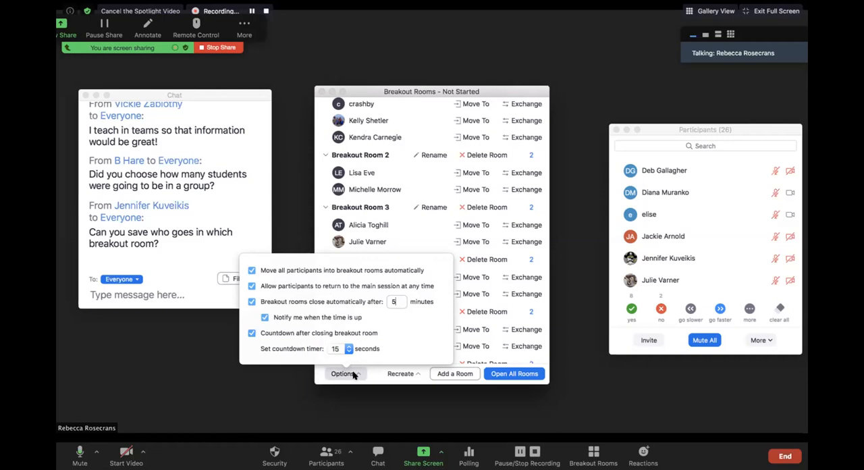
{"action": "left_click", "coordinate": [375, 372]}
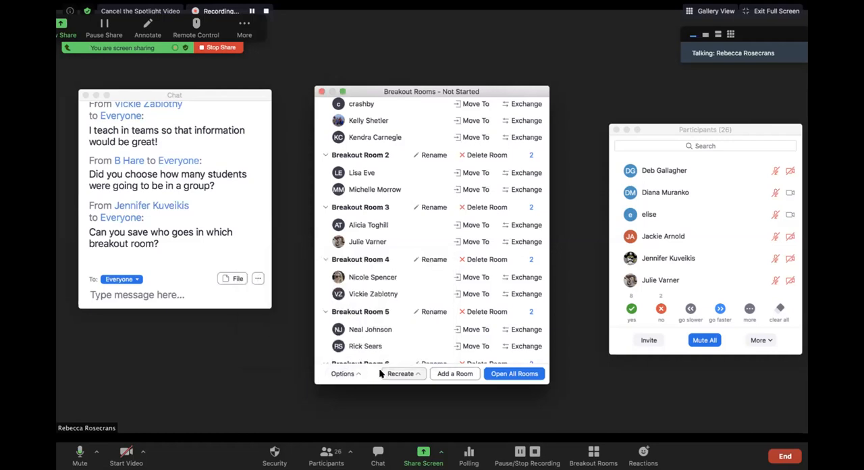
Step: Choose manual participant assignment in the settings for recreating the breakout rooms
{"action": "left_click", "coordinate": [417, 374]}
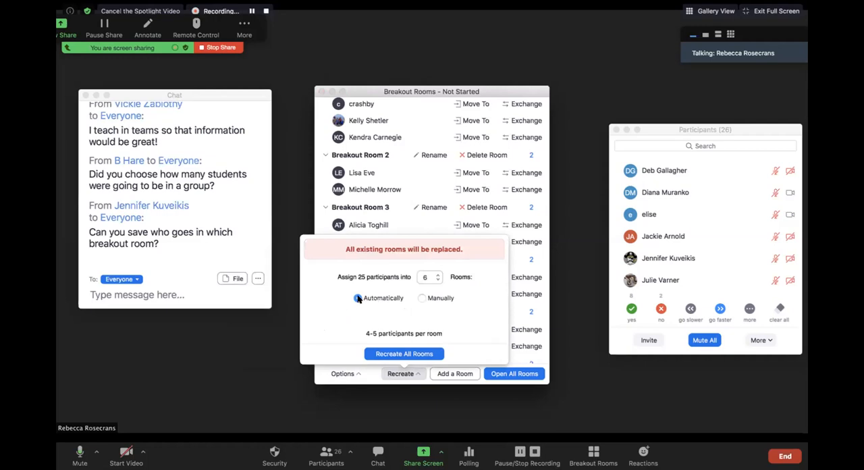
{"action": "left_click", "coordinate": [422, 298]}
Step: Switch to Chrome and examine the Subject Groups and Building Groups sheets of the 2020July9_ZoomBreakoutRooms spreadsheet
{"action": "mouse_move", "coordinate": [481, 466]}
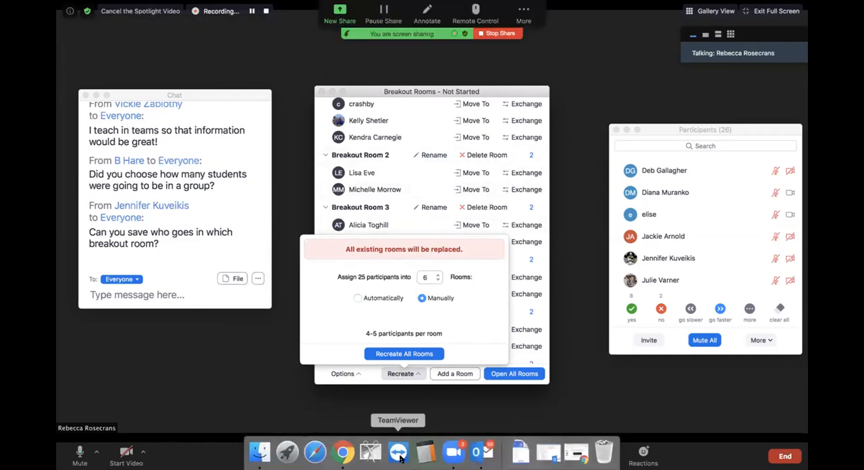
{"action": "left_click", "coordinate": [346, 456]}
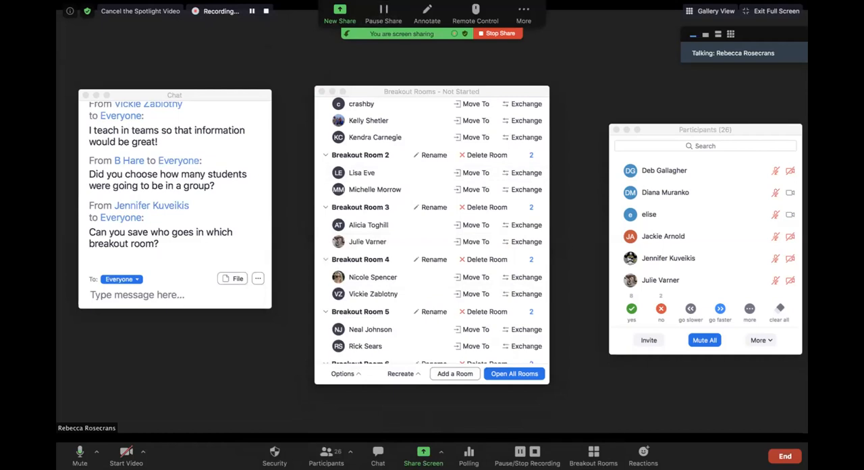
{"action": "mouse_move", "coordinate": [454, 451]}
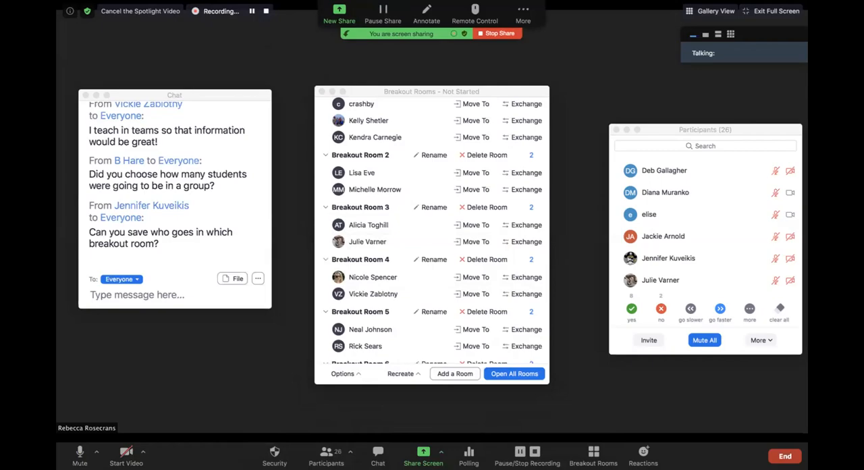
{"action": "key", "text": "ctrl+Left"}
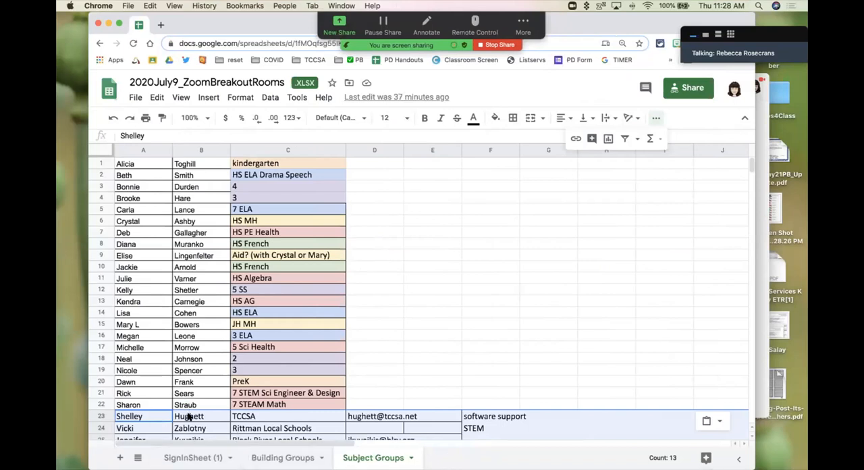
{"action": "scroll", "coordinate": [189, 413], "scroll_direction": "down", "scroll_amount": 2}
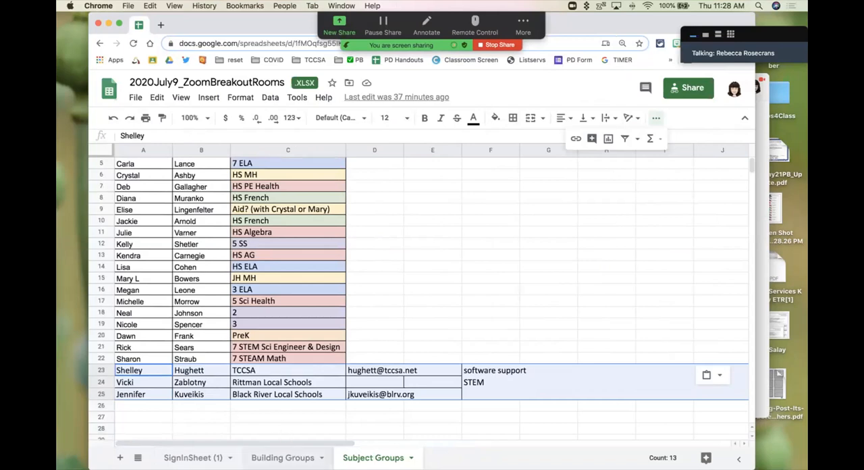
{"action": "left_click", "coordinate": [280, 457]}
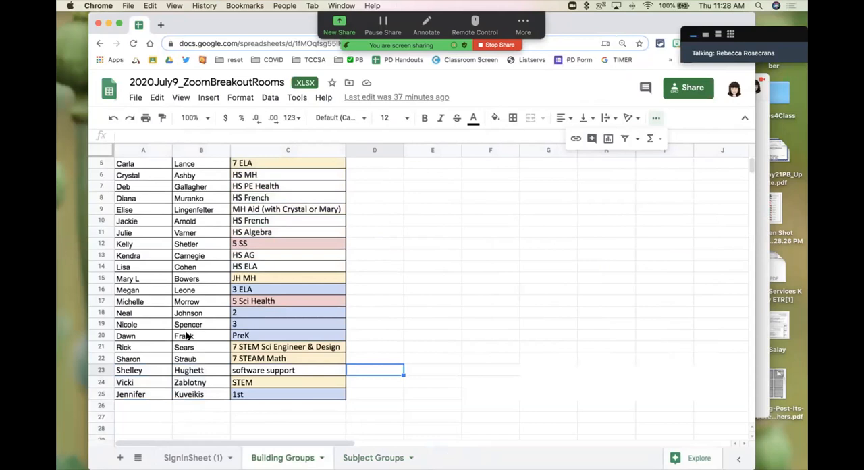
{"action": "scroll", "coordinate": [189, 335], "scroll_direction": "up", "scroll_amount": 3}
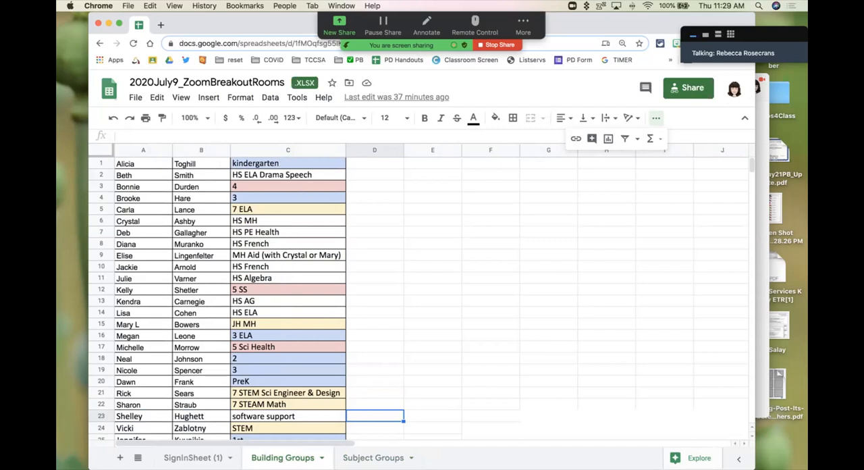
Step: Leave the spreadsheet, show the Zoom home page and switch back to the running Zoom meeting
{"action": "left_click_drag", "start_coordinate": [564, 32], "coordinate": [57, 38]}
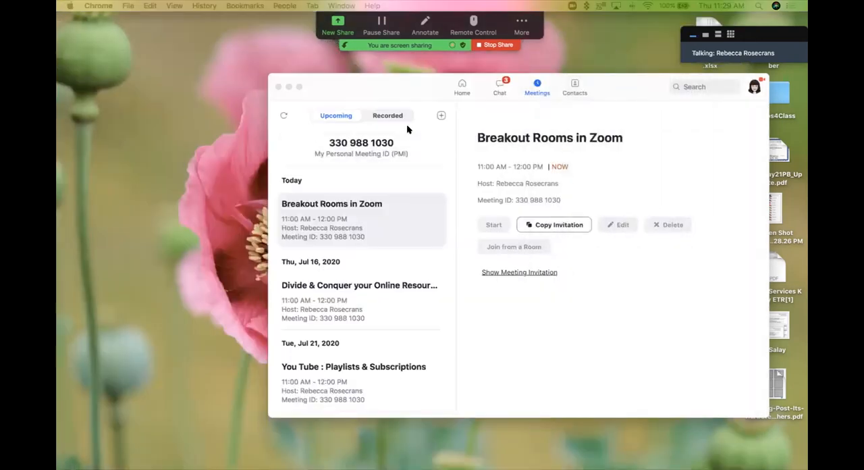
{"action": "left_click", "coordinate": [459, 83]}
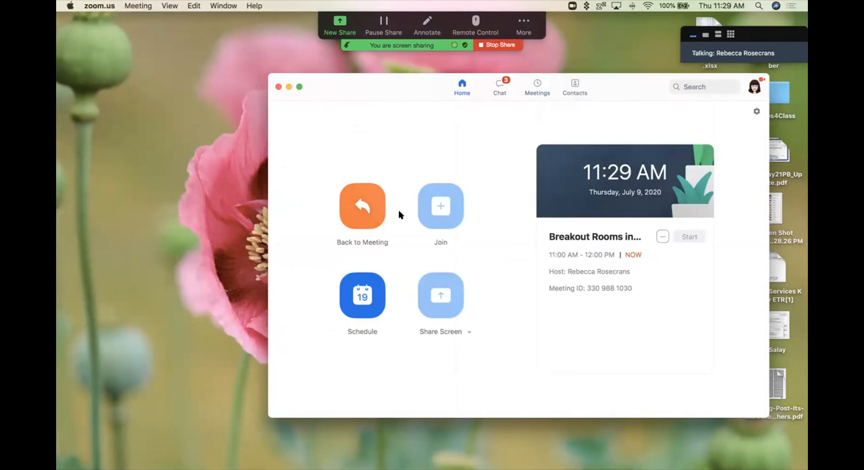
{"action": "mouse_move", "coordinate": [398, 467]}
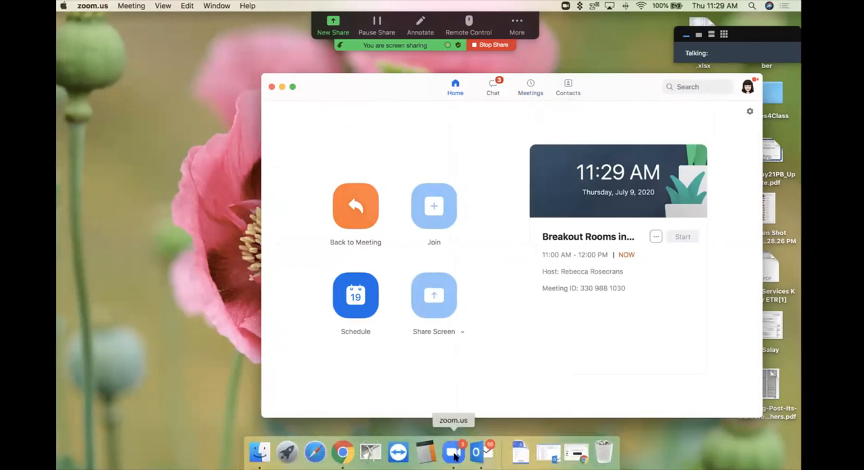
{"action": "left_click", "coordinate": [455, 455]}
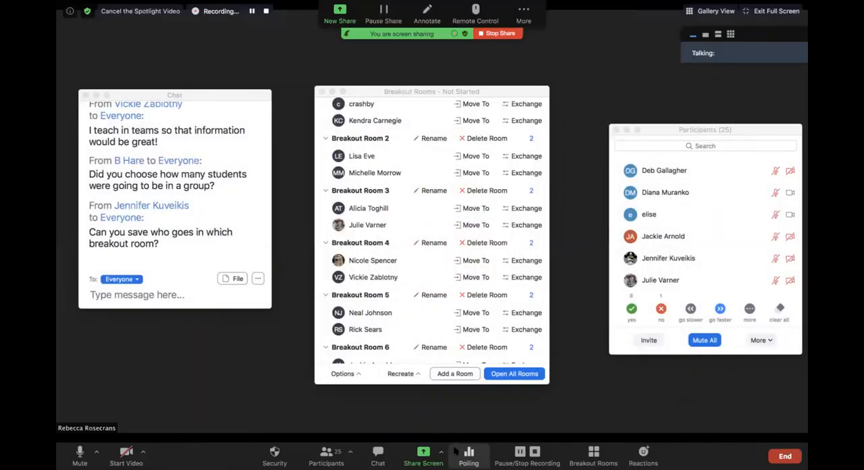
Step: Replace all existing breakout rooms with 4 new rooms, leaving the participants unassigned
{"action": "left_click", "coordinate": [417, 375]}
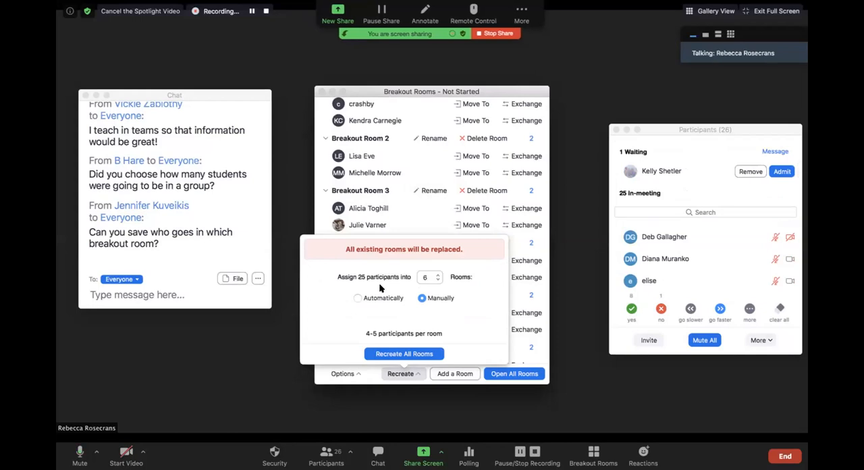
{"action": "left_click", "coordinate": [438, 280]}
{"action": "left_click", "coordinate": [438, 281]}
{"action": "left_click", "coordinate": [402, 353]}
{"action": "left_click", "coordinate": [392, 212]}
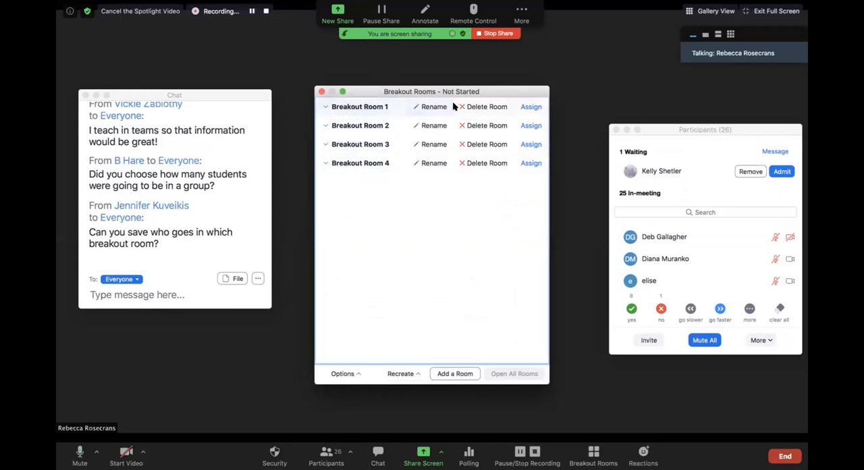
Step: View the participants assignable to Breakout Room 1, close that list and admit the waiting participant to the meeting
{"action": "left_click", "coordinate": [531, 106]}
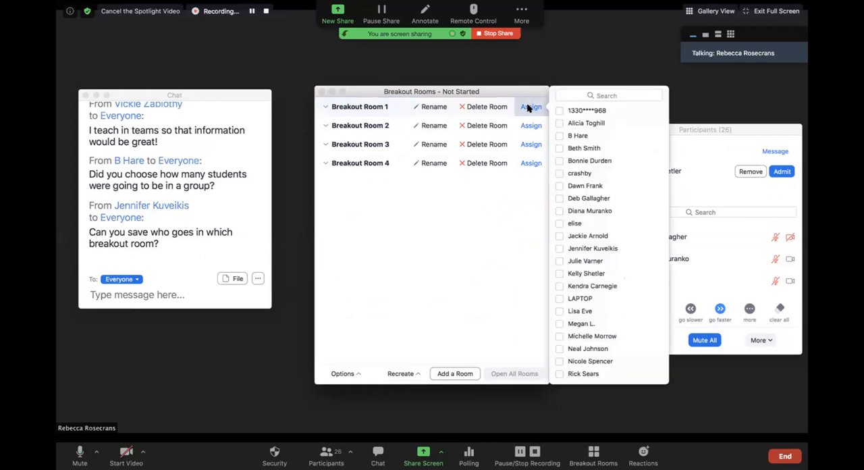
{"action": "left_click", "coordinate": [694, 128]}
{"action": "left_click", "coordinate": [778, 172]}
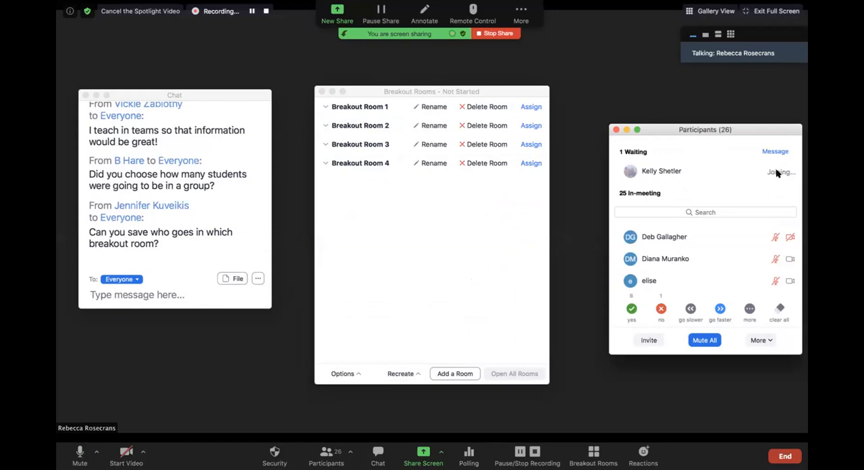
Step: Assign ten participants to Breakout Room 1 and collapse its participant list
{"action": "mouse_move", "coordinate": [776, 173]}
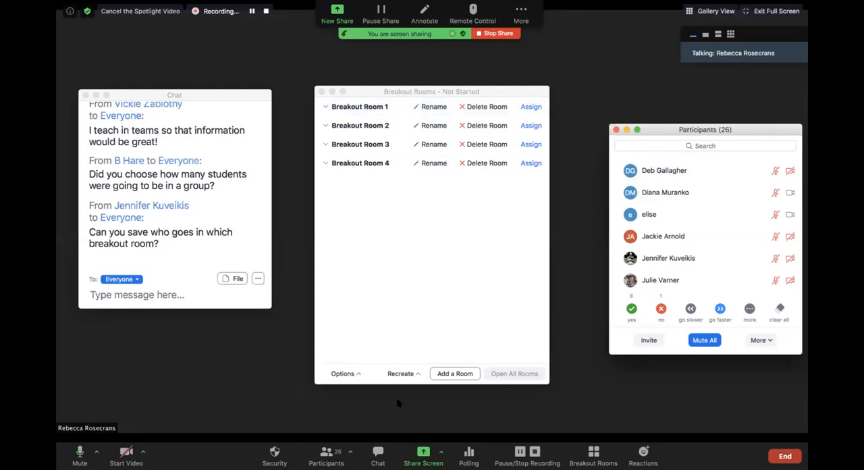
{"action": "left_click", "coordinate": [406, 374]}
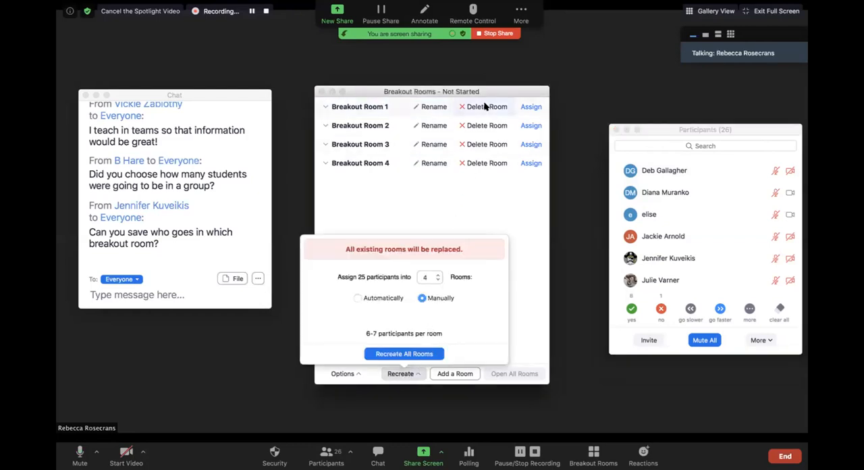
{"action": "left_click", "coordinate": [530, 108]}
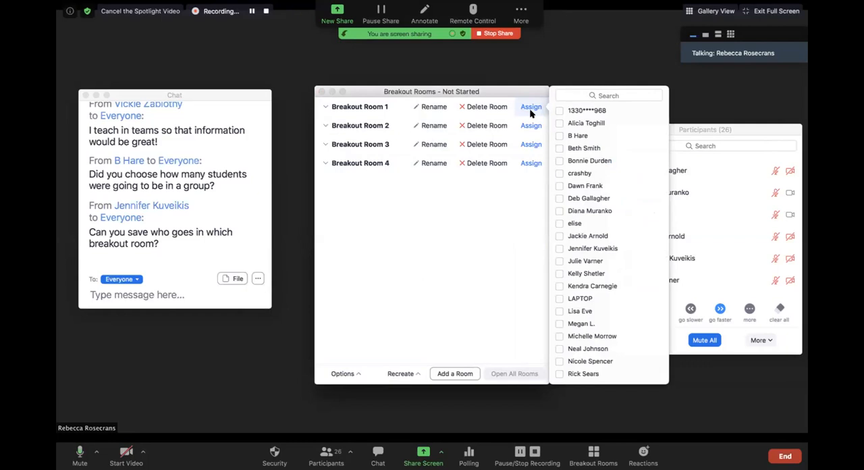
{"action": "left_click", "coordinate": [558, 148]}
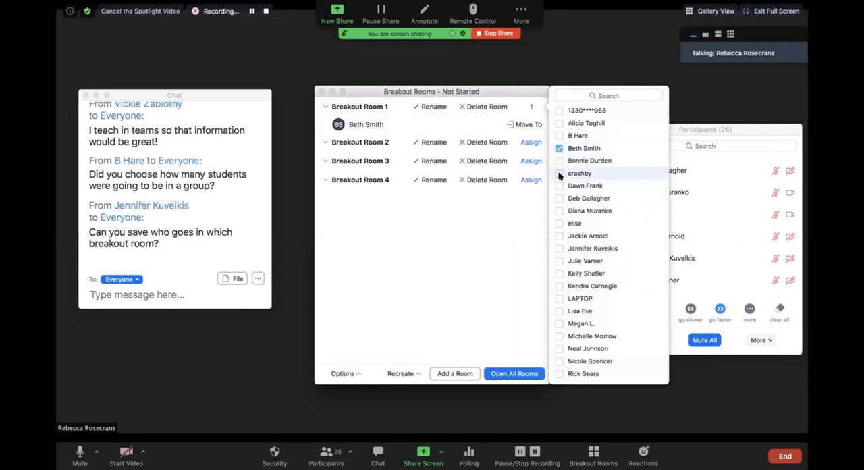
{"action": "left_click", "coordinate": [559, 173]}
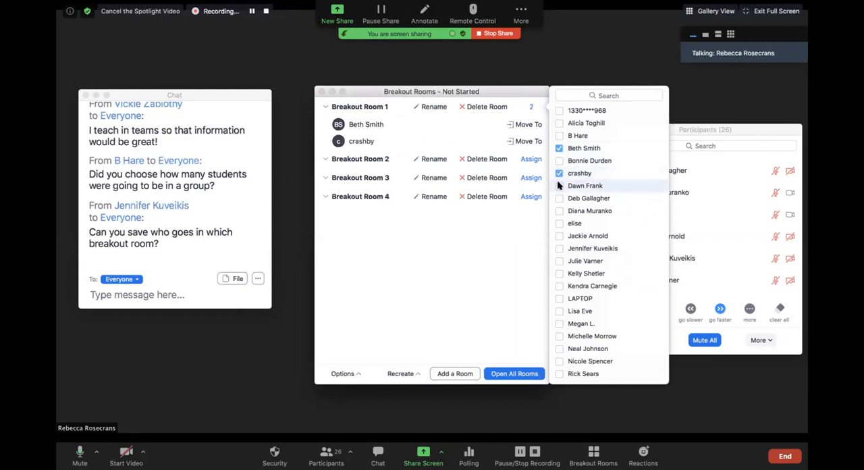
{"action": "left_click", "coordinate": [559, 199]}
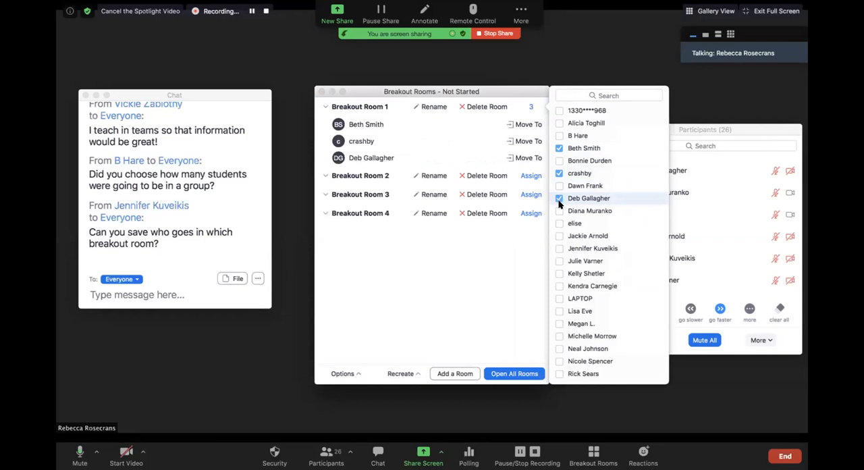
{"action": "left_click", "coordinate": [560, 211]}
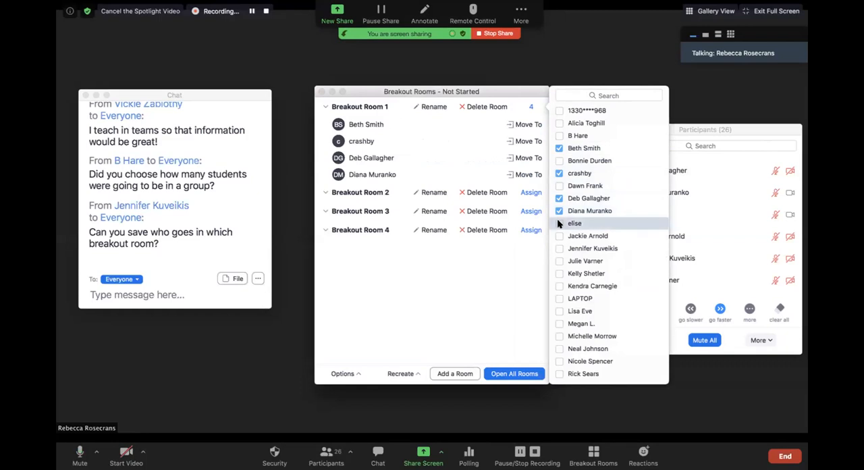
{"action": "left_click", "coordinate": [559, 223]}
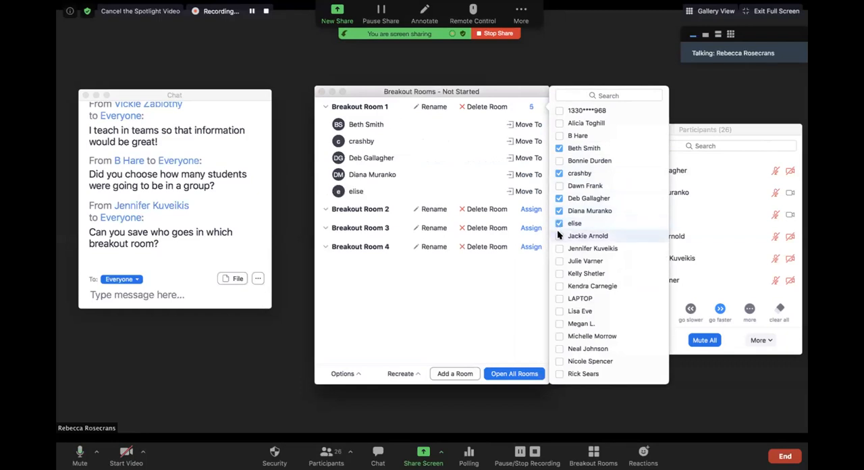
{"action": "left_click", "coordinate": [559, 236]}
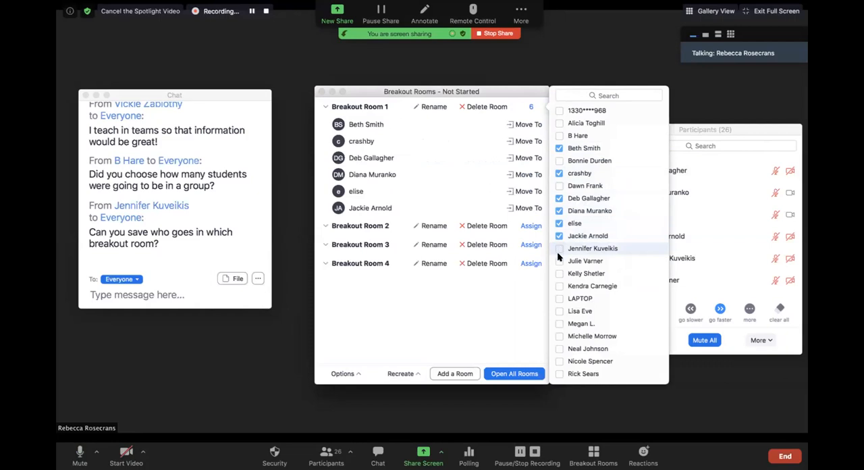
{"action": "left_click", "coordinate": [558, 261]}
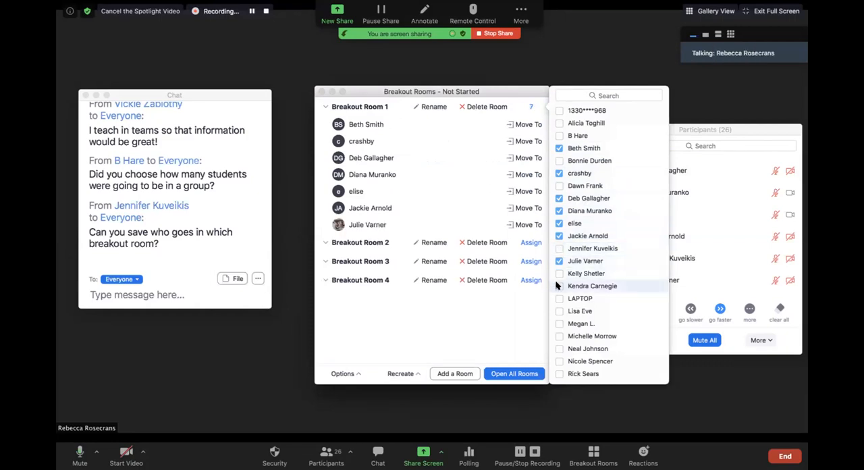
{"action": "left_click", "coordinate": [559, 286]}
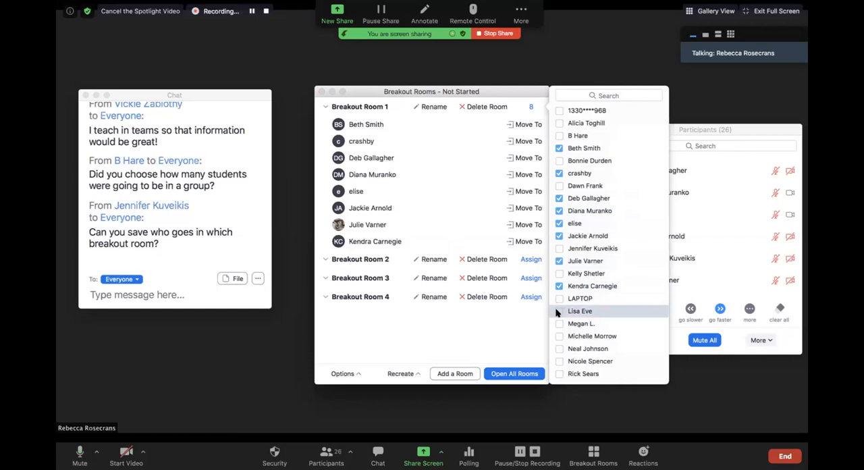
{"action": "left_click", "coordinate": [558, 311]}
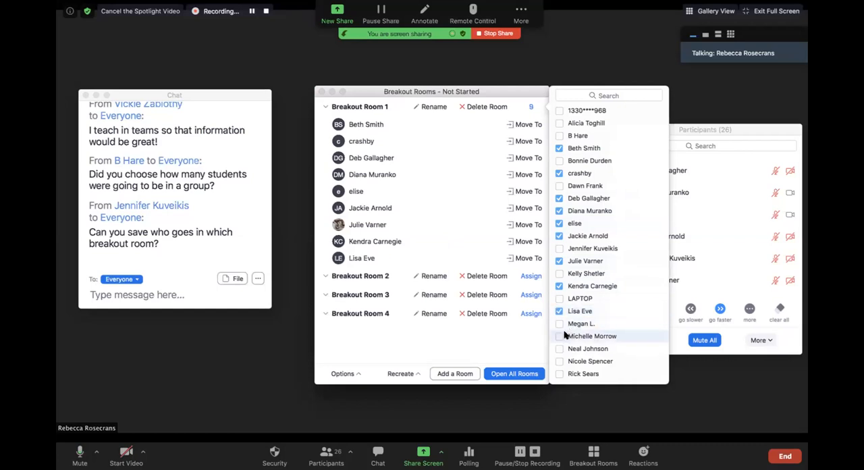
{"action": "scroll", "coordinate": [562, 331], "scroll_direction": "down", "scroll_amount": 1}
{"action": "scroll", "coordinate": [563, 336], "scroll_direction": "down", "scroll_amount": 1}
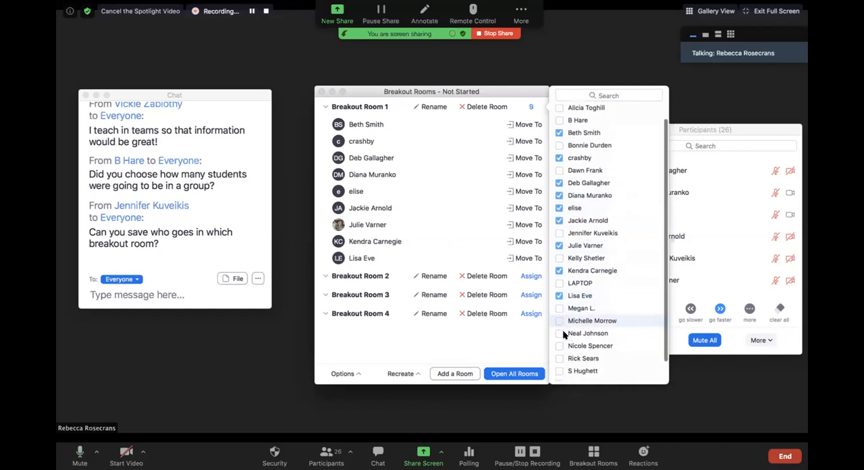
{"action": "left_click", "coordinate": [558, 370]}
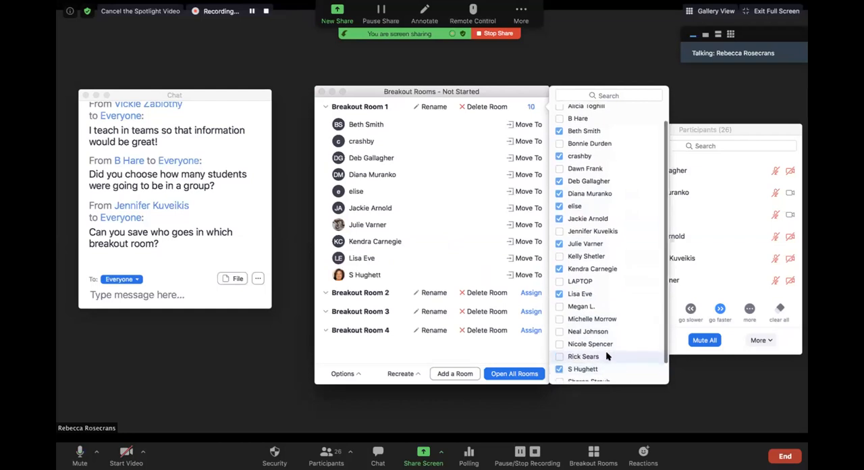
{"action": "scroll", "coordinate": [605, 351], "scroll_direction": "down", "scroll_amount": 3}
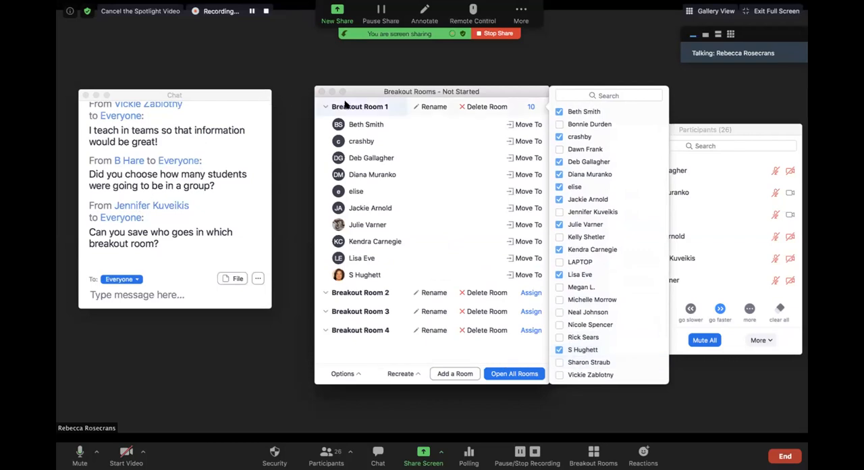
{"action": "left_click", "coordinate": [323, 106]}
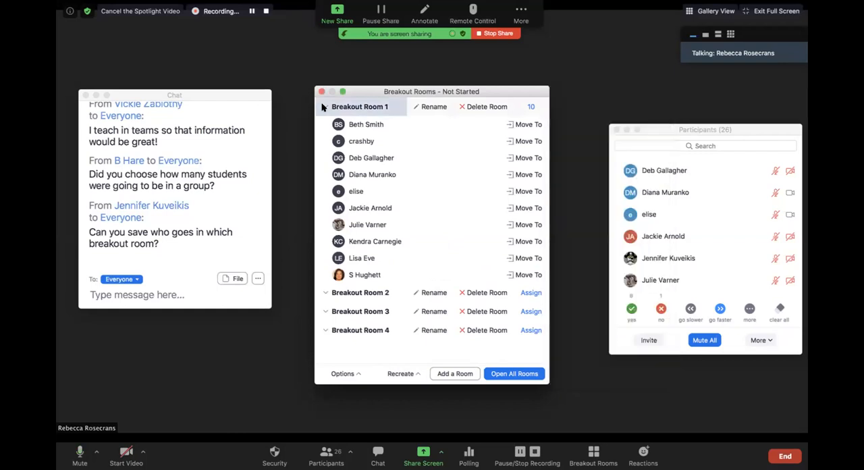
{"action": "left_click", "coordinate": [323, 107]}
Step: Assign six of the remaining participants to Breakout Room 2 and collapse its participant list
{"action": "left_click", "coordinate": [531, 126]}
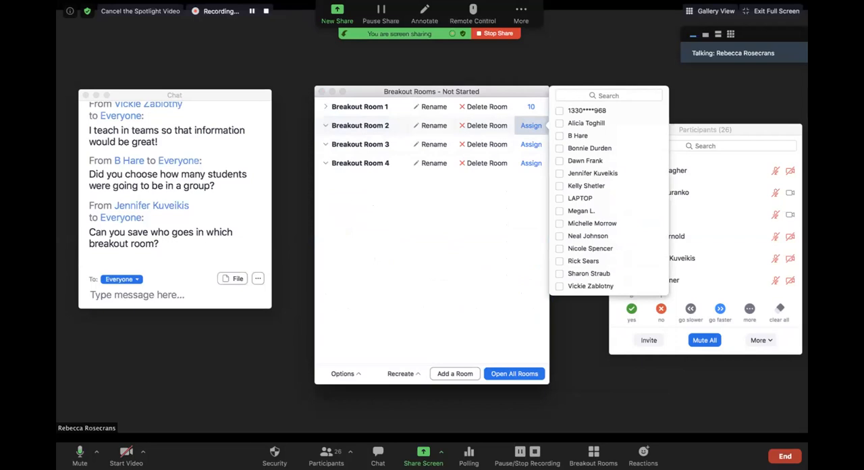
{"action": "left_click", "coordinate": [561, 123]}
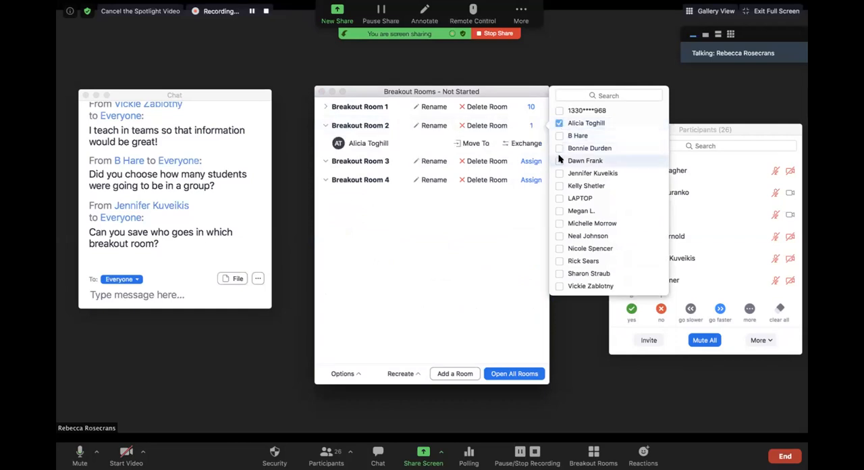
{"action": "left_click", "coordinate": [559, 136]}
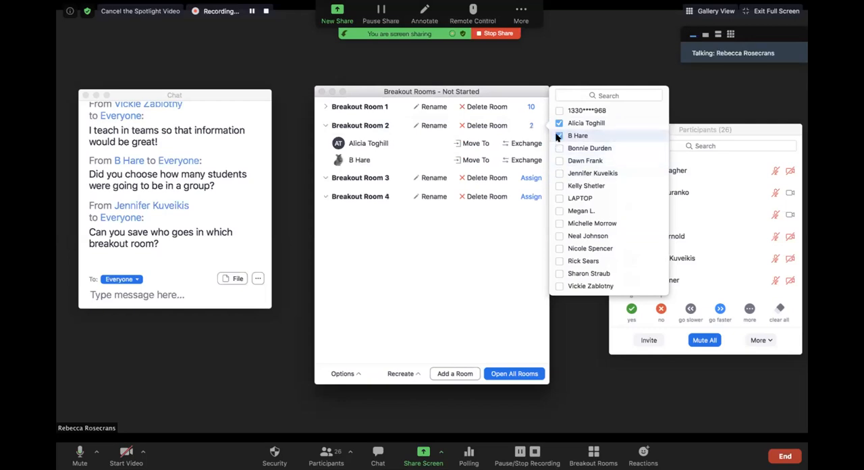
{"action": "left_click", "coordinate": [559, 211]}
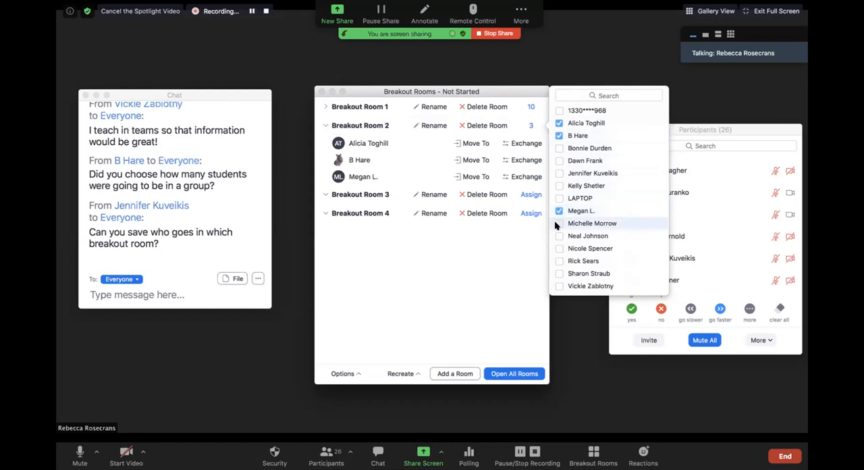
{"action": "left_click", "coordinate": [559, 235]}
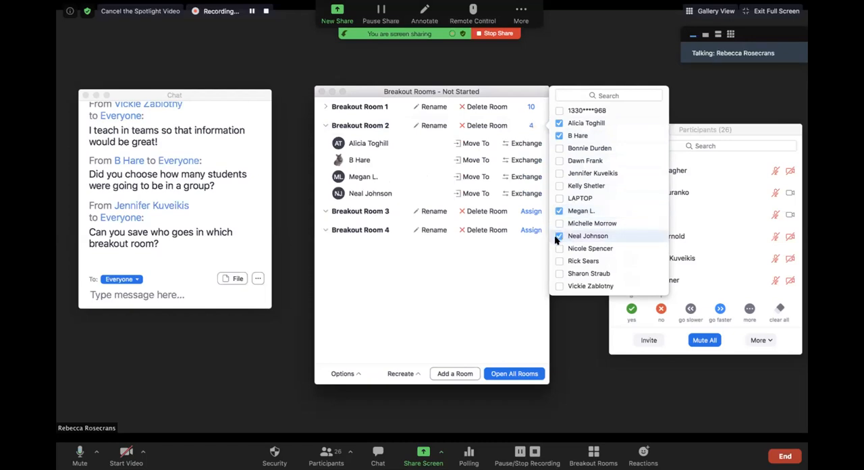
{"action": "left_click", "coordinate": [558, 248]}
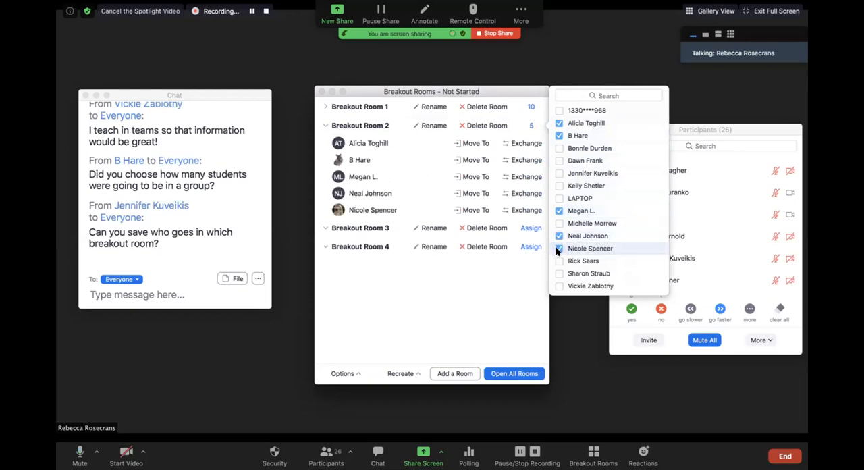
{"action": "scroll", "coordinate": [560, 271], "scroll_direction": "down", "scroll_amount": 1}
{"action": "scroll", "coordinate": [561, 274], "scroll_direction": "up", "scroll_amount": 1}
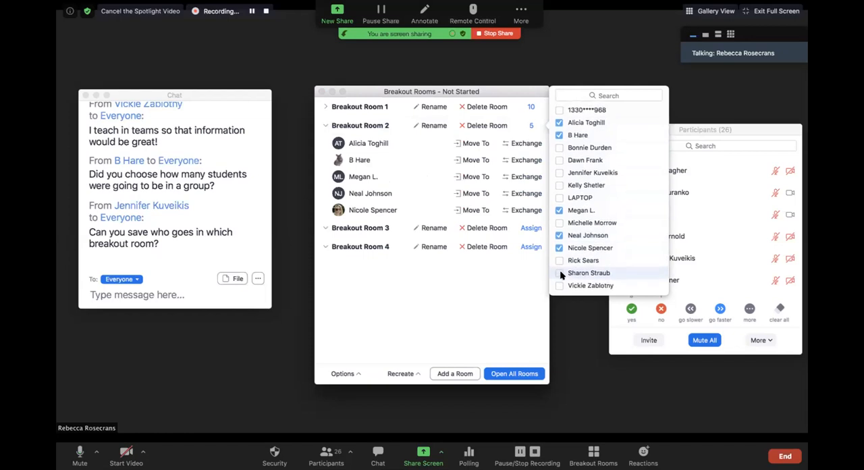
{"action": "left_click", "coordinate": [560, 160]}
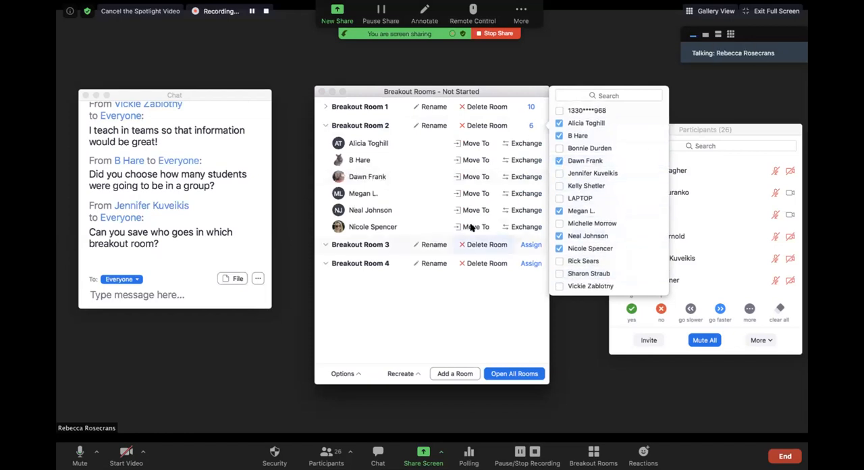
{"action": "left_click", "coordinate": [340, 126]}
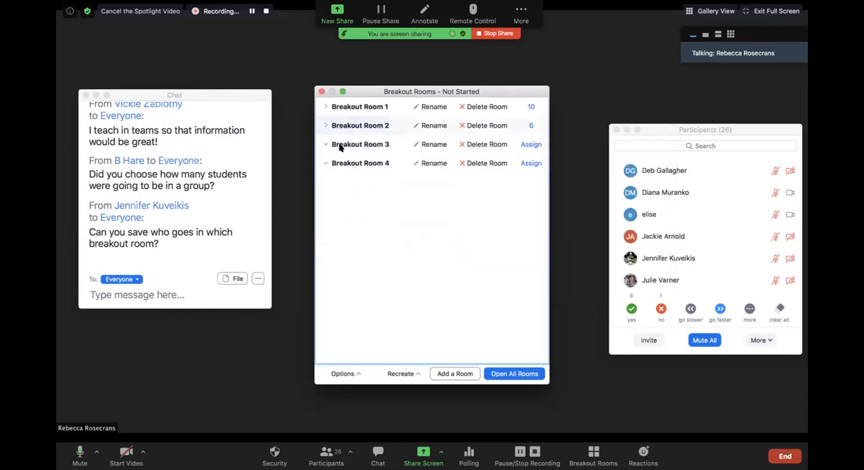
Step: Assign three of the remaining participants to Breakout Room 3 and collapse its participant list
{"action": "left_click", "coordinate": [327, 144]}
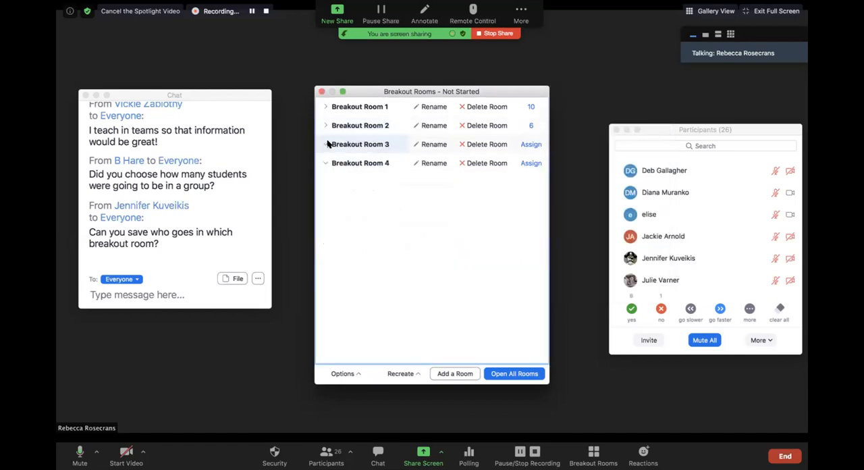
{"action": "left_click", "coordinate": [530, 144]}
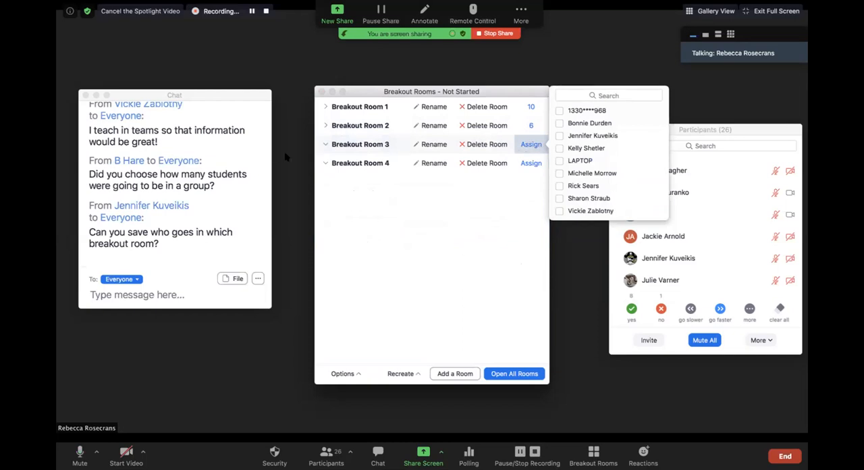
{"action": "left_click", "coordinate": [559, 123]}
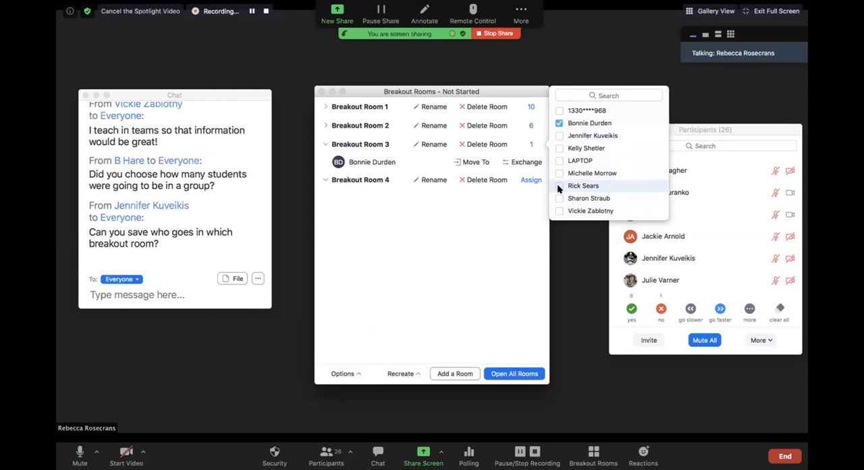
{"action": "left_click", "coordinate": [558, 148]}
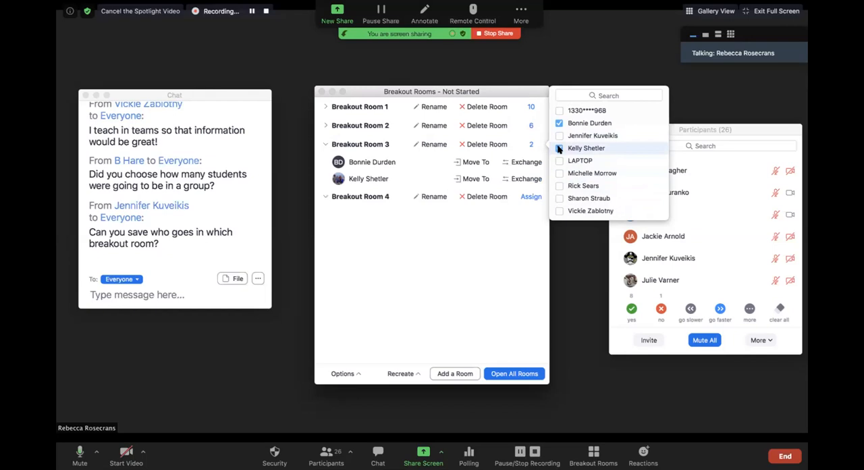
{"action": "left_click", "coordinate": [560, 173]}
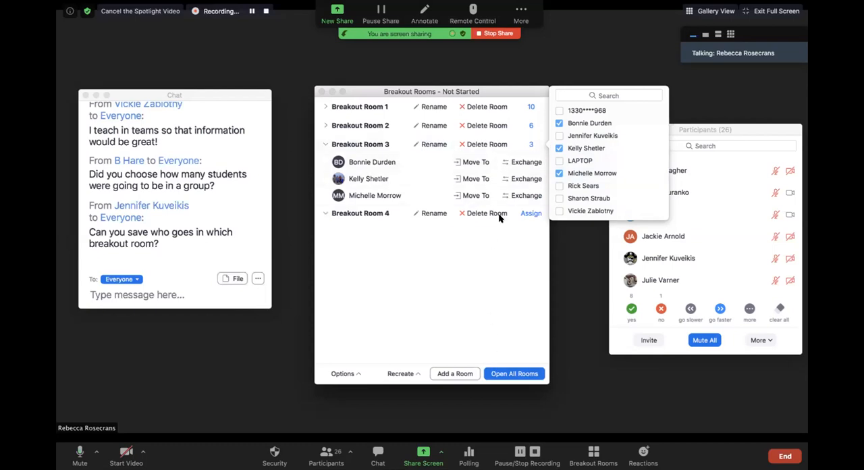
{"action": "left_click", "coordinate": [351, 143]}
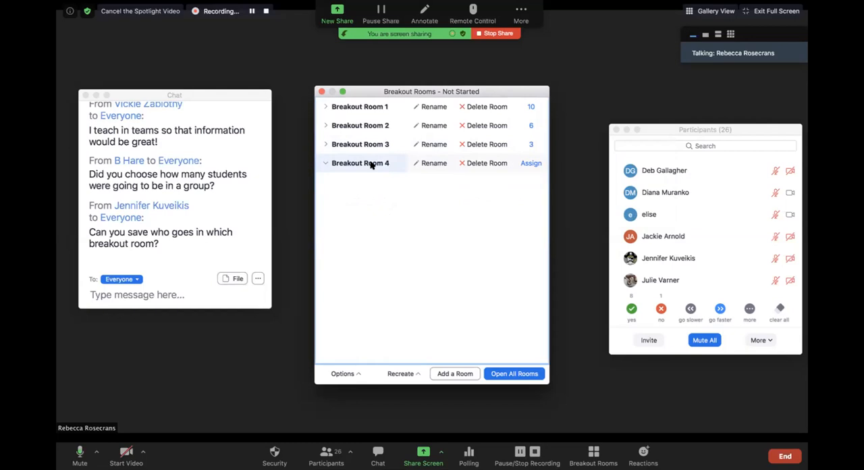
Step: Assign the five remaining participants except the phone caller to Breakout Room 4, and show the participants of Breakout Room 2 instead
{"action": "left_click", "coordinate": [530, 164]}
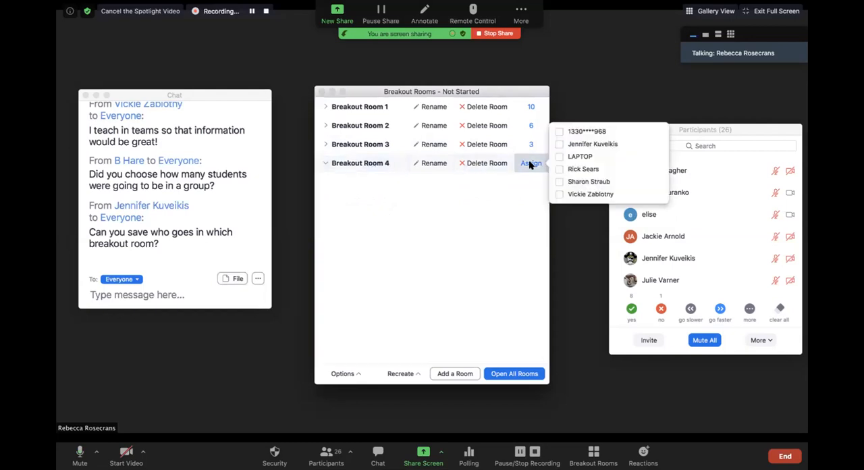
{"action": "left_click", "coordinate": [559, 144]}
{"action": "left_click", "coordinate": [559, 156]}
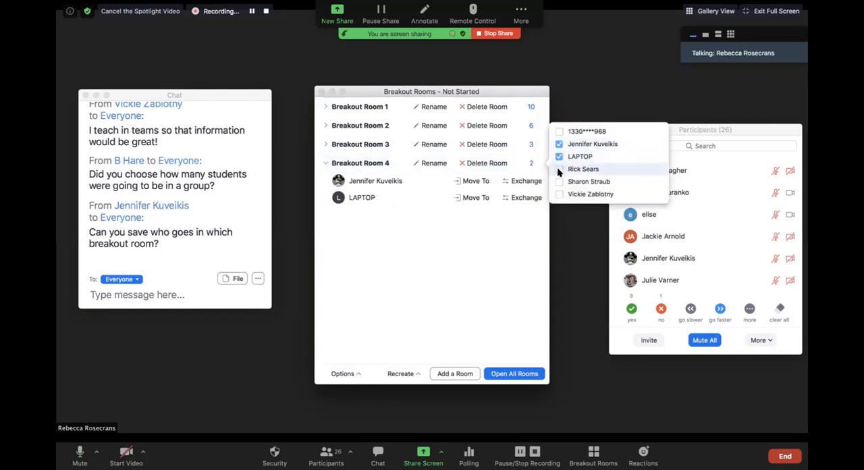
{"action": "left_click", "coordinate": [559, 169]}
{"action": "left_click", "coordinate": [559, 181]}
{"action": "left_click", "coordinate": [559, 194]}
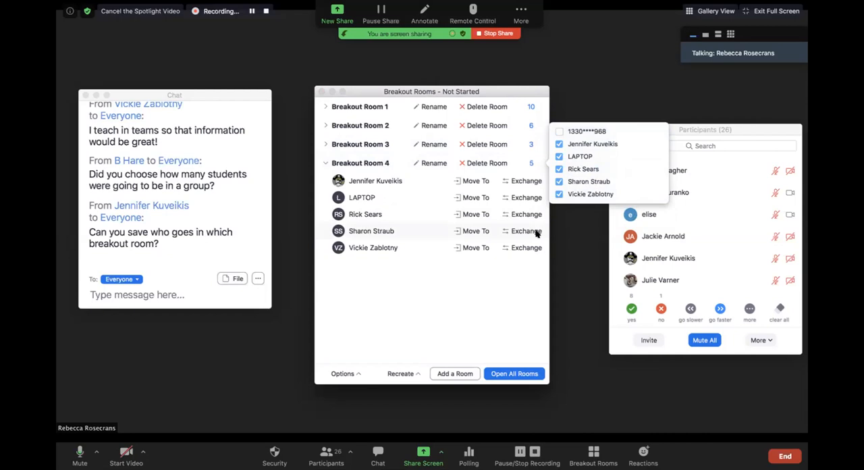
{"action": "left_click", "coordinate": [364, 162]}
{"action": "left_click", "coordinate": [365, 126]}
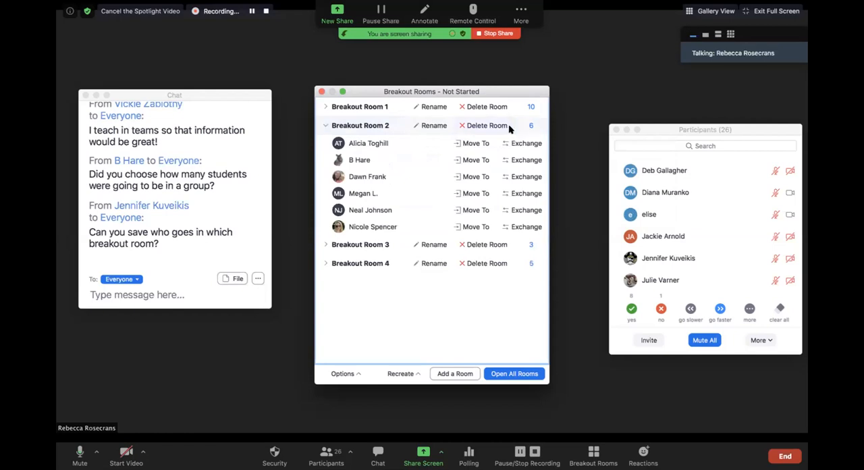
Step: Collapse the participant list of Breakout Room 2 and assign the remaining phone caller to that room
{"action": "left_click", "coordinate": [353, 126]}
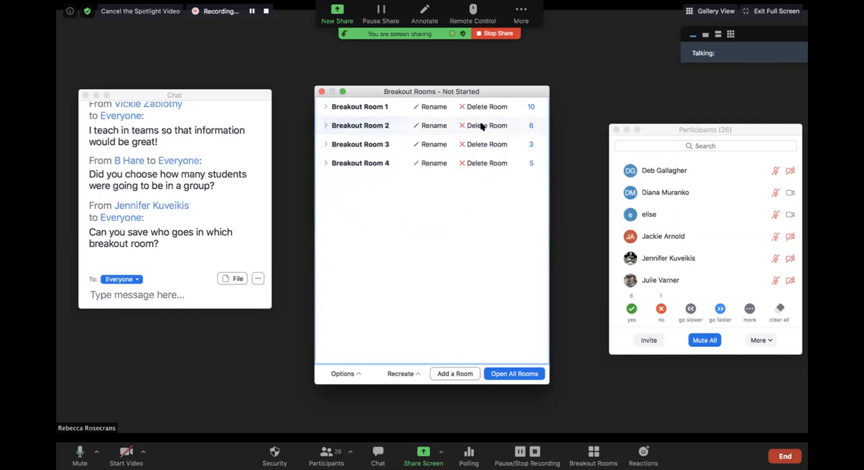
{"action": "left_click", "coordinate": [541, 127]}
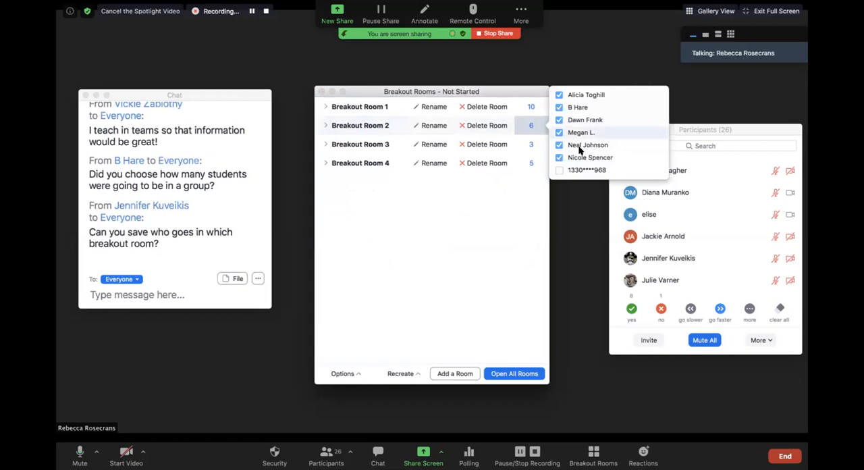
{"action": "left_click", "coordinate": [559, 170]}
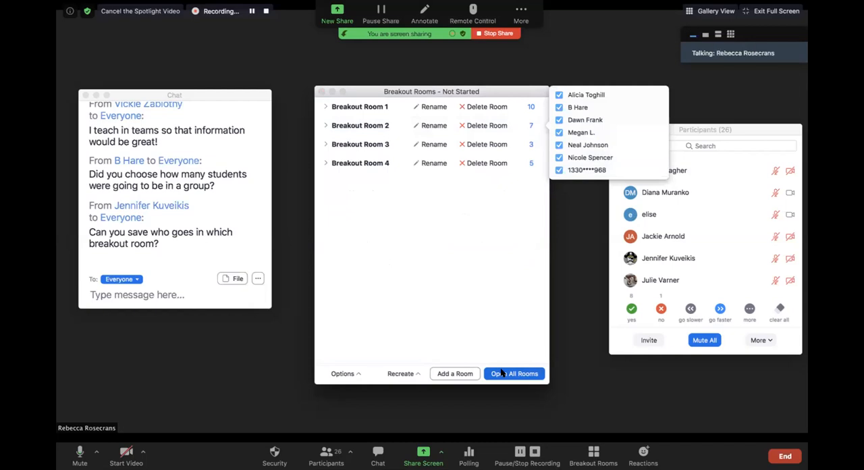
Step: Review the automatic closing and countdown options for the breakout rooms, and open all four rooms
{"action": "left_click", "coordinate": [352, 375]}
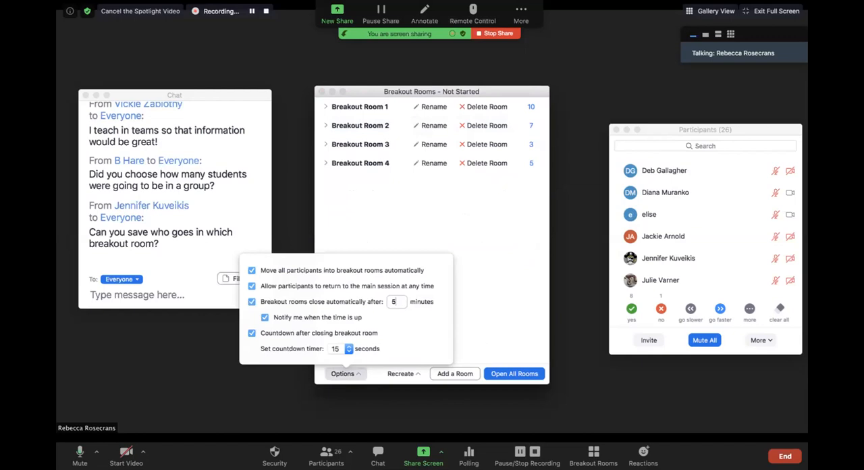
{"action": "key", "text": "Escape"}
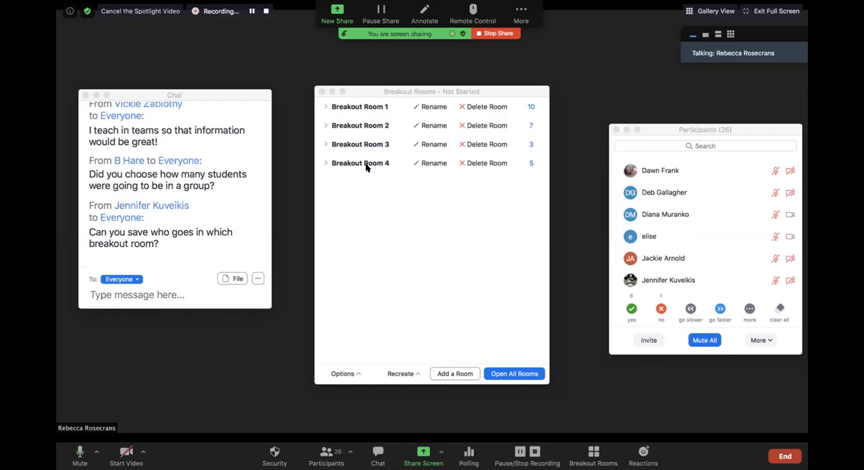
{"action": "left_click", "coordinate": [512, 374]}
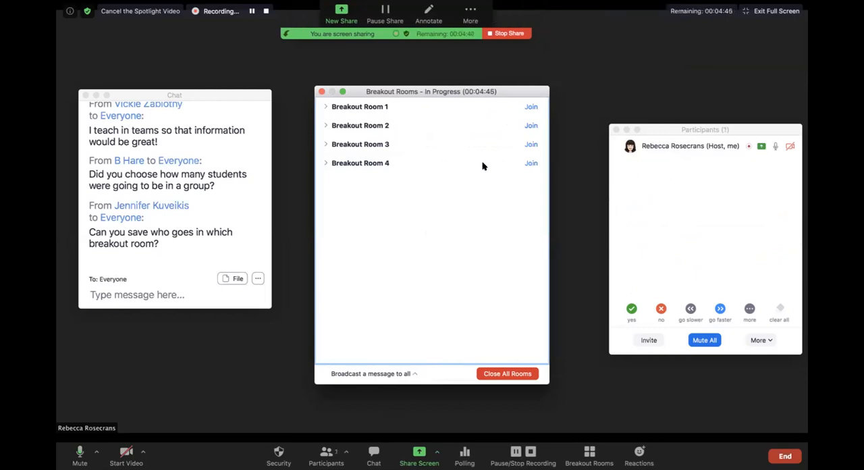
Step: Join Breakout Room 1 as host and collapse the floating video thumbnails so only the active talker's name shows
{"action": "left_click_drag", "start_coordinate": [660, 131], "coordinate": [637, 68]}
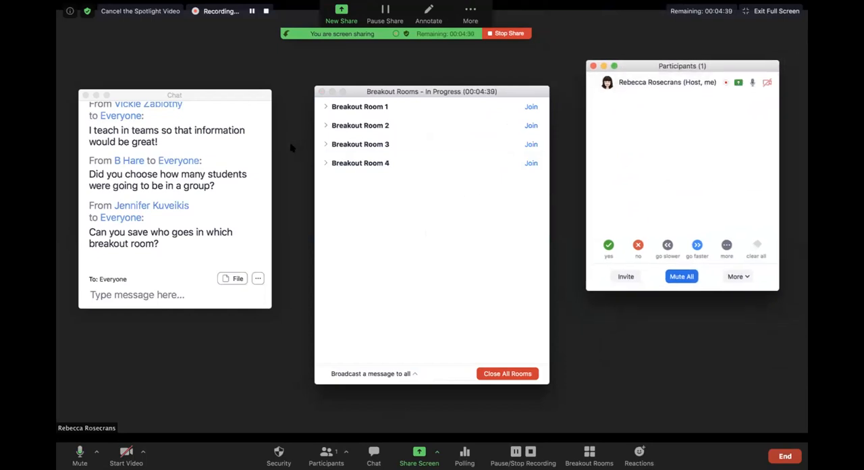
{"action": "left_click", "coordinate": [530, 108]}
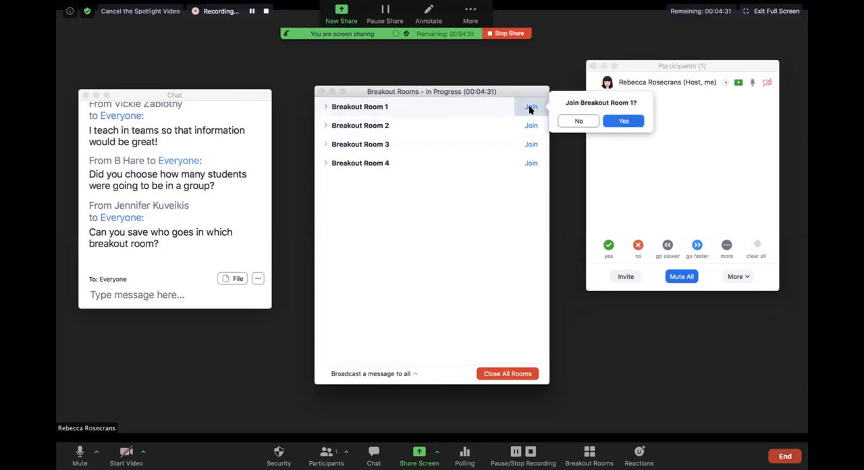
{"action": "left_click", "coordinate": [622, 121]}
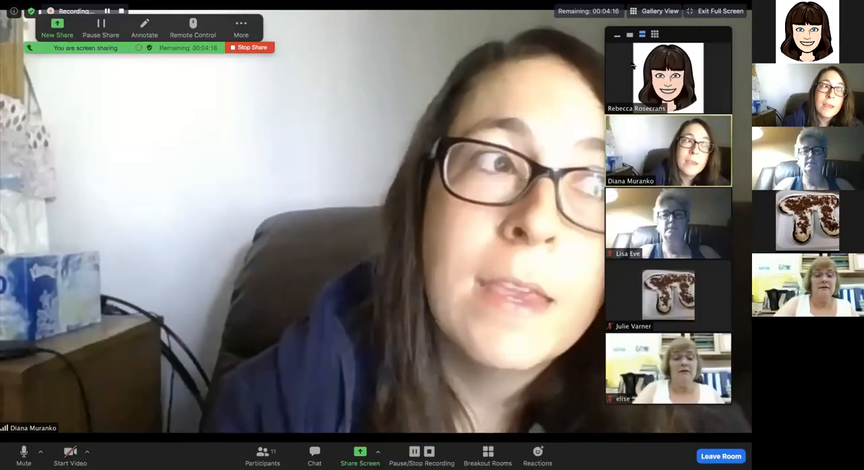
{"action": "left_click", "coordinate": [629, 34]}
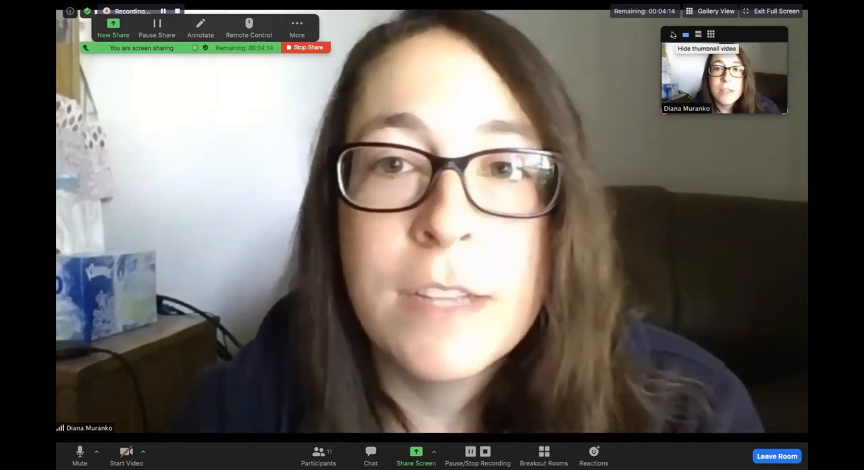
{"action": "left_click", "coordinate": [617, 34]}
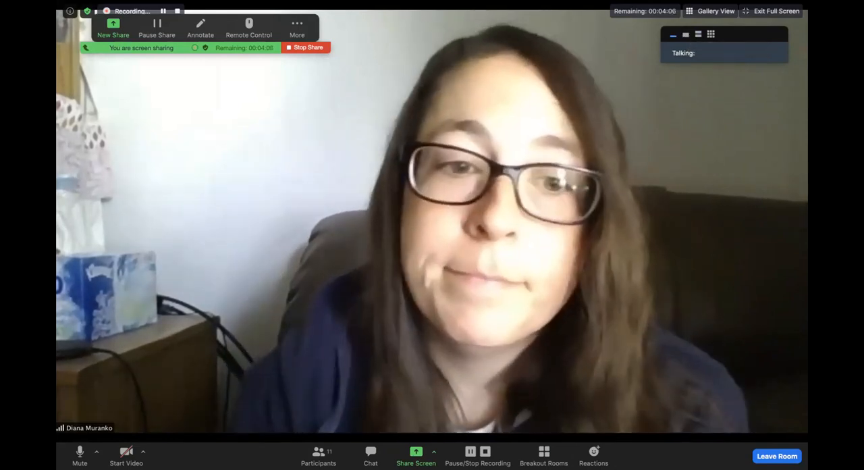
Step: Send everyone the chat message "Hi HS group! I'm listening in." and move the chat window away from the speaker's face
{"action": "left_click", "coordinate": [371, 456]}
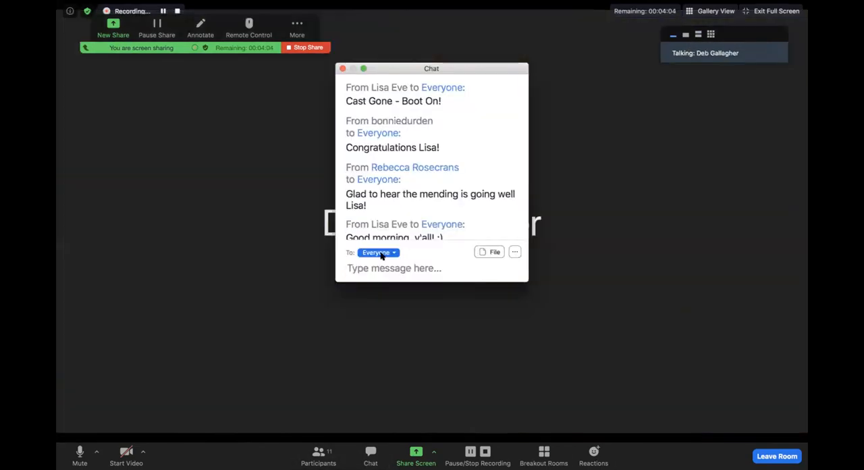
{"action": "type", "text": "Hi HS group! I'm lis"}
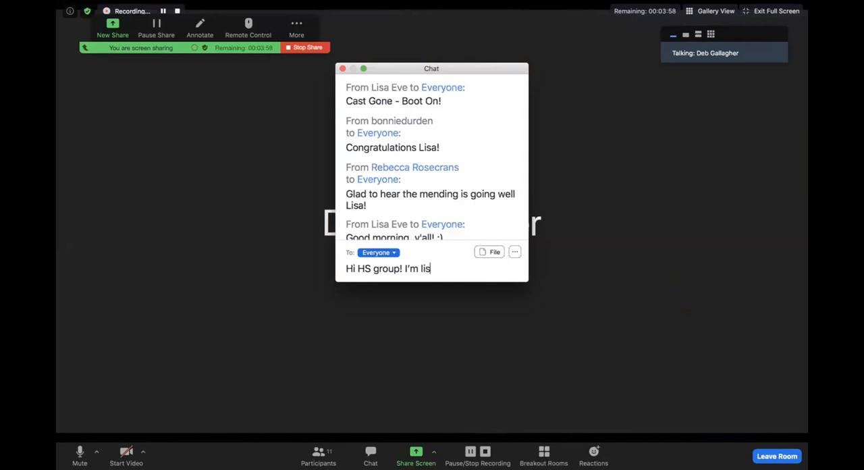
{"action": "type", "text": "tening in."}
{"action": "key", "text": "Return"}
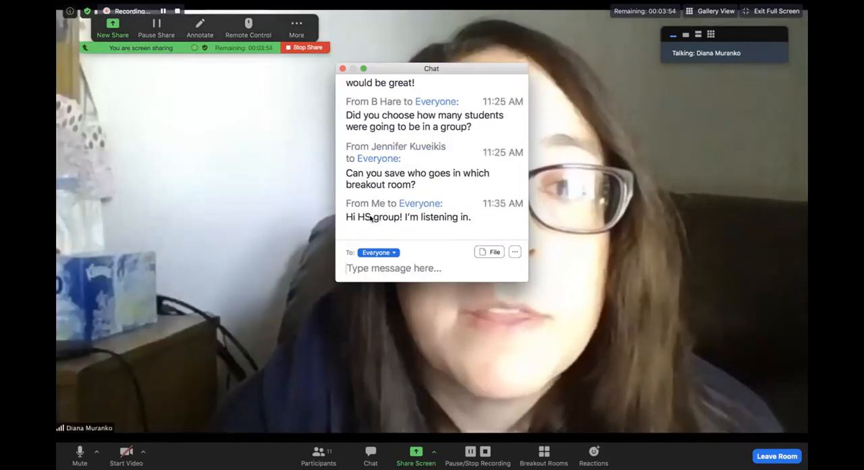
{"action": "left_click_drag", "start_coordinate": [397, 68], "coordinate": [664, 115]}
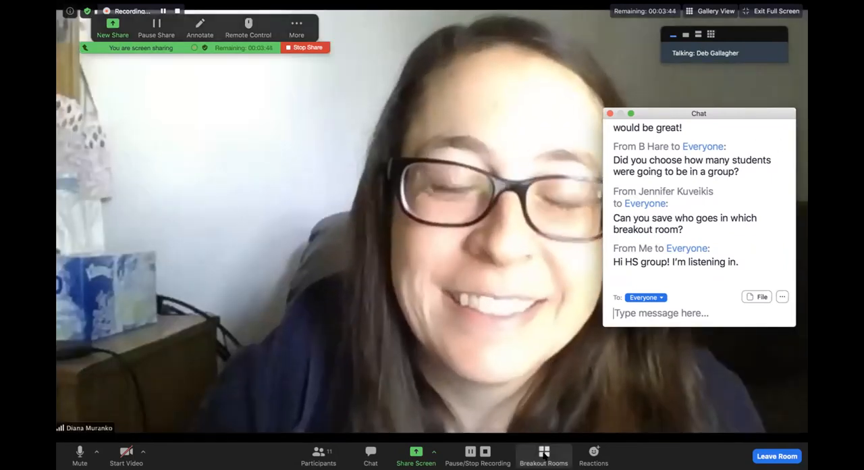
Step: Mute the microphone and request to join Breakout Room 2 from the breakout rooms list
{"action": "left_click", "coordinate": [80, 452]}
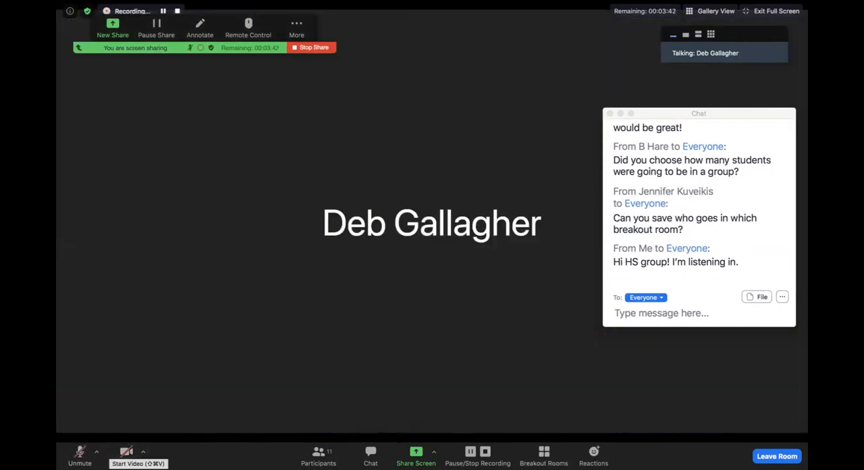
{"action": "left_click", "coordinate": [545, 453]}
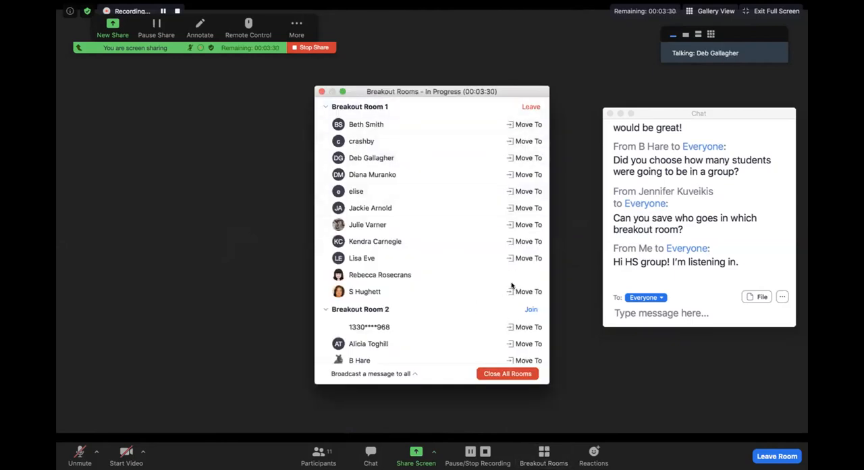
{"action": "left_click", "coordinate": [531, 309]}
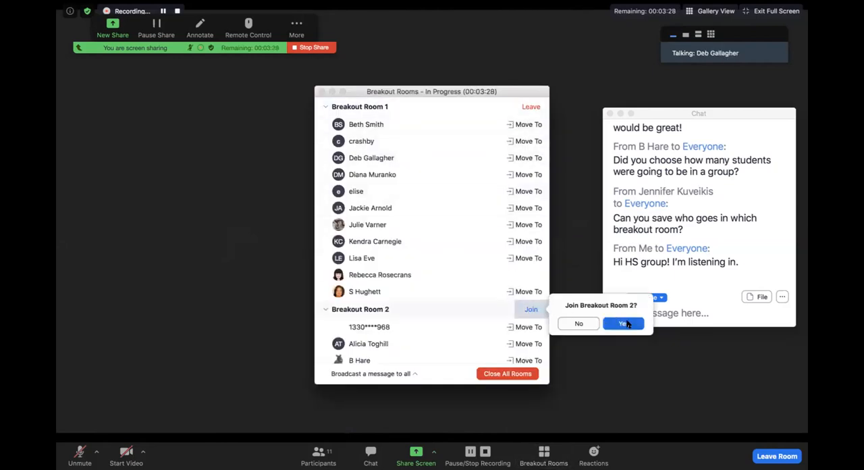
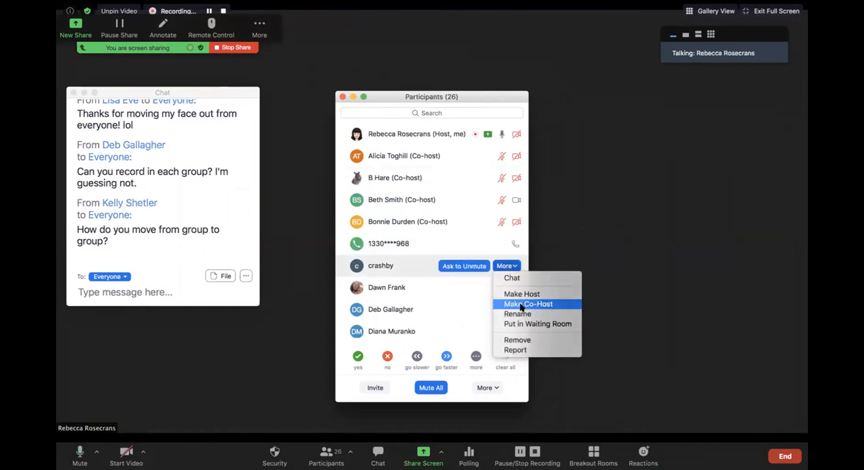
Step: Make the muted participant with the "c" avatar and the photo-avatar participant listed below the phone caller meeting co-hosts
{"action": "left_click", "coordinate": [521, 305]}
{"action": "left_click", "coordinate": [513, 269]}
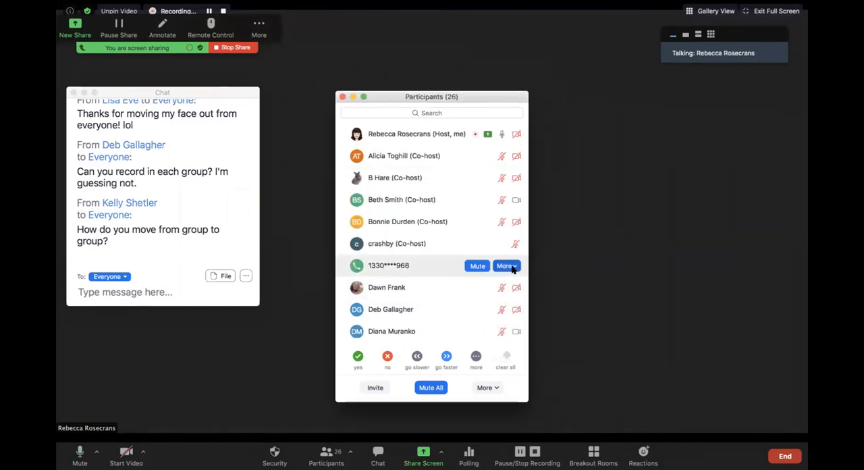
{"action": "left_click", "coordinate": [514, 288]}
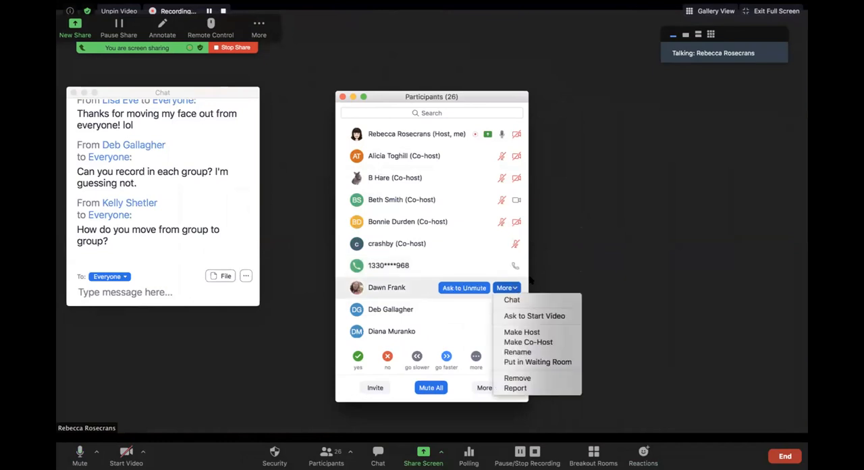
{"action": "left_click", "coordinate": [532, 343]}
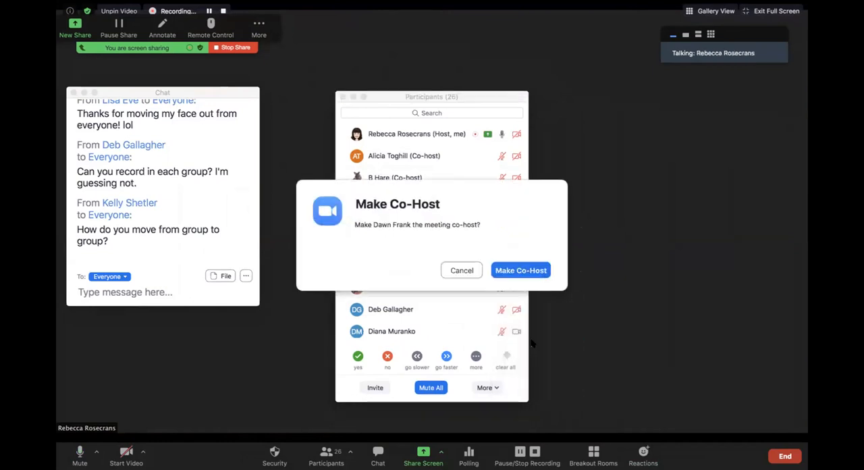
{"action": "left_click", "coordinate": [509, 270]}
Step: Make the participants with the DG and DM avatars meeting co-hosts
{"action": "left_click", "coordinate": [514, 289]}
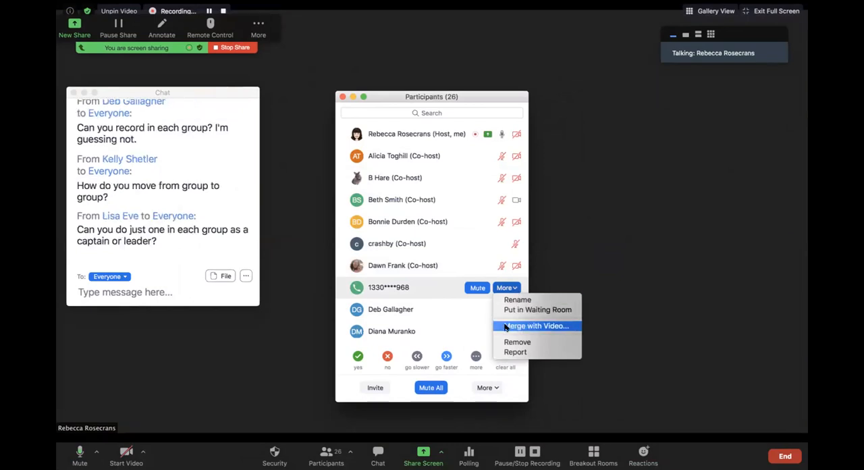
{"action": "left_click", "coordinate": [469, 312]}
{"action": "left_click", "coordinate": [512, 310]}
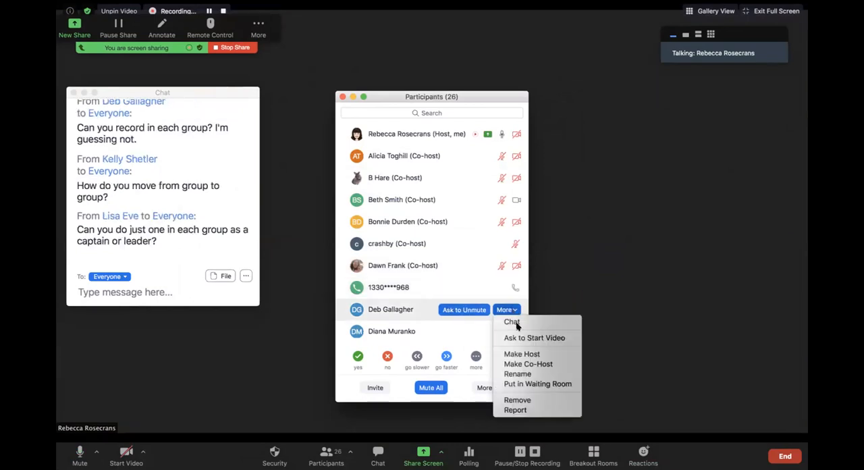
{"action": "left_click", "coordinate": [526, 363]}
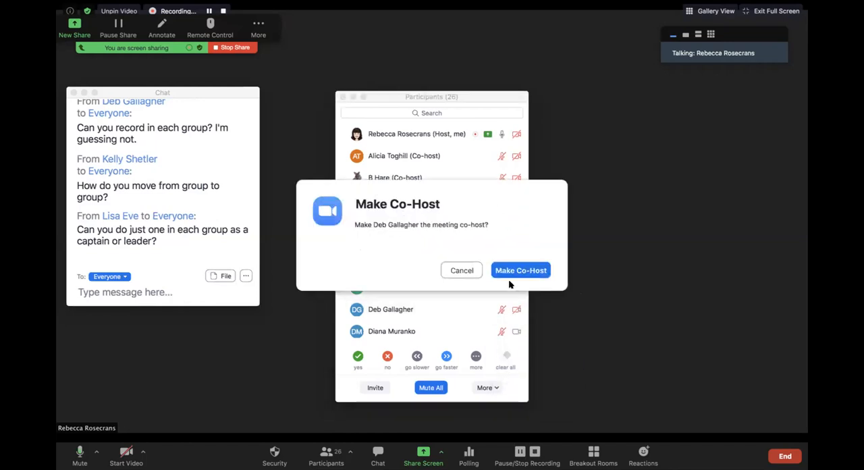
{"action": "left_click", "coordinate": [509, 276]}
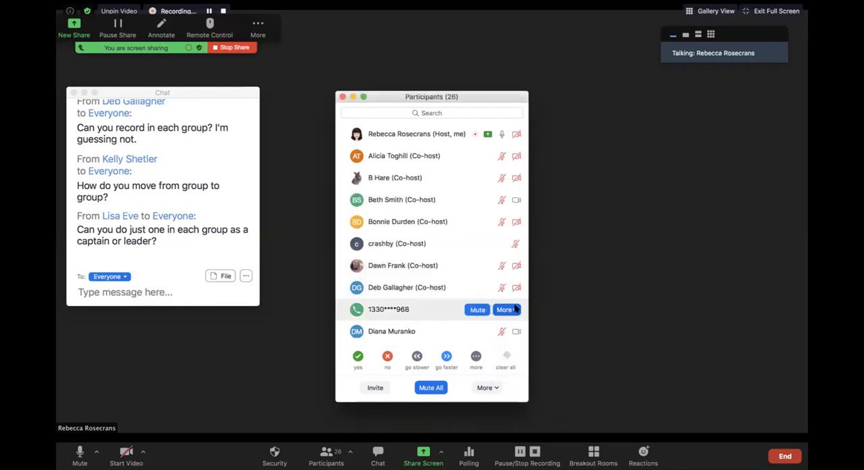
{"action": "left_click", "coordinate": [506, 332]}
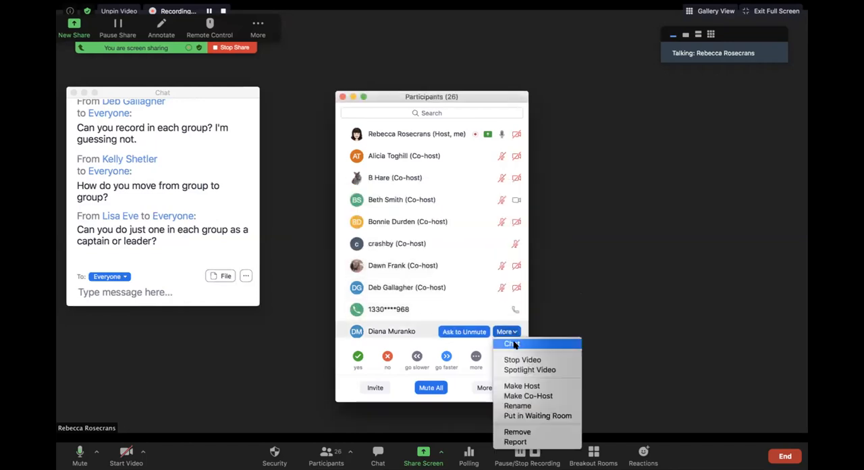
{"action": "left_click", "coordinate": [523, 397]}
{"action": "left_click", "coordinate": [503, 271]}
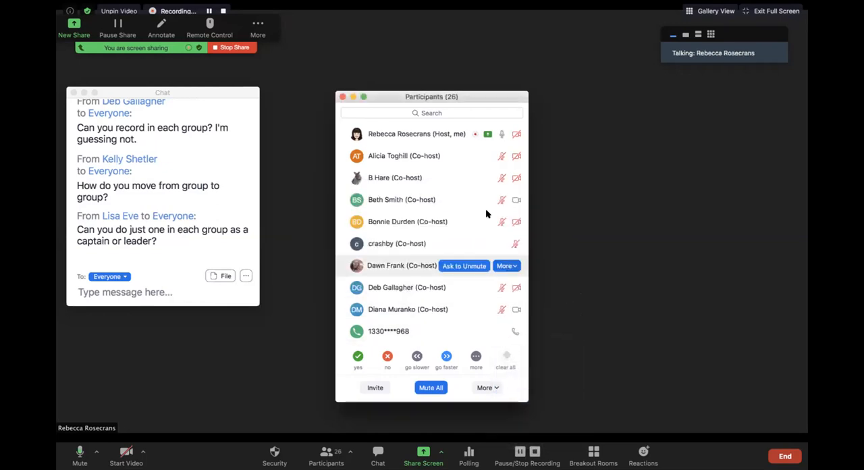
Step: Move the Participants window upward and review the management options available for the co-host with the DM avatar
{"action": "left_click_drag", "start_coordinate": [479, 96], "coordinate": [475, 32]}
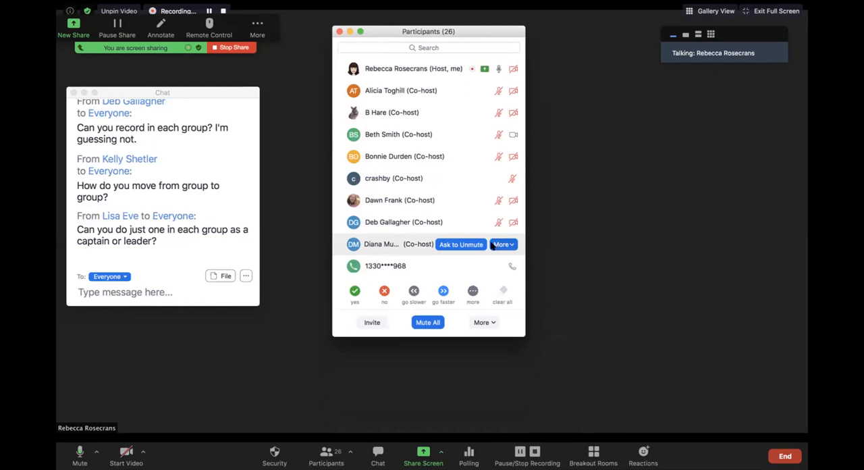
{"action": "left_click", "coordinate": [503, 244]}
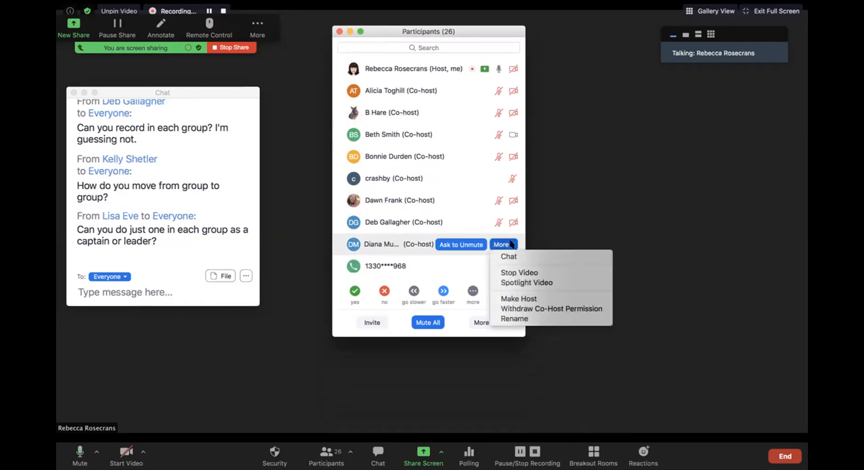
{"action": "left_click", "coordinate": [576, 199]}
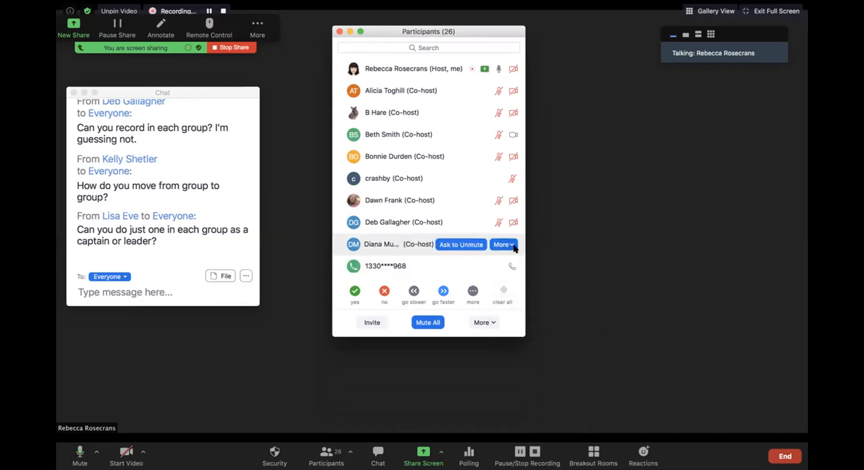
{"action": "left_click", "coordinate": [512, 245]}
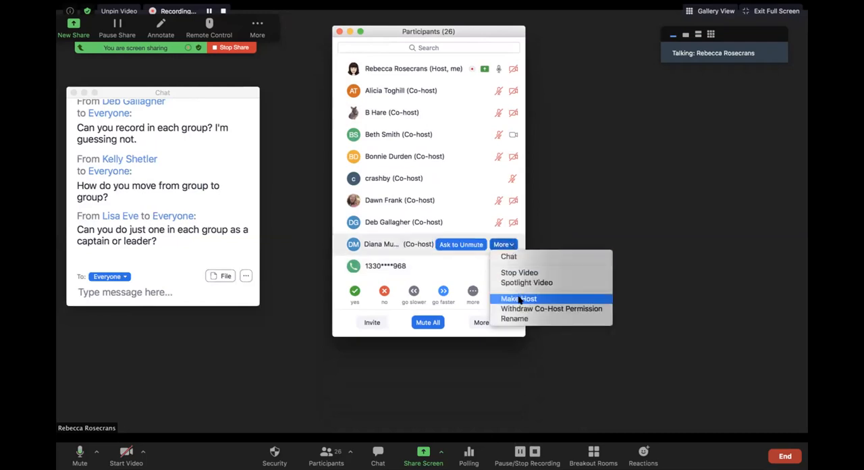
{"action": "left_click", "coordinate": [594, 217]}
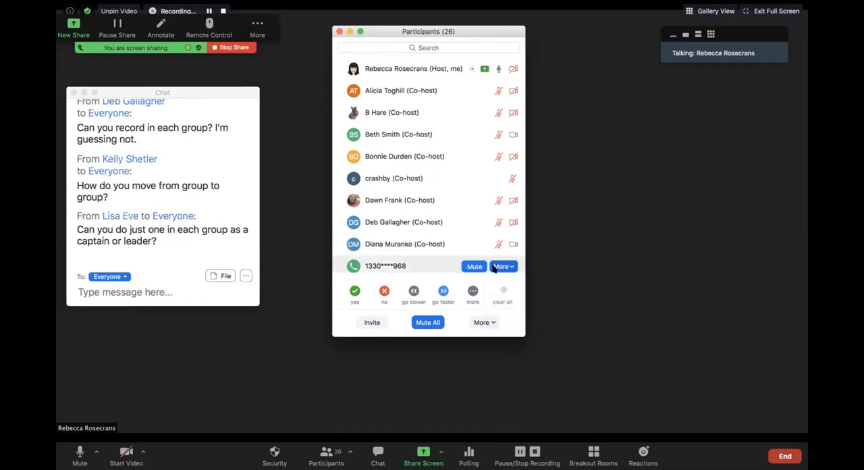
Step: Make the participants with the "e" and JA avatars meeting co-hosts
{"action": "scroll", "coordinate": [498, 267], "scroll_direction": "down", "scroll_amount": 4}
{"action": "scroll", "coordinate": [486, 244], "scroll_direction": "down", "scroll_amount": 1}
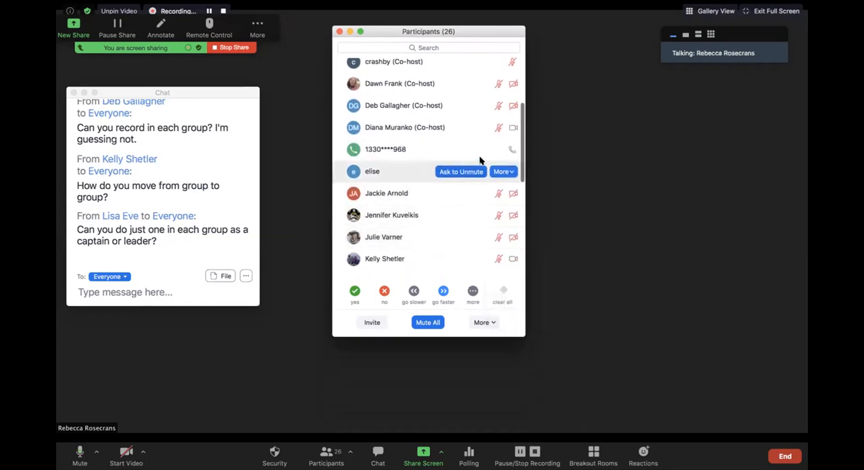
{"action": "left_click", "coordinate": [513, 172]}
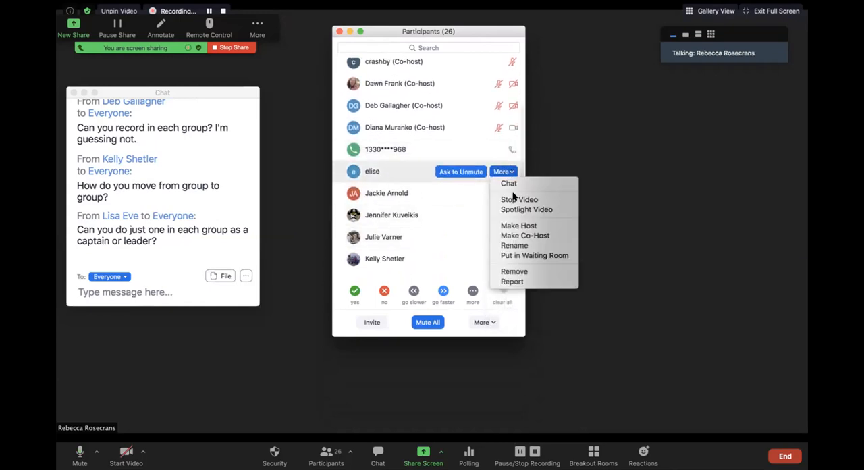
{"action": "left_click", "coordinate": [514, 234]}
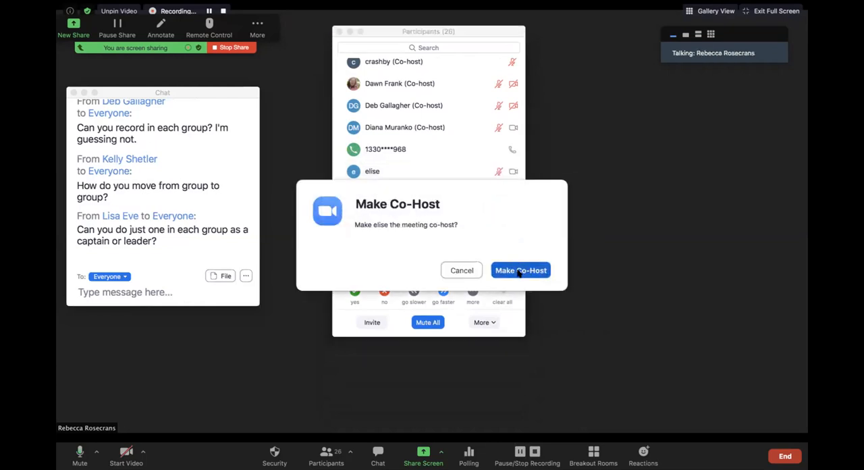
{"action": "left_click", "coordinate": [513, 270]}
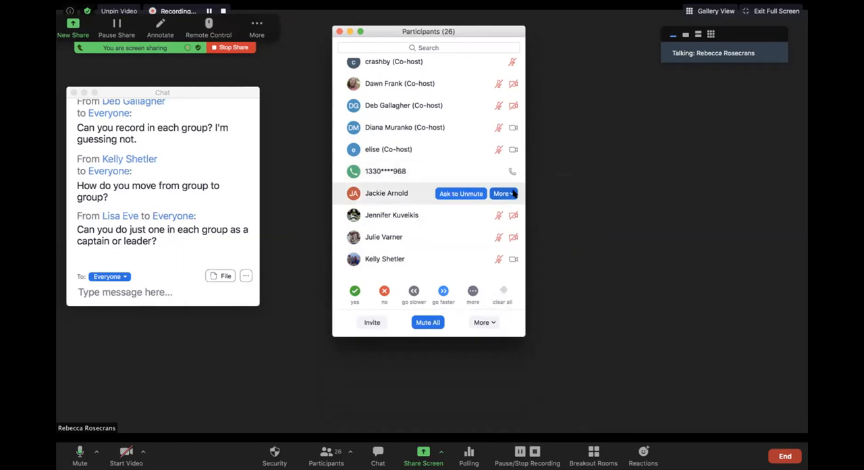
{"action": "left_click", "coordinate": [511, 194]}
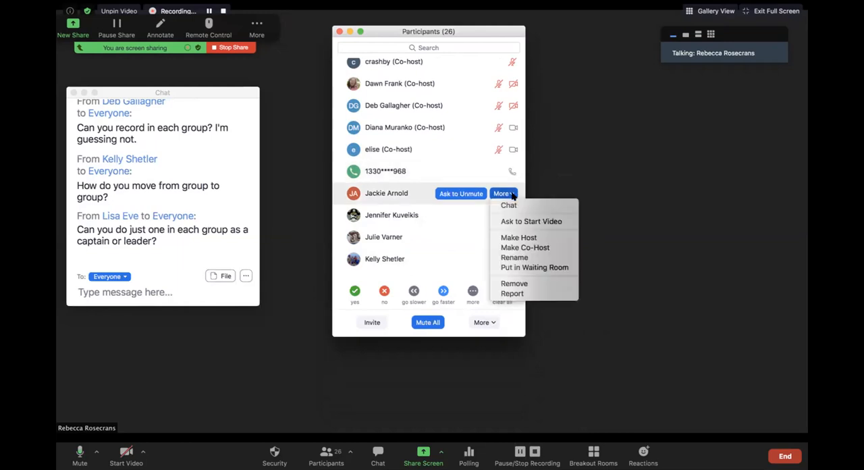
{"action": "left_click", "coordinate": [526, 248]}
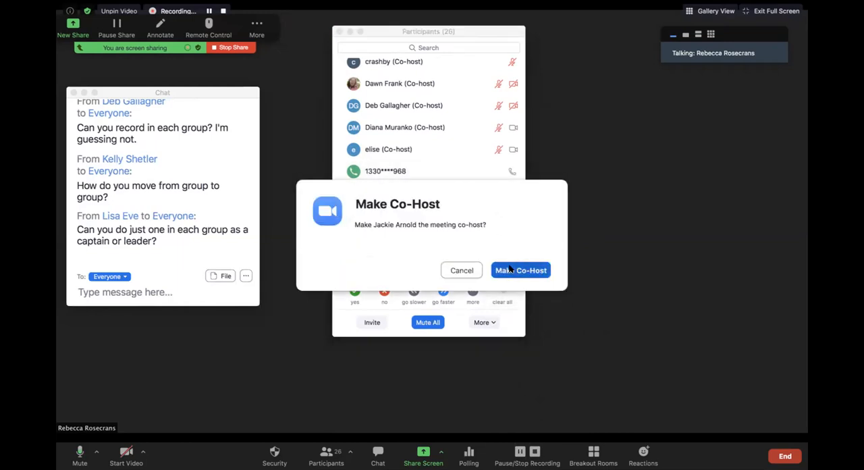
{"action": "left_click", "coordinate": [513, 270]}
Step: Make the two photo-avatar participants listed directly after the JA co-host and phone caller meeting co-hosts
{"action": "left_click", "coordinate": [510, 216]}
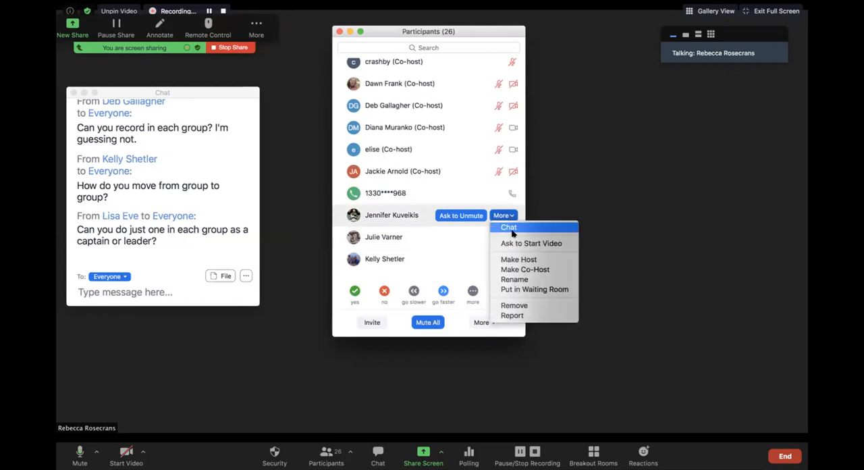
{"action": "left_click", "coordinate": [519, 270]}
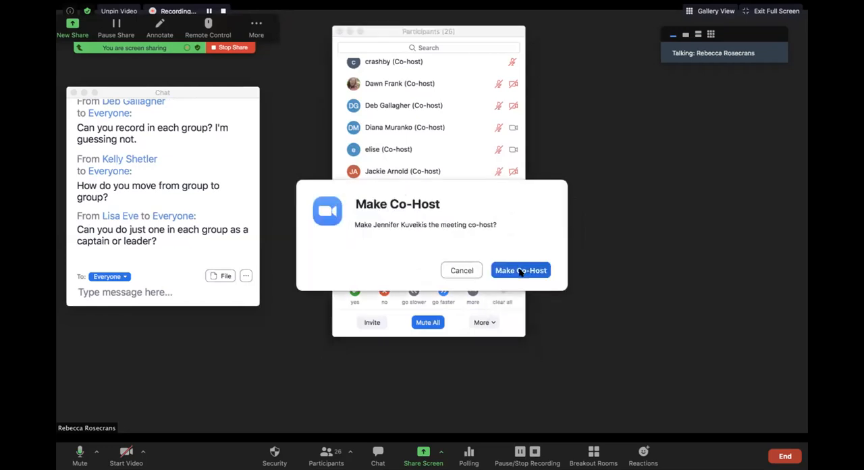
{"action": "left_click", "coordinate": [520, 268]}
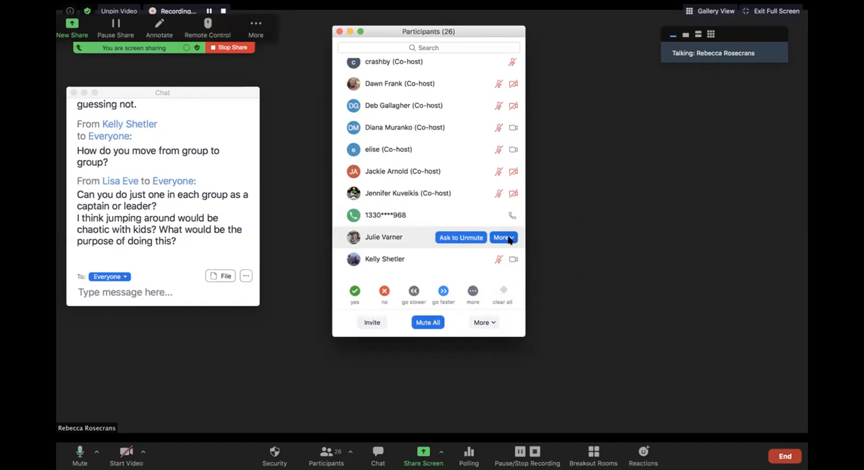
{"action": "left_click", "coordinate": [512, 236]}
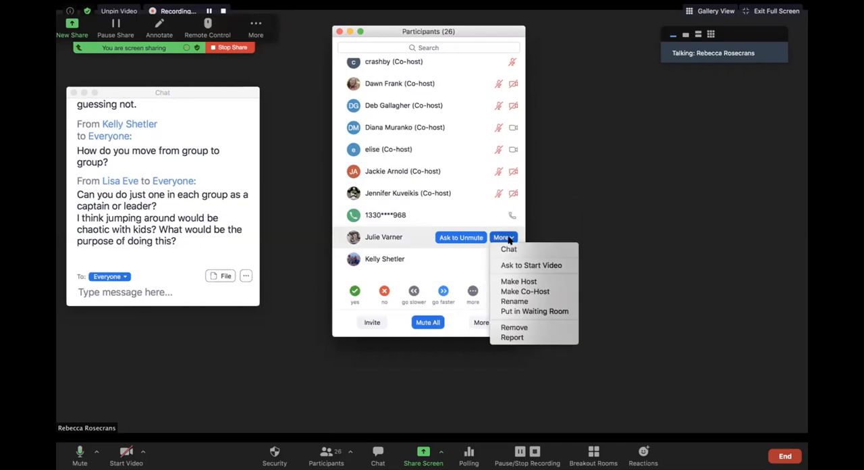
{"action": "left_click", "coordinate": [519, 291]}
{"action": "left_click", "coordinate": [520, 273]}
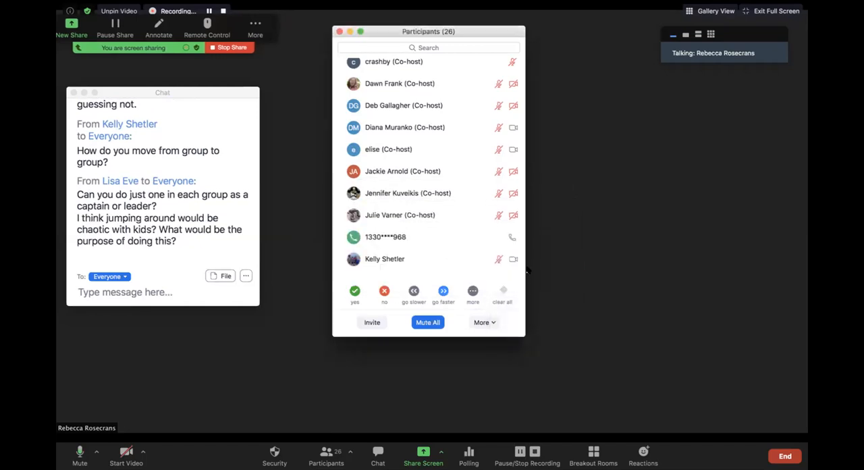
Step: Make the photo-avatar participant directly below the phone caller and the participant with the KC avatar meeting co-hosts
{"action": "mouse_move", "coordinate": [513, 234]}
{"action": "scroll", "coordinate": [505, 243], "scroll_direction": "down", "scroll_amount": 2}
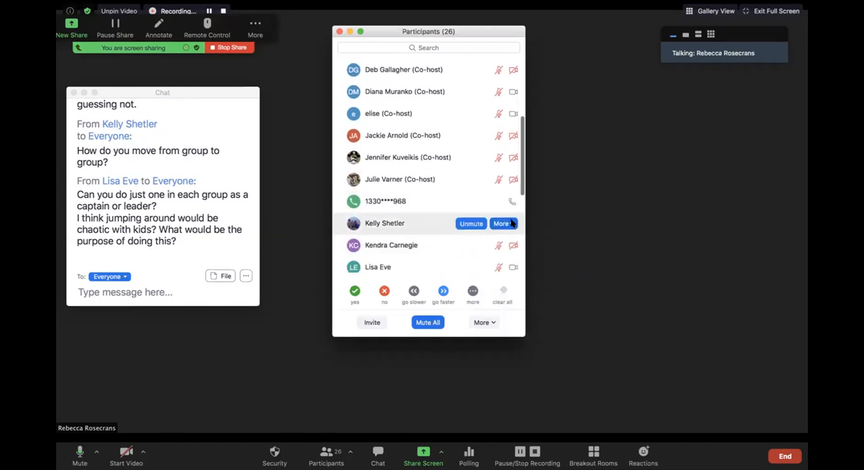
{"action": "left_click", "coordinate": [511, 223]}
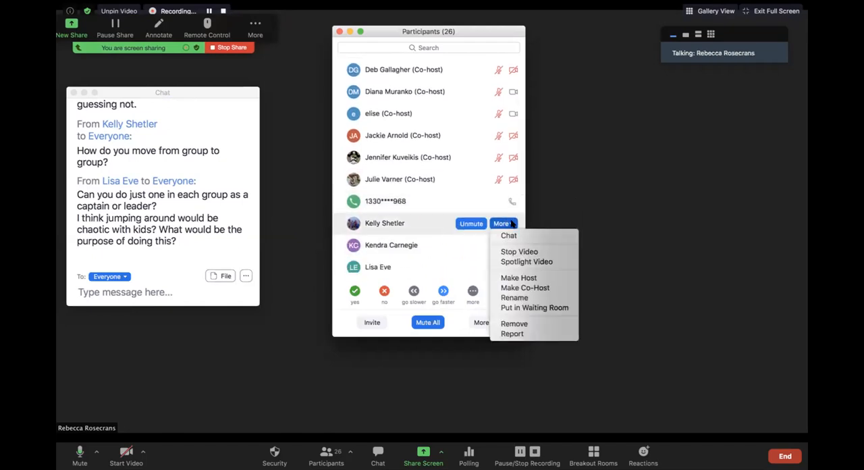
{"action": "left_click", "coordinate": [520, 289]}
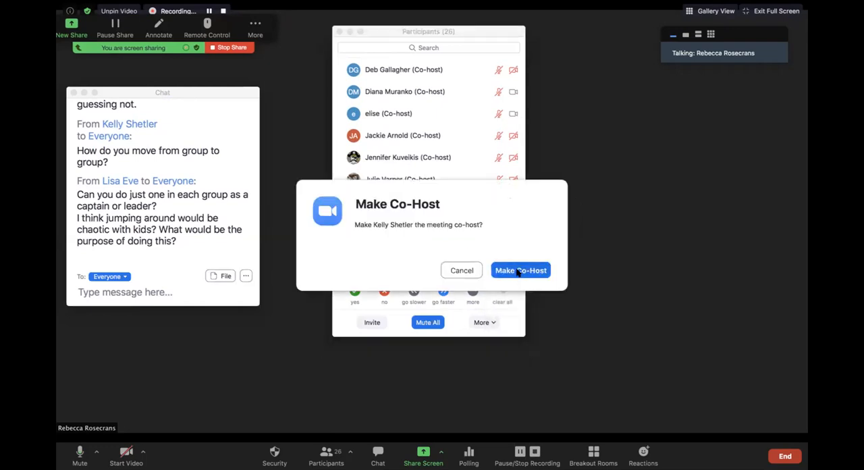
{"action": "left_click", "coordinate": [521, 270]}
{"action": "left_click", "coordinate": [512, 246]}
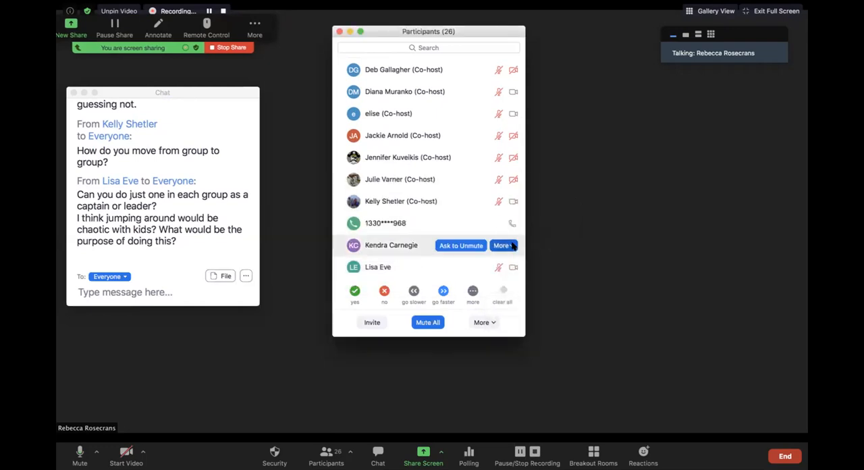
{"action": "left_click", "coordinate": [528, 301]}
{"action": "left_click", "coordinate": [517, 268]}
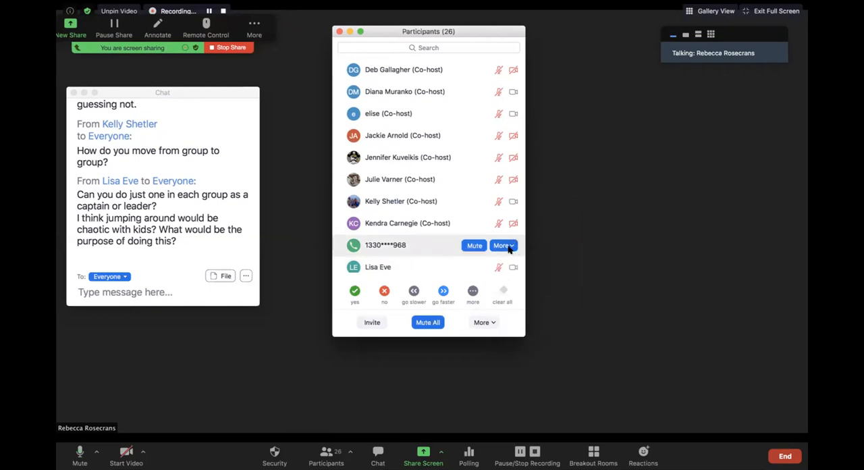
Step: Make the participants with the LE and ML avatars meeting co-hosts
{"action": "scroll", "coordinate": [508, 264], "scroll_direction": "down", "scroll_amount": 1}
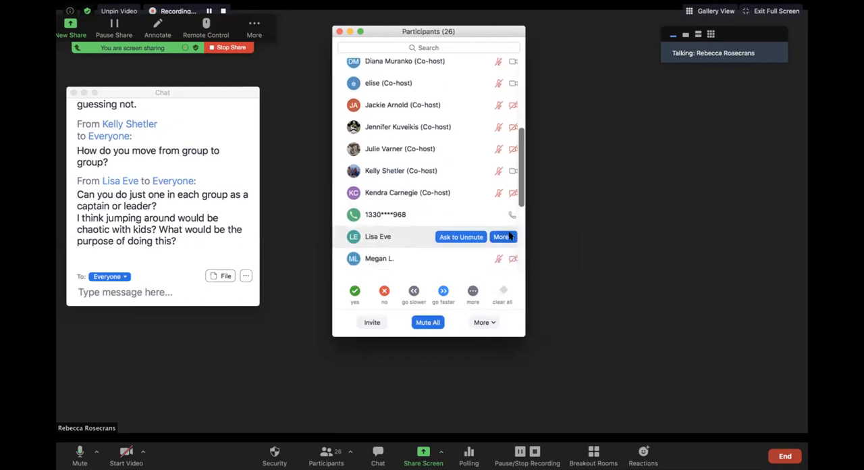
{"action": "left_click", "coordinate": [511, 237]}
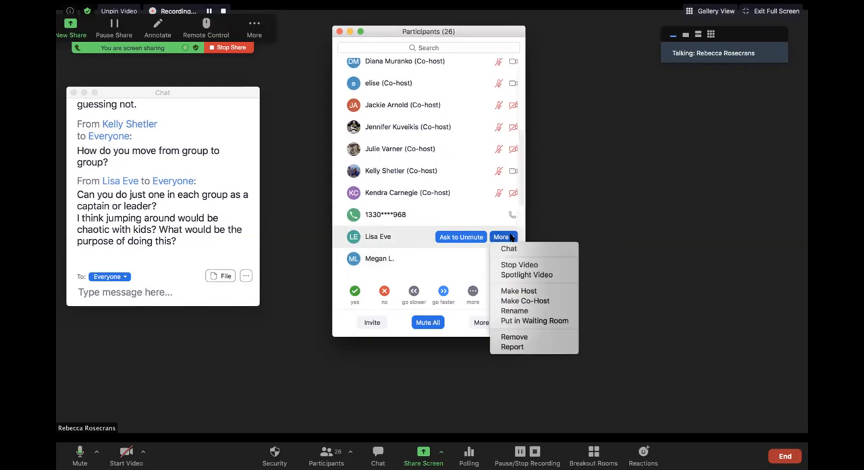
{"action": "left_click", "coordinate": [530, 300]}
{"action": "left_click", "coordinate": [524, 277]}
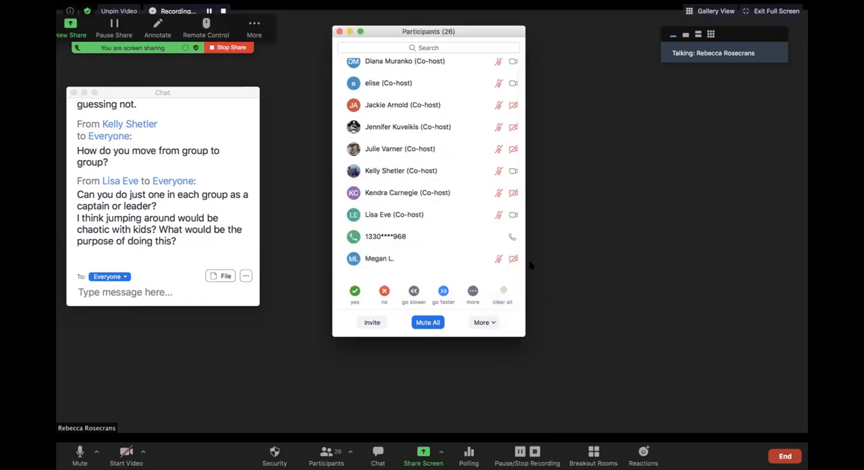
{"action": "left_click", "coordinate": [511, 259]}
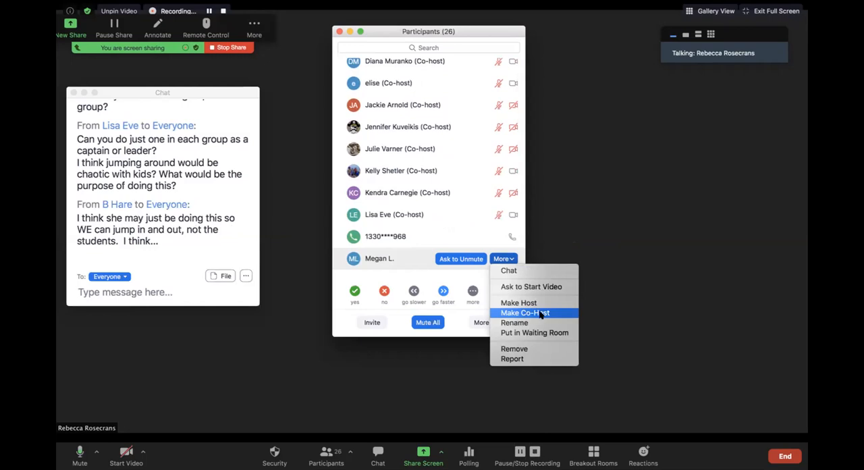
{"action": "left_click", "coordinate": [543, 314]}
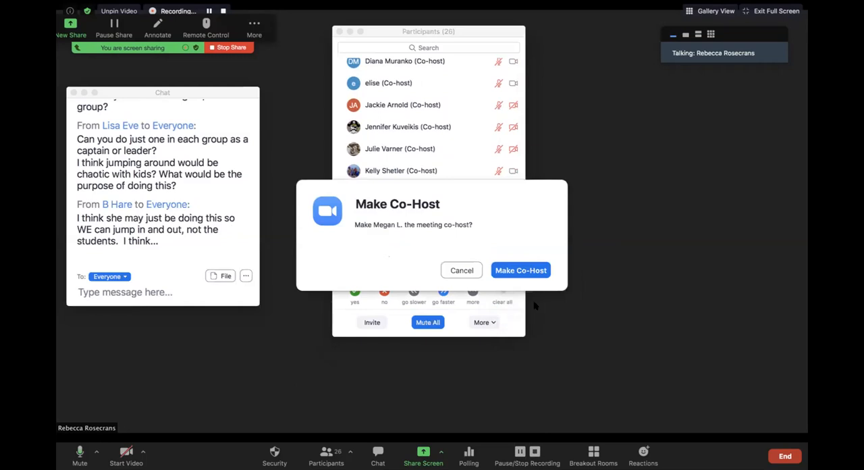
{"action": "left_click", "coordinate": [520, 271]}
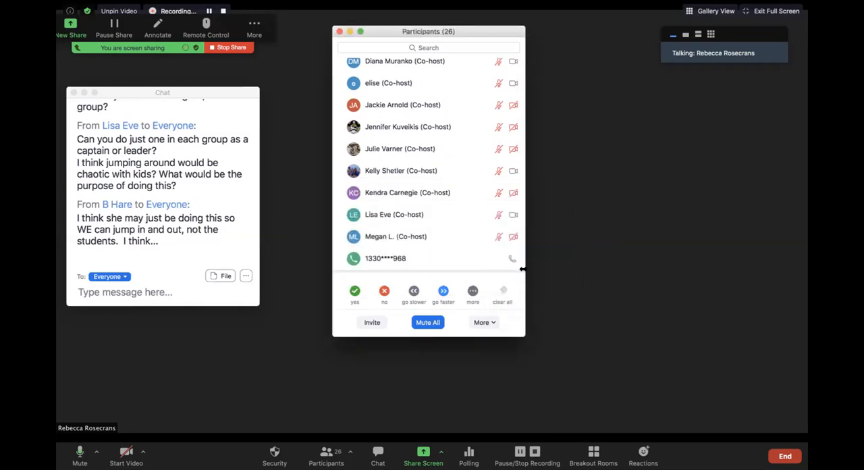
Step: Make the participant with the MM avatar a co-host and address the chat privately to the participant with the NJ avatar
{"action": "scroll", "coordinate": [489, 263], "scroll_direction": "down", "scroll_amount": 2}
{"action": "scroll", "coordinate": [489, 265], "scroll_direction": "down", "scroll_amount": 2}
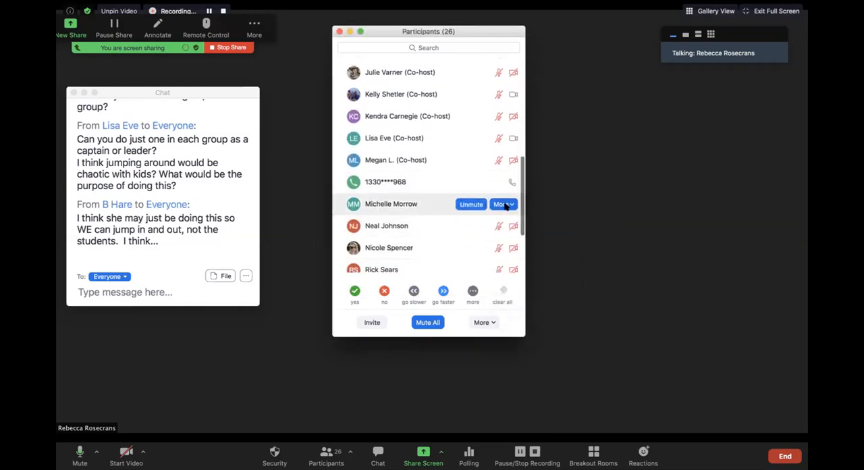
{"action": "left_click", "coordinate": [504, 204]}
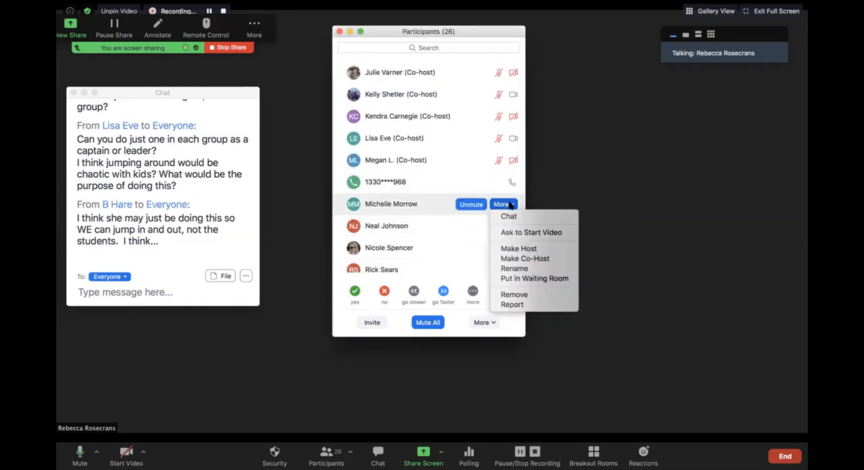
{"action": "left_click", "coordinate": [525, 259]}
{"action": "left_click", "coordinate": [521, 270]}
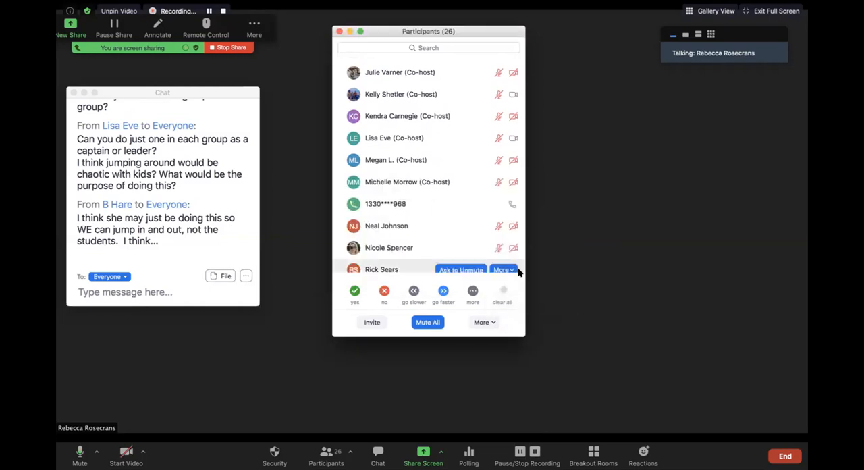
{"action": "double_click", "coordinate": [444, 225]}
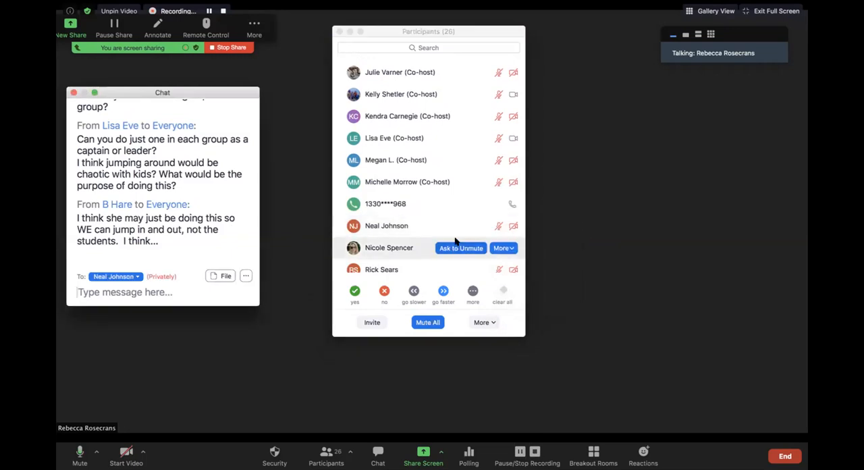
Step: Make the participant with the VZ avatar and the photo-avatar participant directly above SS meeting co-hosts
{"action": "scroll", "coordinate": [456, 244], "scroll_direction": "down", "scroll_amount": 5}
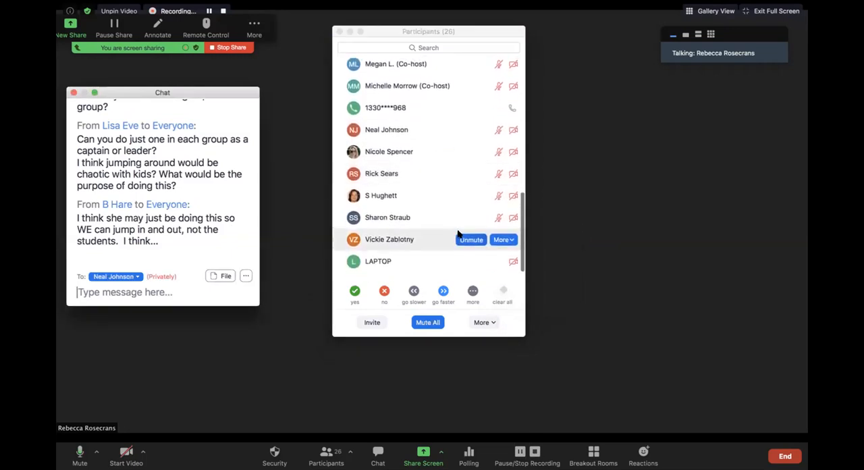
{"action": "left_click", "coordinate": [502, 237]}
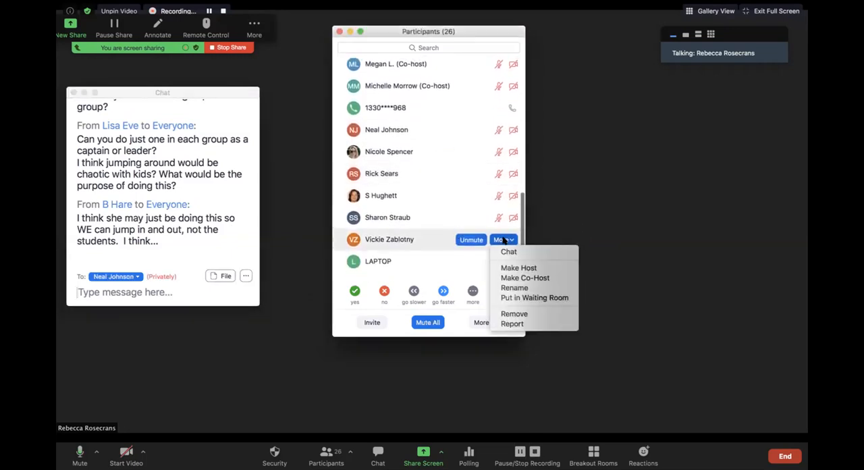
{"action": "left_click", "coordinate": [511, 278]}
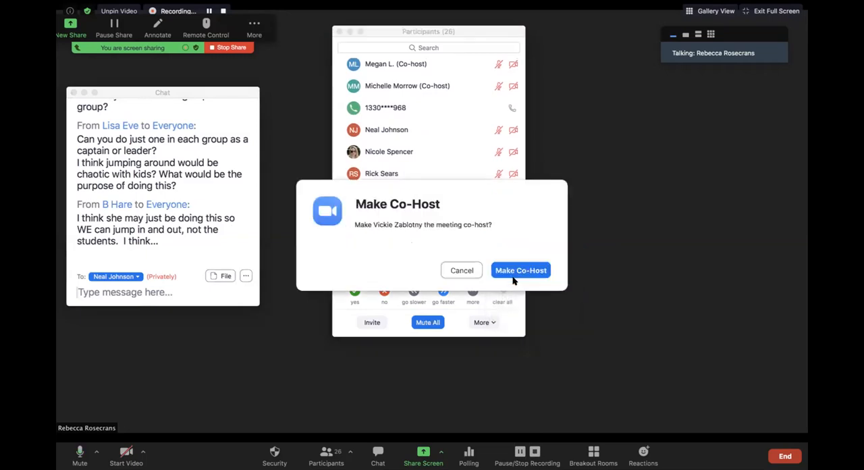
{"action": "left_click", "coordinate": [517, 270]}
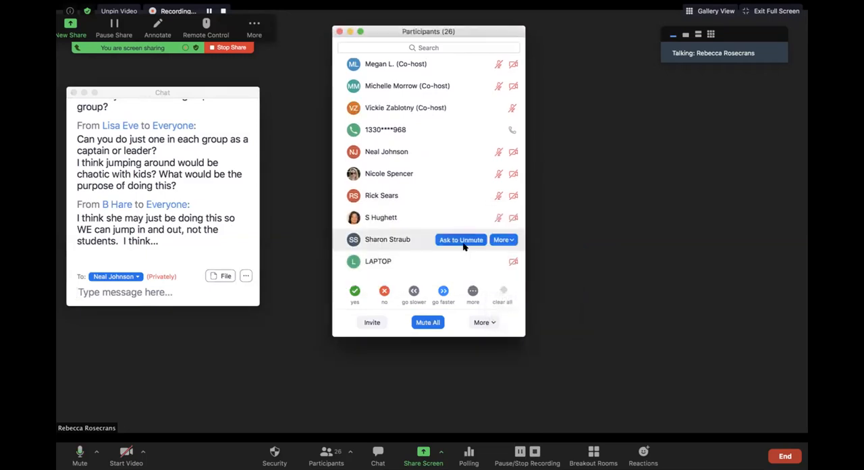
{"action": "left_click", "coordinate": [505, 217]}
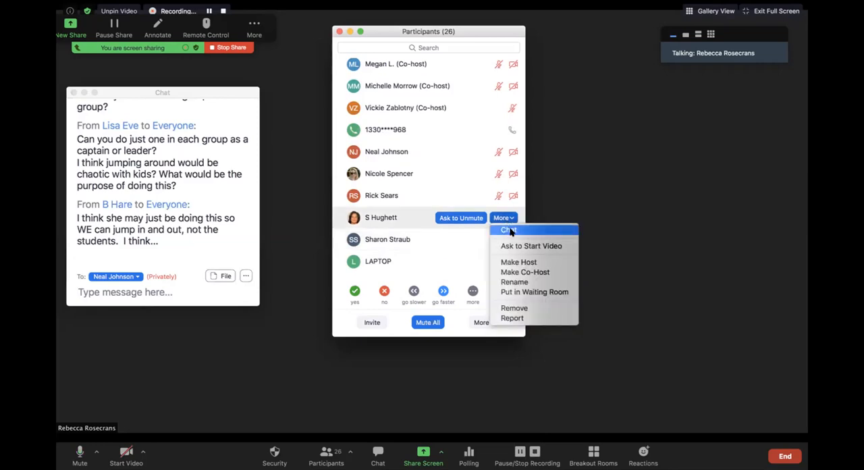
{"action": "left_click", "coordinate": [519, 272]}
{"action": "left_click", "coordinate": [519, 270]}
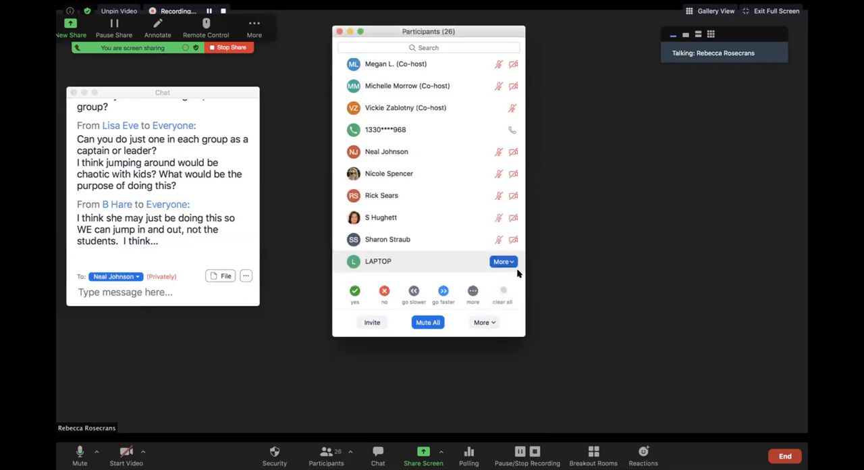
Step: Make the participant with the NJ avatar and the photo-avatar participant listed directly after them meeting co-hosts
{"action": "left_click", "coordinate": [502, 174]}
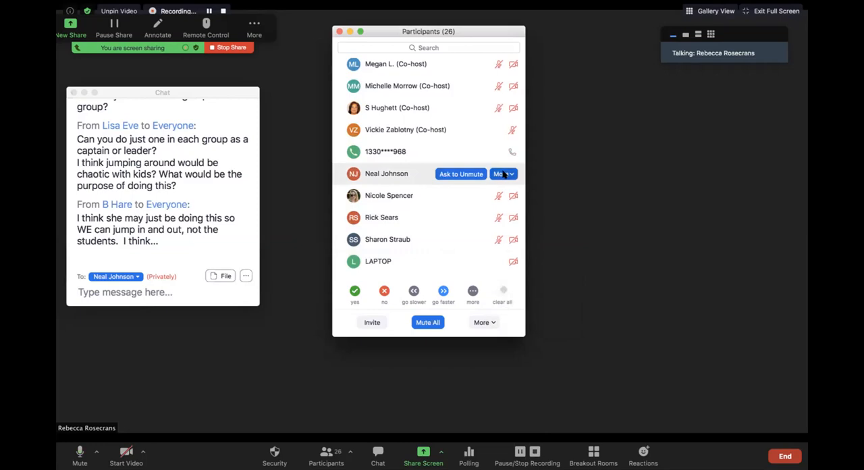
{"action": "left_click", "coordinate": [515, 230]}
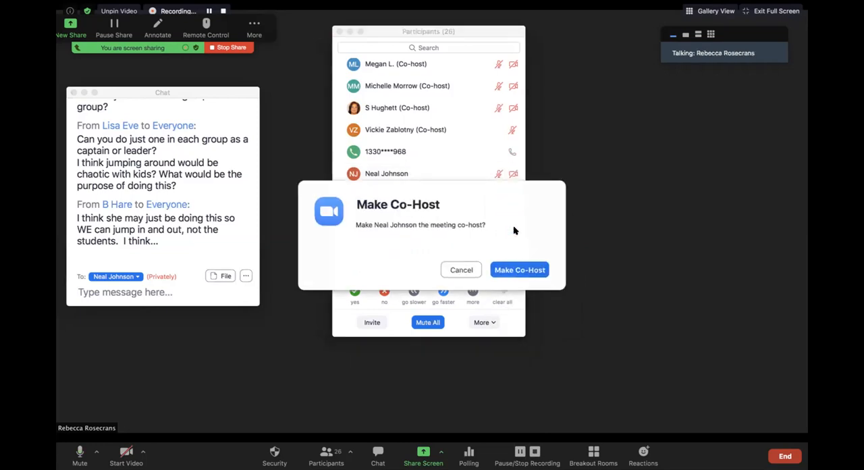
{"action": "left_click", "coordinate": [503, 270]}
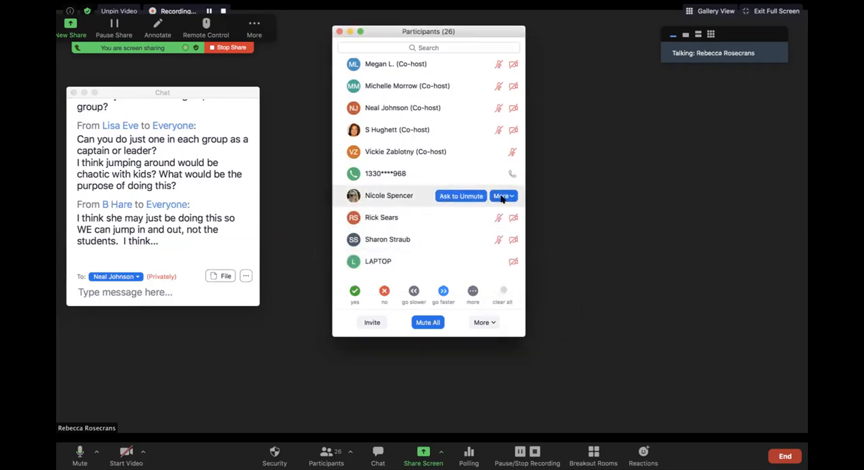
{"action": "left_click", "coordinate": [503, 195]}
{"action": "left_click", "coordinate": [521, 253]}
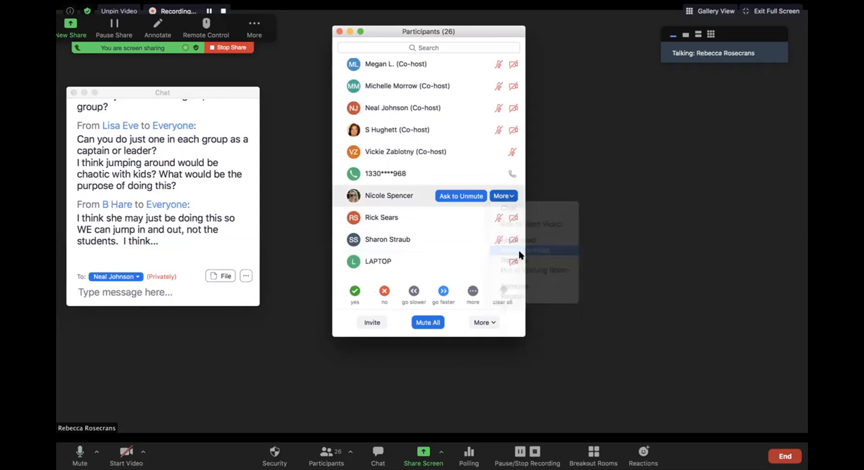
{"action": "left_click", "coordinate": [518, 270]}
Step: Make the participants with the RS and SS avatars meeting co-hosts
{"action": "left_click", "coordinate": [504, 217]}
{"action": "left_click", "coordinate": [514, 272]}
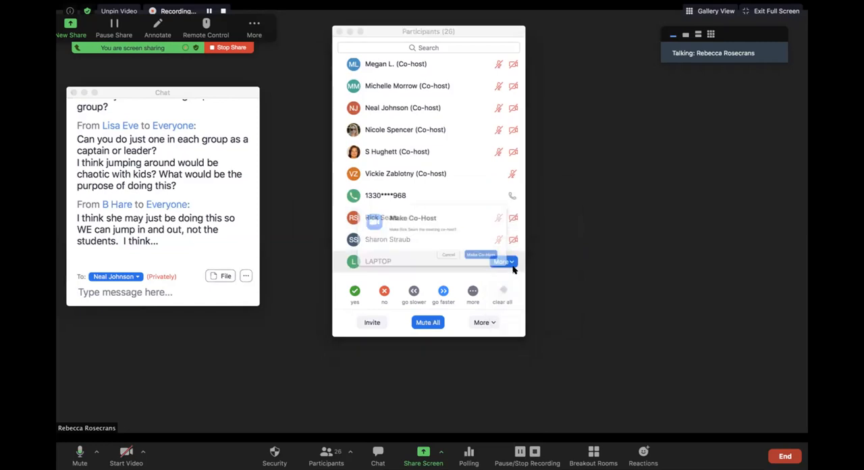
{"action": "left_click", "coordinate": [518, 270]}
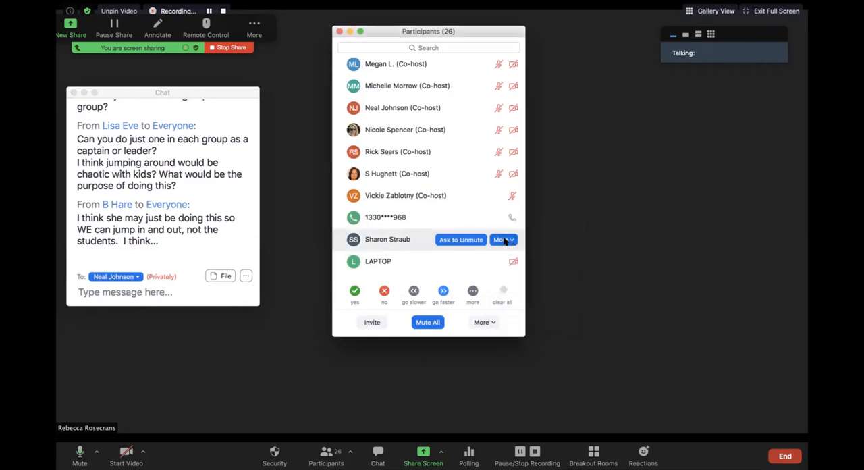
{"action": "left_click", "coordinate": [504, 242]}
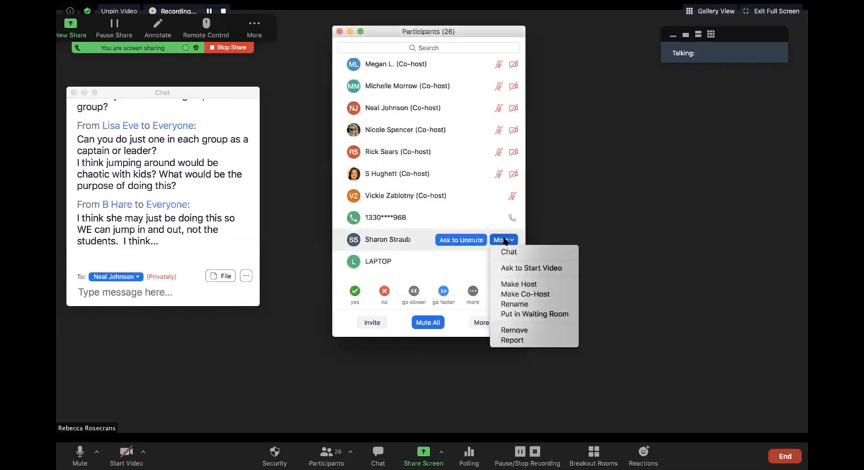
{"action": "left_click", "coordinate": [515, 293]}
{"action": "left_click", "coordinate": [515, 272]}
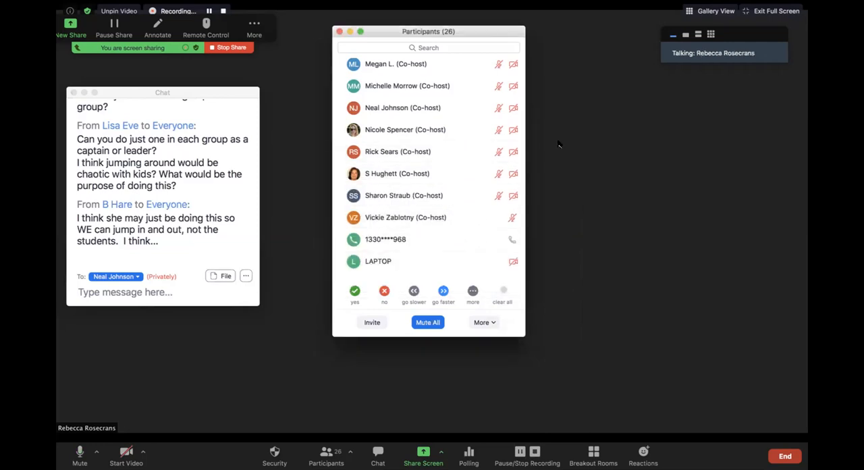
Step: Review the meeting security options and look back over the Participants list up to the host
{"action": "left_click", "coordinate": [275, 453]}
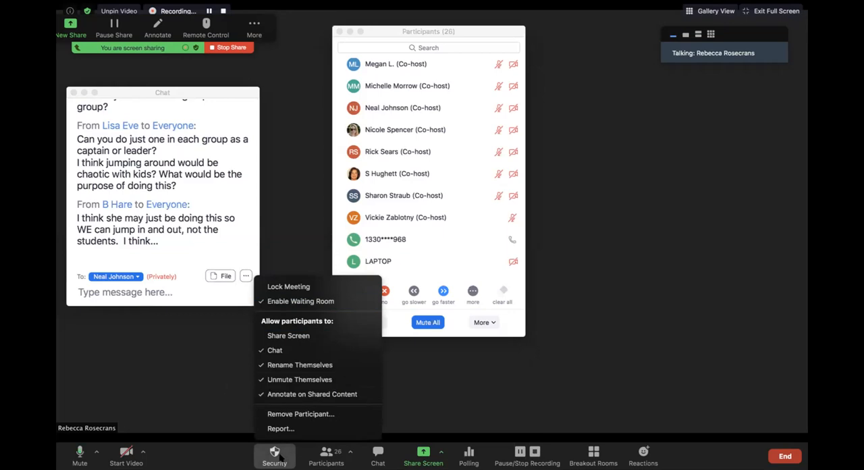
{"action": "left_click", "coordinate": [242, 407]}
{"action": "mouse_move", "coordinate": [452, 225]}
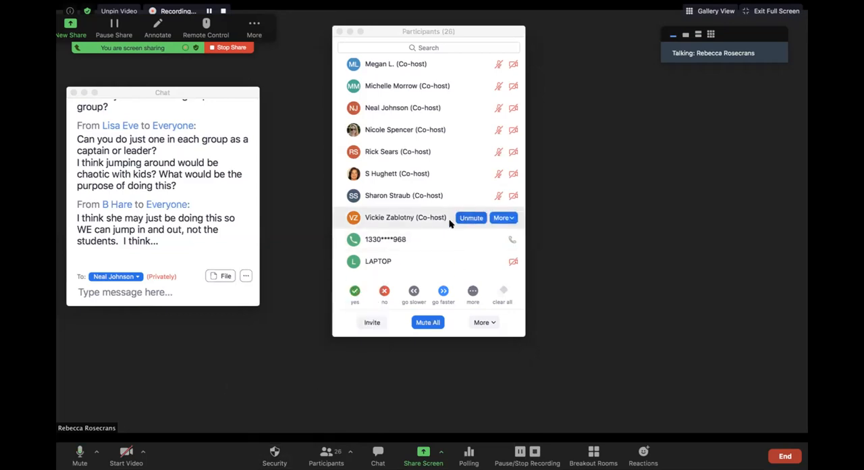
{"action": "scroll", "coordinate": [450, 224], "scroll_direction": "up", "scroll_amount": 10}
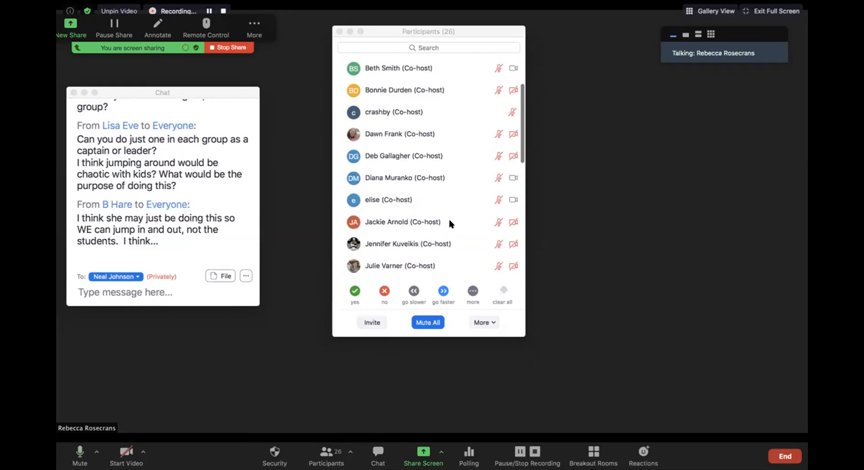
{"action": "scroll", "coordinate": [451, 223], "scroll_direction": "up", "scroll_amount": 3}
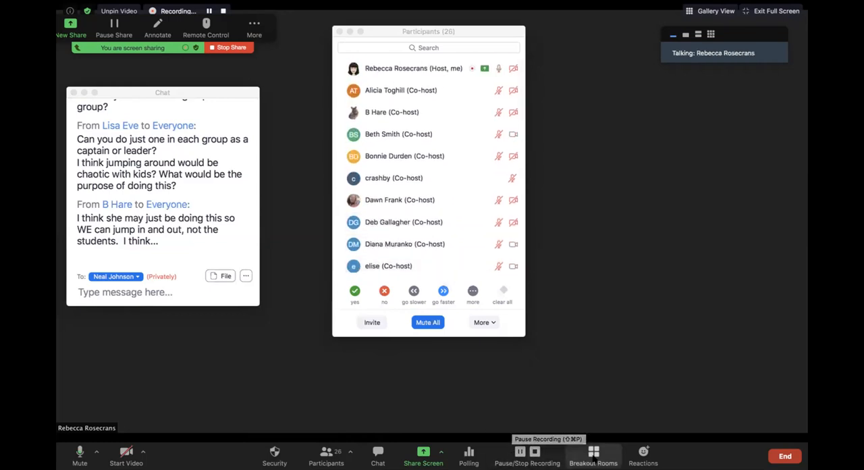
Step: Open the breakout room assignments and look through the group chat questions and the participants assigned to Breakout Rooms 1 to 4
{"action": "left_click", "coordinate": [593, 453]}
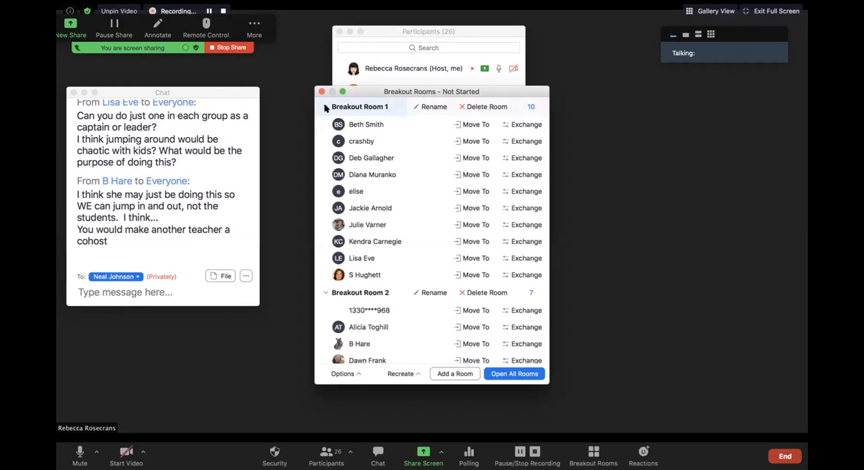
{"action": "scroll", "coordinate": [193, 158], "scroll_direction": "up", "scroll_amount": 1}
{"action": "scroll", "coordinate": [193, 159], "scroll_direction": "up", "scroll_amount": 6}
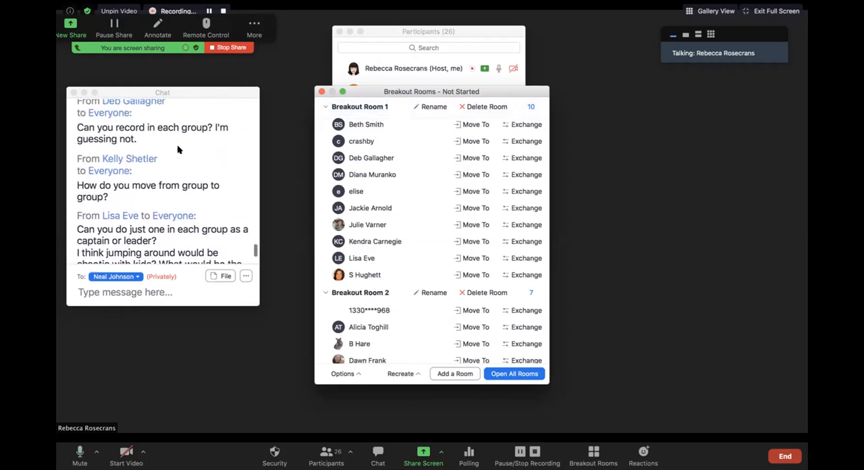
{"action": "scroll", "coordinate": [177, 144], "scroll_direction": "up", "scroll_amount": 2}
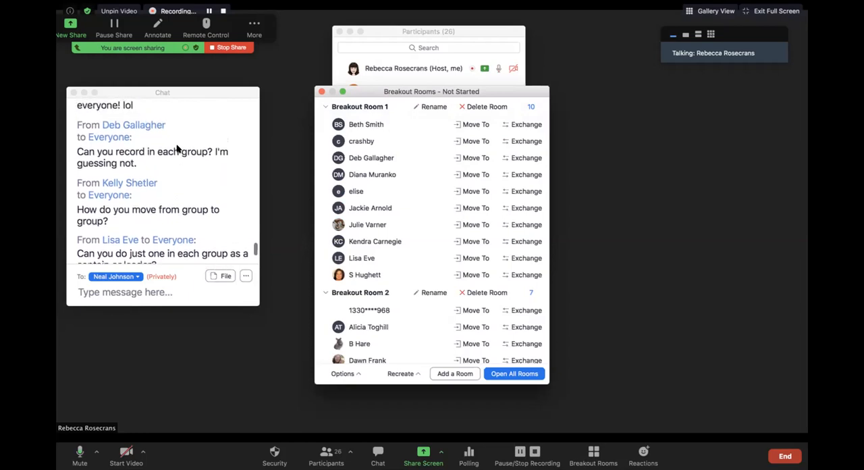
{"action": "scroll", "coordinate": [178, 148], "scroll_direction": "down", "scroll_amount": 6}
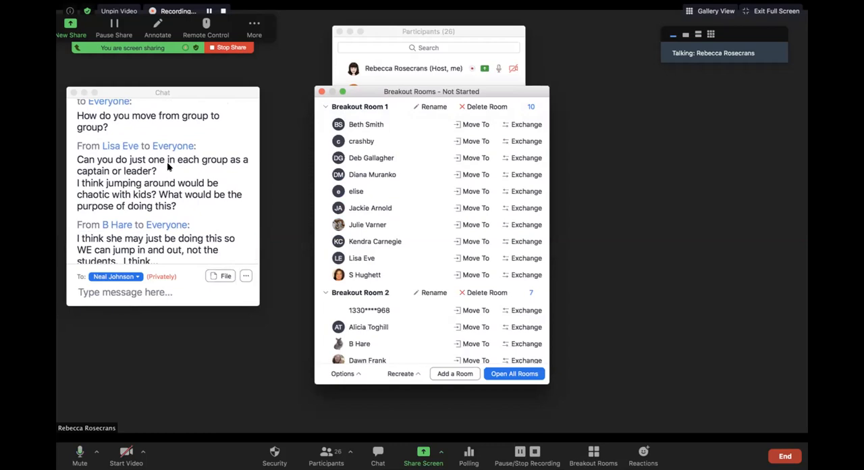
{"action": "scroll", "coordinate": [165, 162], "scroll_direction": "down", "scroll_amount": 3}
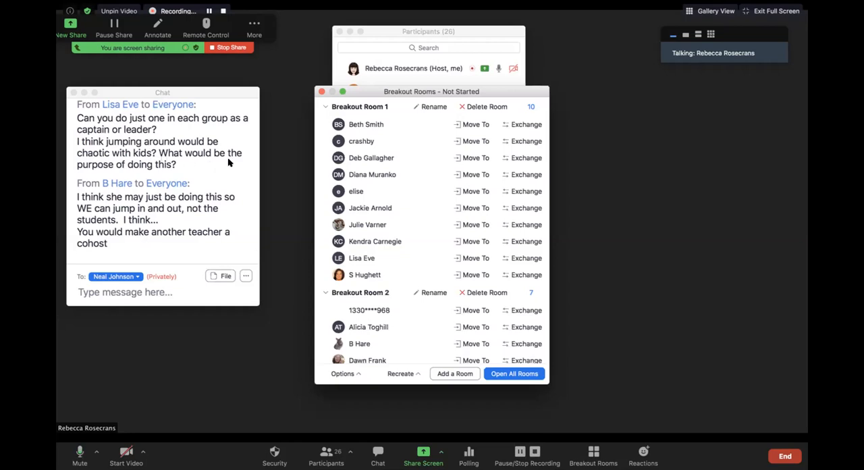
{"action": "scroll", "coordinate": [196, 173], "scroll_direction": "down", "scroll_amount": 1}
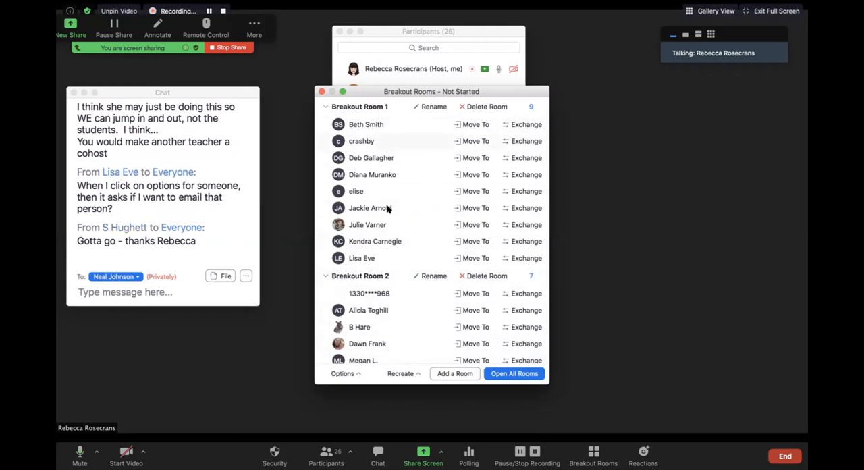
{"action": "scroll", "coordinate": [388, 274], "scroll_direction": "down", "scroll_amount": 1}
{"action": "scroll", "coordinate": [386, 272], "scroll_direction": "down", "scroll_amount": 10}
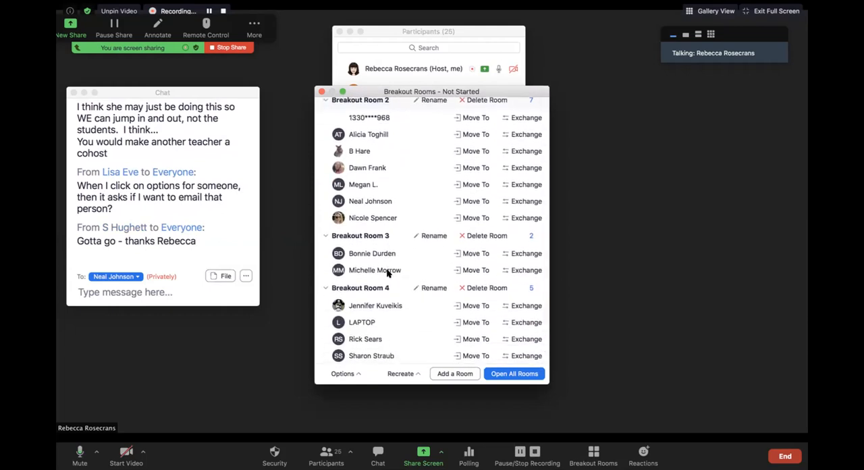
Step: Set the breakout rooms to close automatically after 2 minutes
{"action": "scroll", "coordinate": [416, 268], "scroll_direction": "down", "scroll_amount": 1}
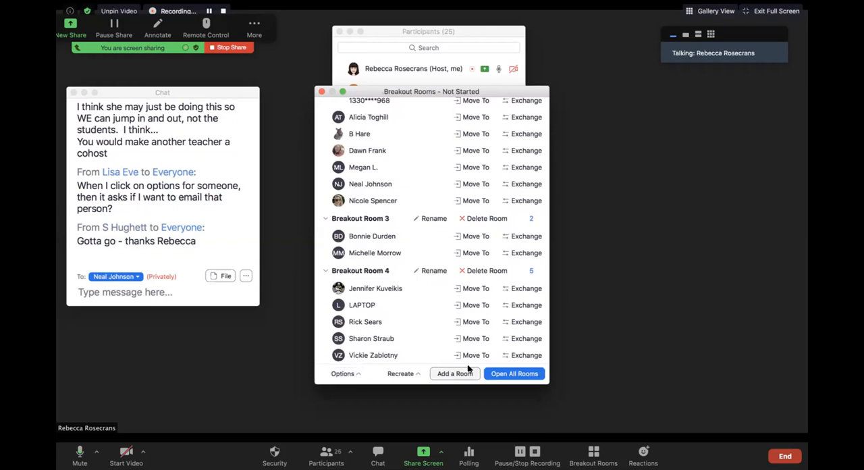
{"action": "left_click", "coordinate": [358, 375]}
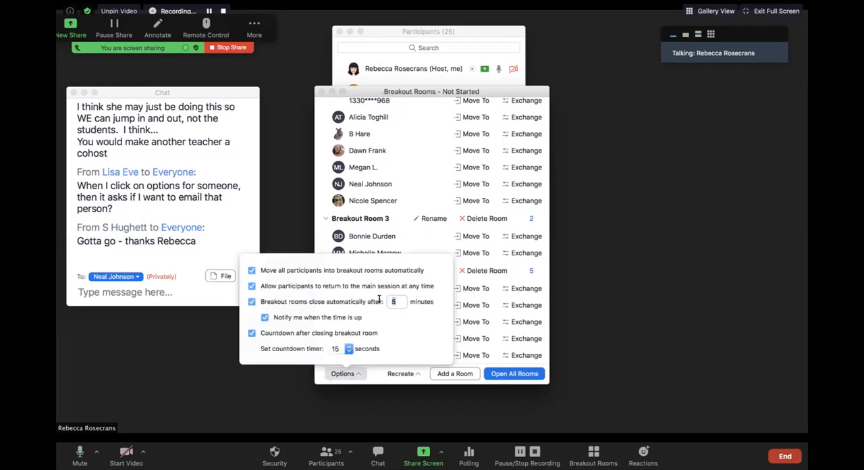
{"action": "type", "text": "2"}
{"action": "left_click", "coordinate": [318, 373]}
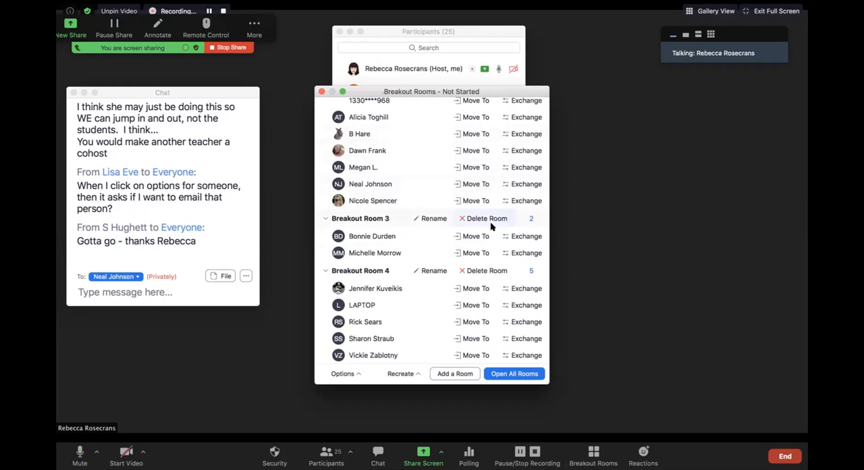
Step: Look through the participants assigned to Breakout Rooms 1 and 2 and read the group chat replies about the missing breakout room button
{"action": "scroll", "coordinate": [489, 166], "scroll_direction": "up", "scroll_amount": 8}
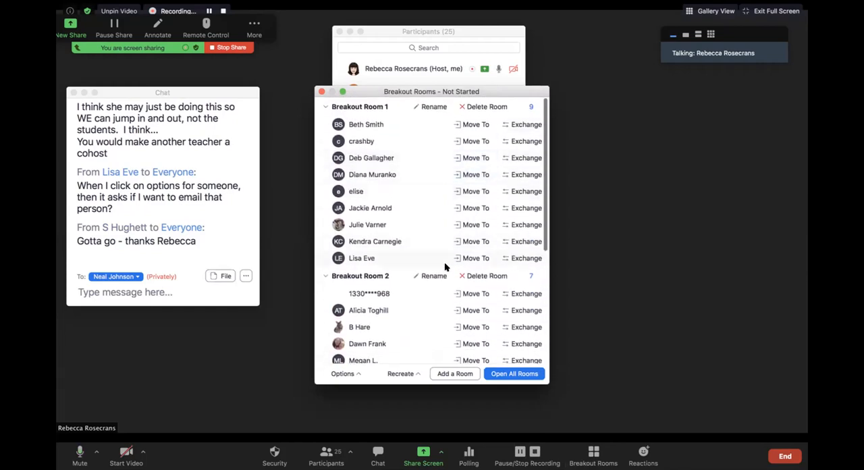
{"action": "scroll", "coordinate": [431, 264], "scroll_direction": "down", "scroll_amount": 2}
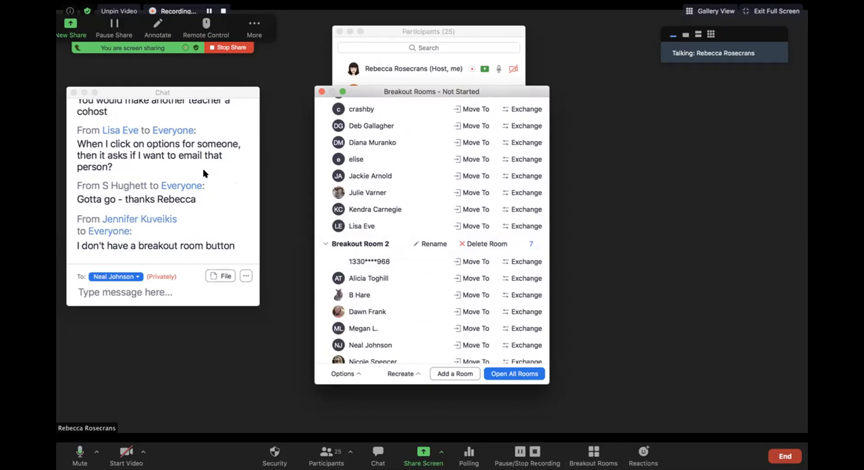
{"action": "scroll", "coordinate": [202, 173], "scroll_direction": "up", "scroll_amount": 2}
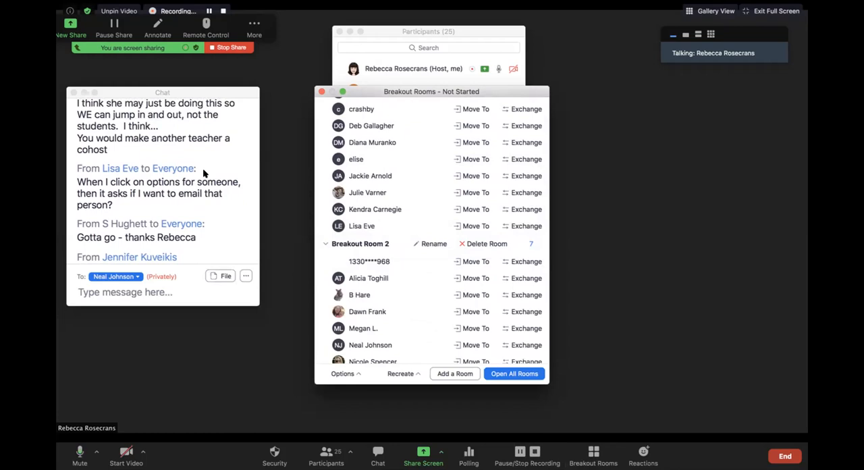
{"action": "scroll", "coordinate": [203, 174], "scroll_direction": "down", "scroll_amount": 2}
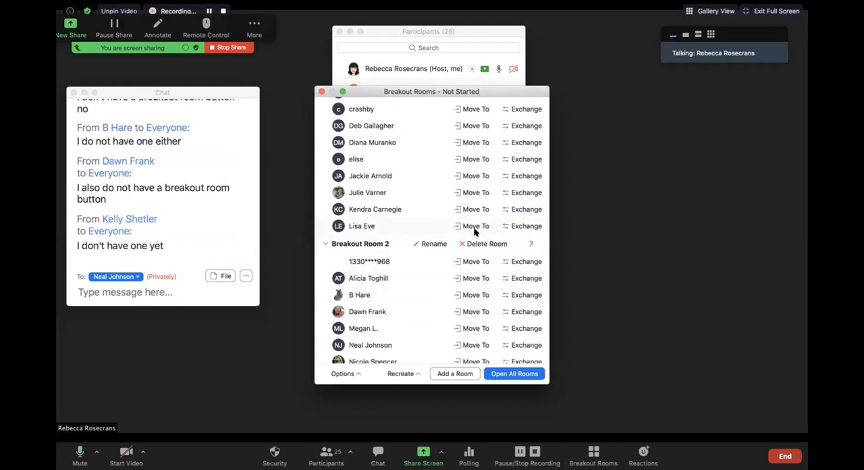
{"action": "scroll", "coordinate": [480, 229], "scroll_direction": "up", "scroll_amount": 3}
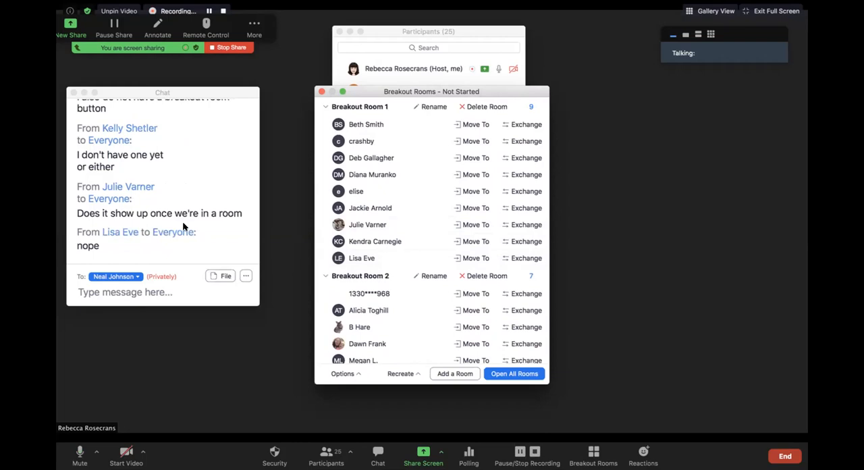
{"action": "scroll", "coordinate": [167, 227], "scroll_direction": "down", "scroll_amount": 1}
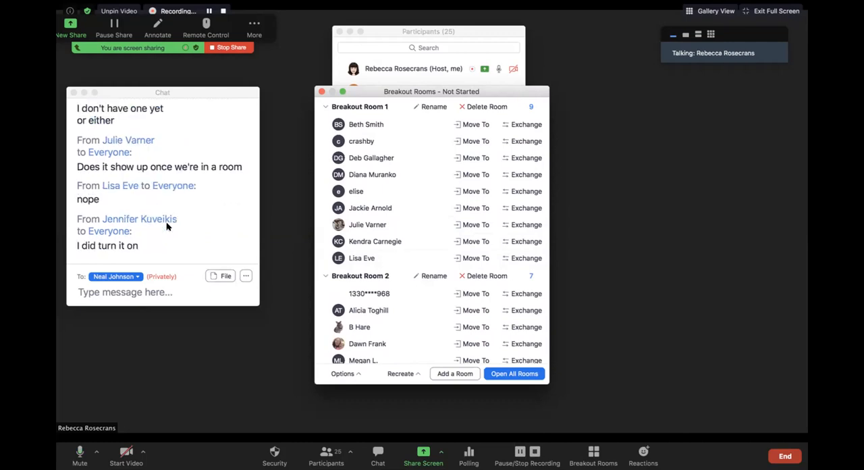
{"action": "scroll", "coordinate": [167, 226], "scroll_direction": "down", "scroll_amount": 1}
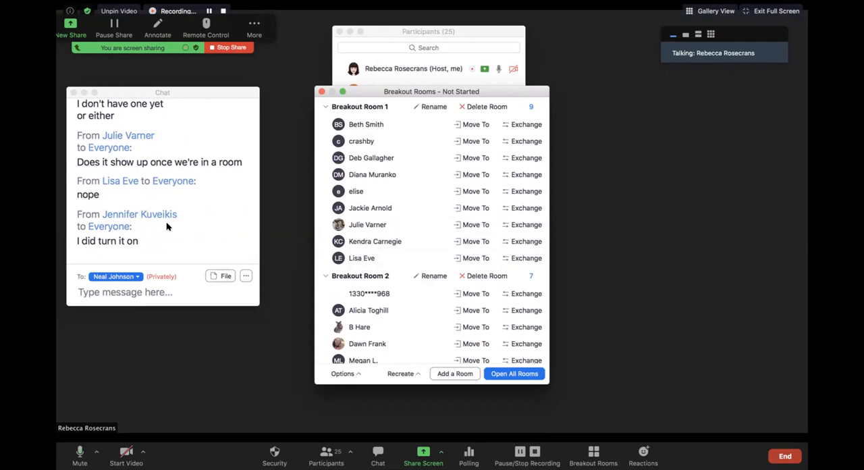
Step: Move the breakout room assignments window clear of the Participants list so both can be viewed side by side
{"action": "left_click_drag", "start_coordinate": [385, 88], "coordinate": [623, 81]}
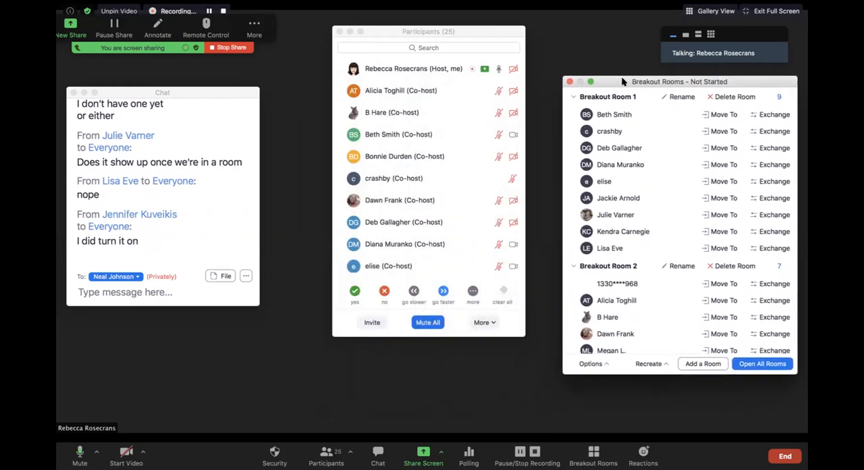
{"action": "mouse_move", "coordinate": [389, 241]}
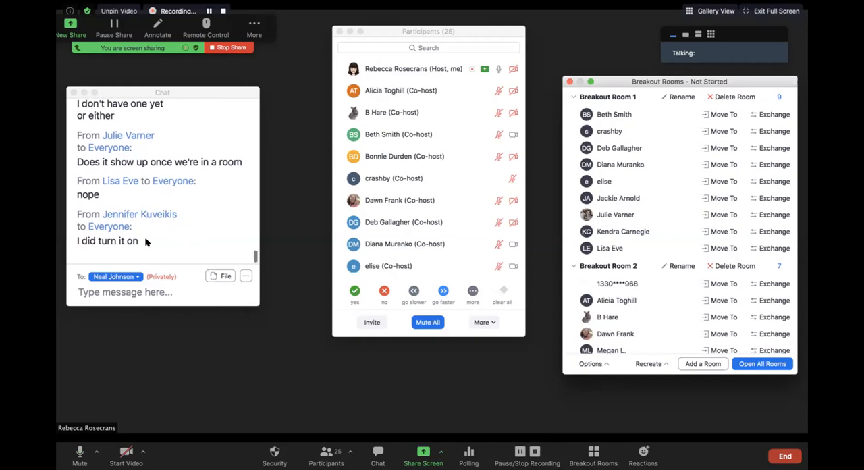
Step: Switch the chat recipient from the private participant to everyone in the meeting
{"action": "left_click", "coordinate": [136, 277]}
{"action": "scroll", "coordinate": [121, 304], "scroll_direction": "up", "scroll_amount": 2}
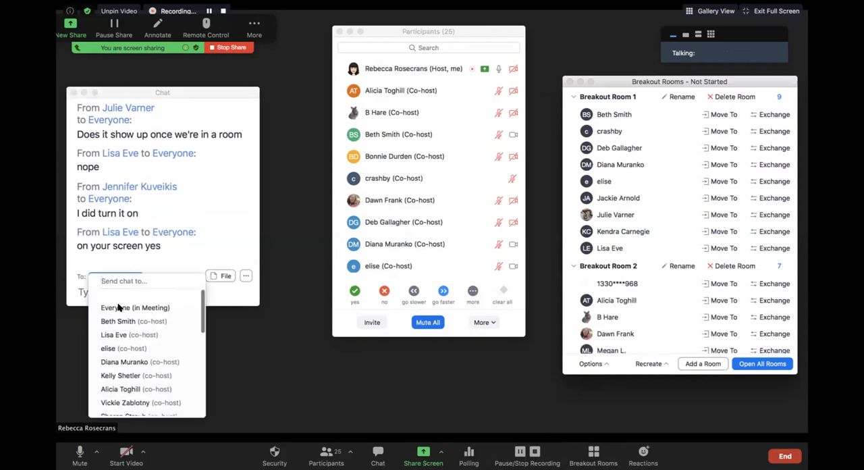
{"action": "left_click", "coordinate": [110, 295]}
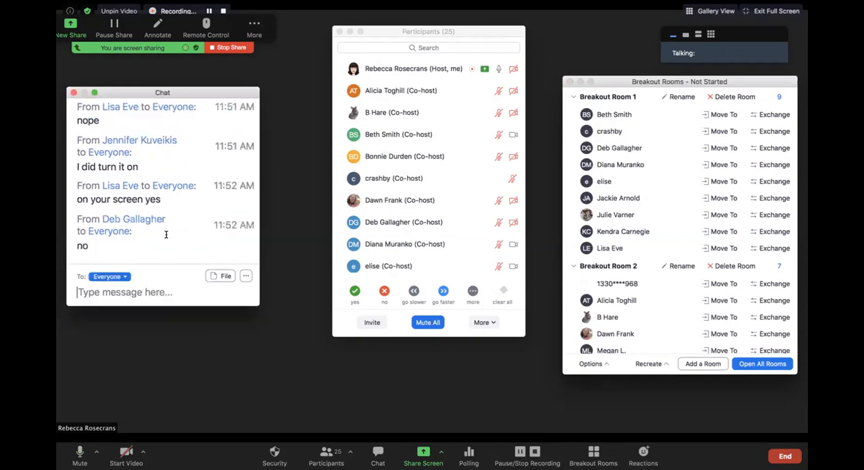
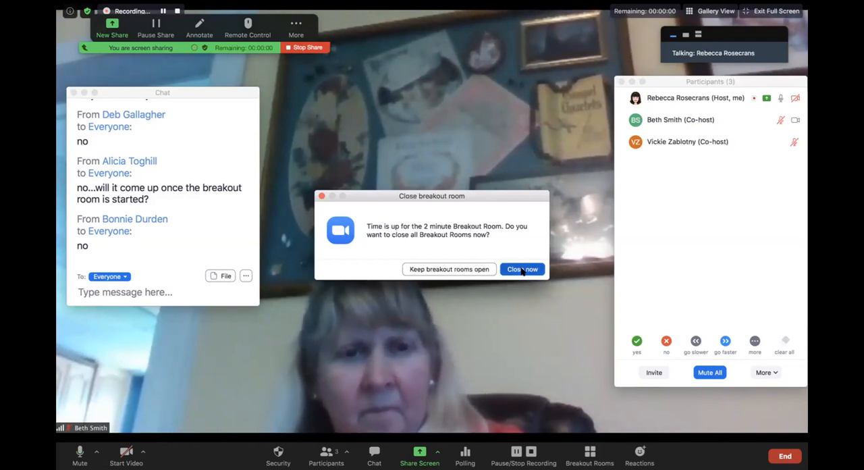
Step: Close all breakout rooms at the end of the 2 minutes and look through the participant list and new group chat replies
{"action": "left_click", "coordinate": [522, 270]}
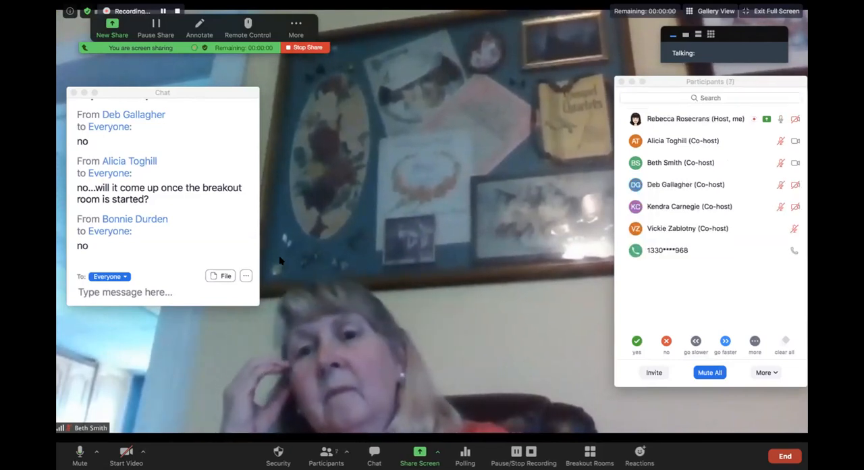
{"action": "scroll", "coordinate": [165, 246], "scroll_direction": "down", "scroll_amount": 1}
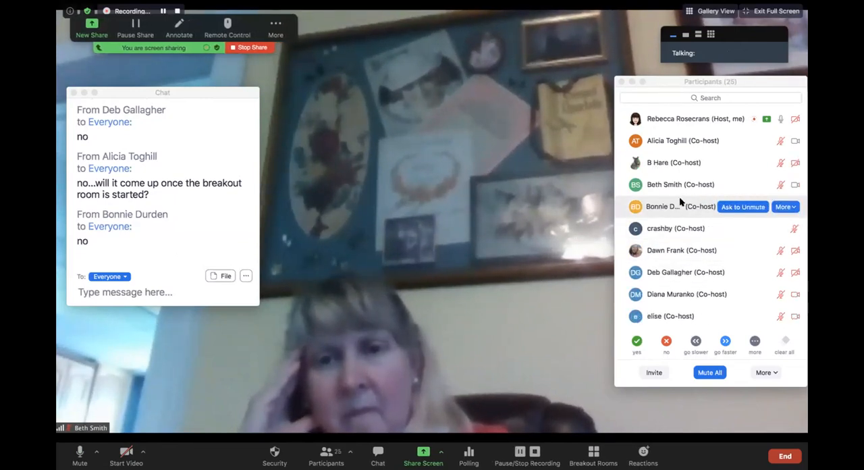
{"action": "scroll", "coordinate": [679, 196], "scroll_direction": "down", "scroll_amount": 5}
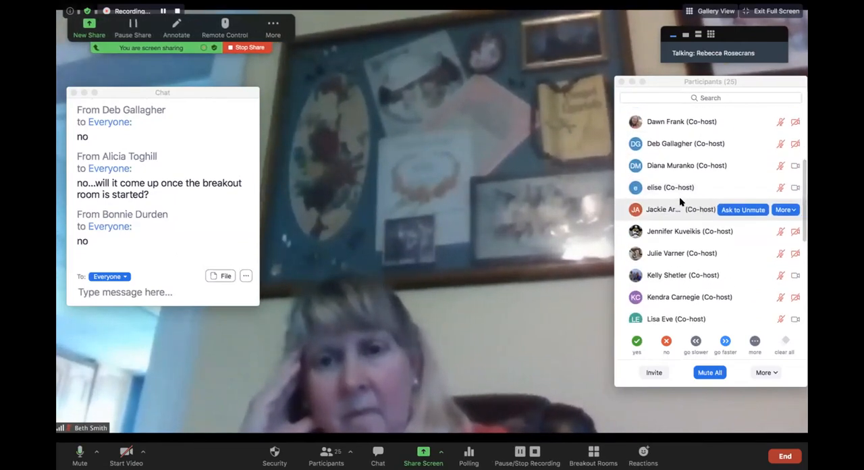
{"action": "scroll", "coordinate": [679, 197], "scroll_direction": "down", "scroll_amount": 4}
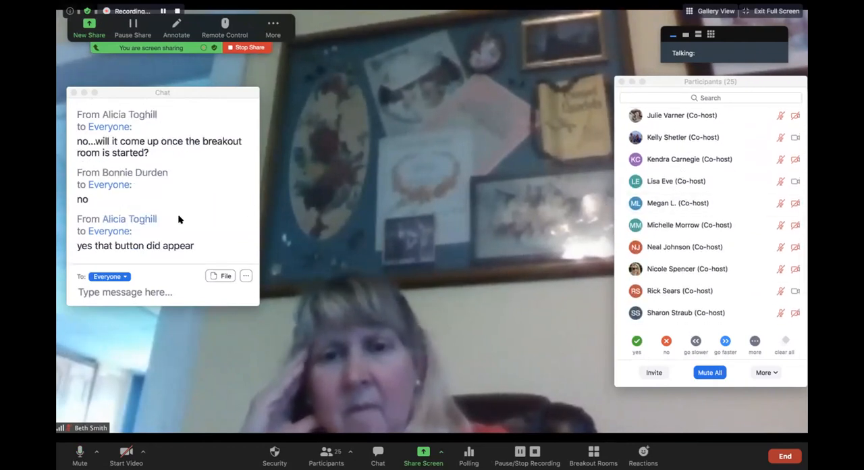
{"action": "scroll", "coordinate": [179, 219], "scroll_direction": "down", "scroll_amount": 1}
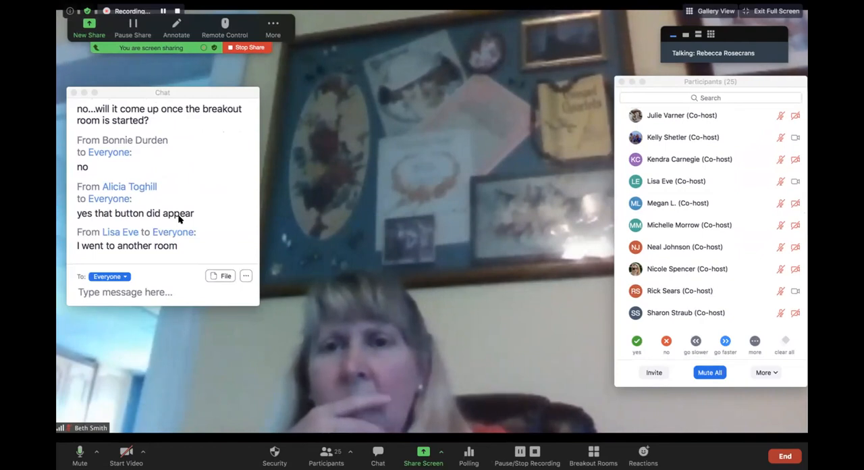
{"action": "scroll", "coordinate": [179, 217], "scroll_direction": "down", "scroll_amount": 1}
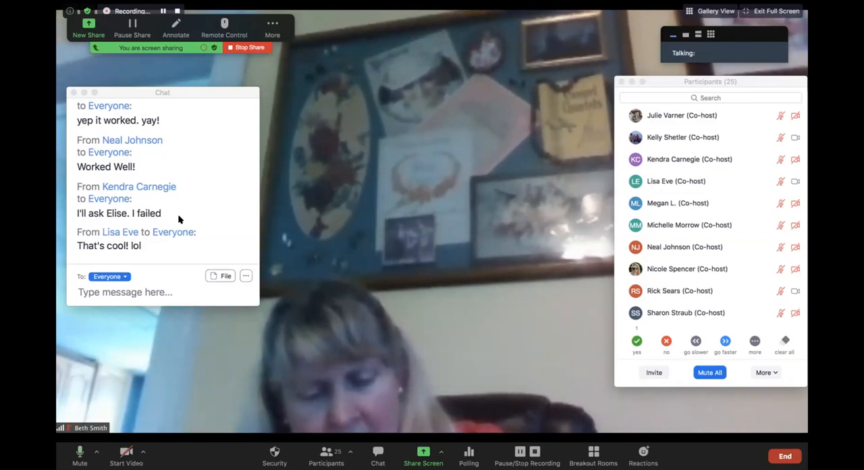
{"action": "scroll", "coordinate": [179, 219], "scroll_direction": "down", "scroll_amount": 1}
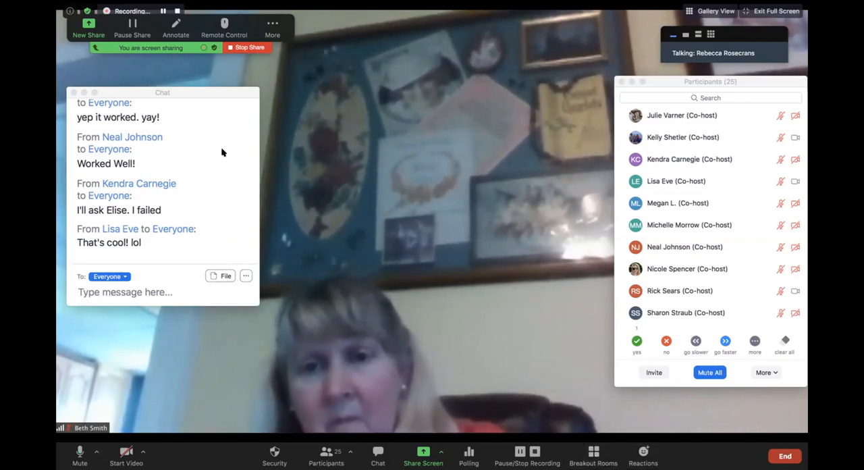
{"action": "mouse_move", "coordinate": [661, 206]}
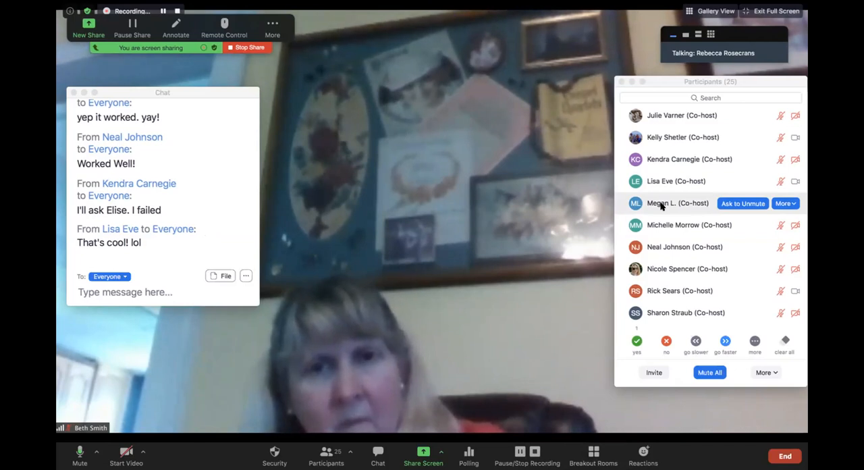
Step: Open all the breakout rooms again and collapse the participant lists of Breakout Rooms 1 to 4
{"action": "left_click", "coordinate": [589, 457]}
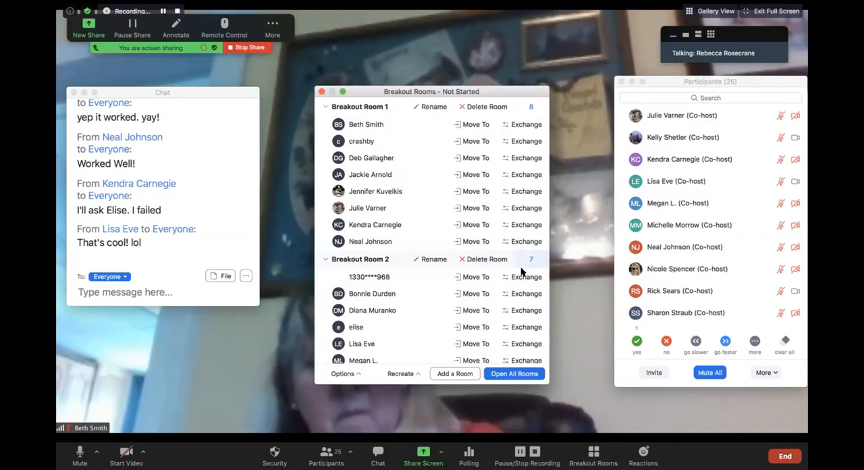
{"action": "left_click", "coordinate": [512, 373]}
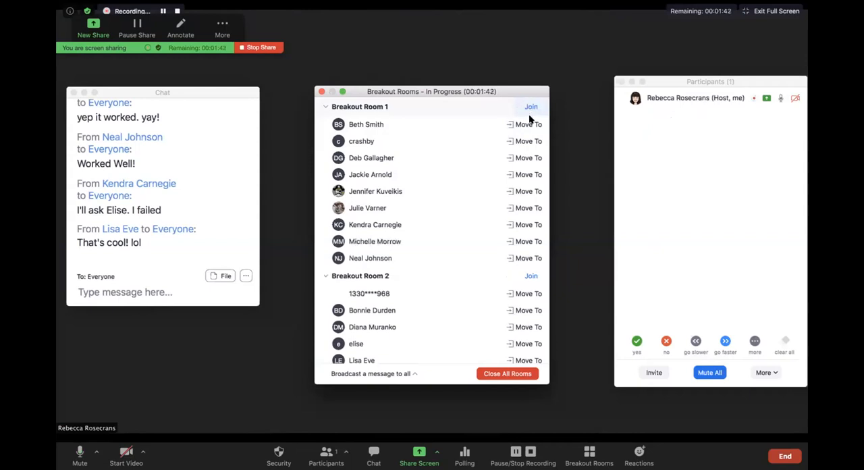
{"action": "scroll", "coordinate": [504, 281], "scroll_direction": "down", "scroll_amount": 1}
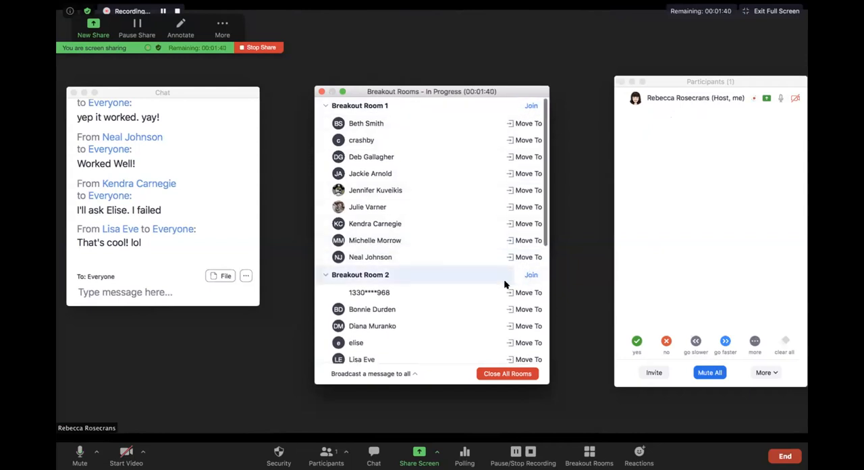
{"action": "scroll", "coordinate": [505, 283], "scroll_direction": "down", "scroll_amount": 5}
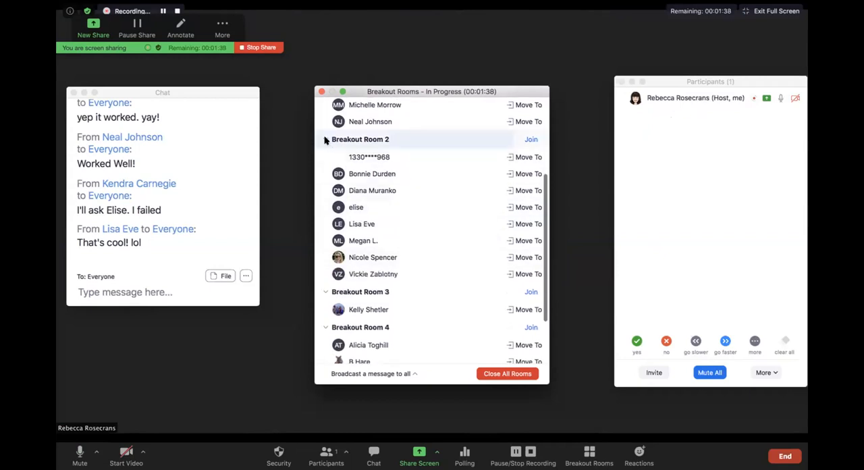
{"action": "left_click", "coordinate": [325, 139]}
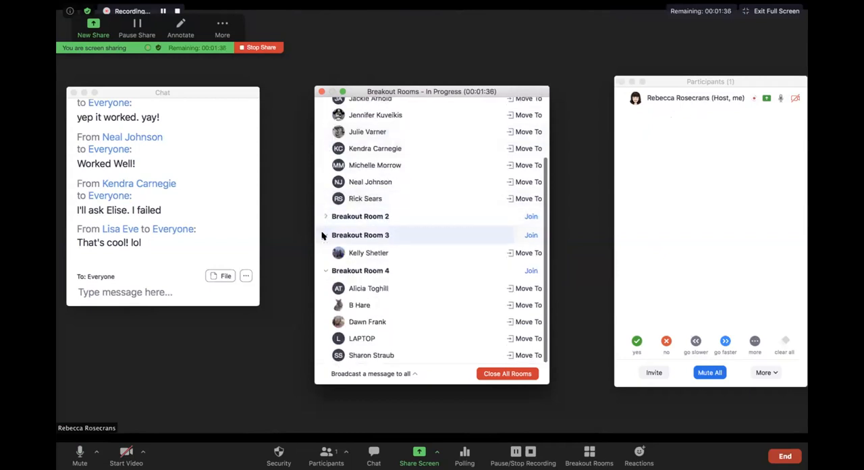
{"action": "left_click", "coordinate": [323, 235]}
{"action": "left_click", "coordinate": [322, 272]}
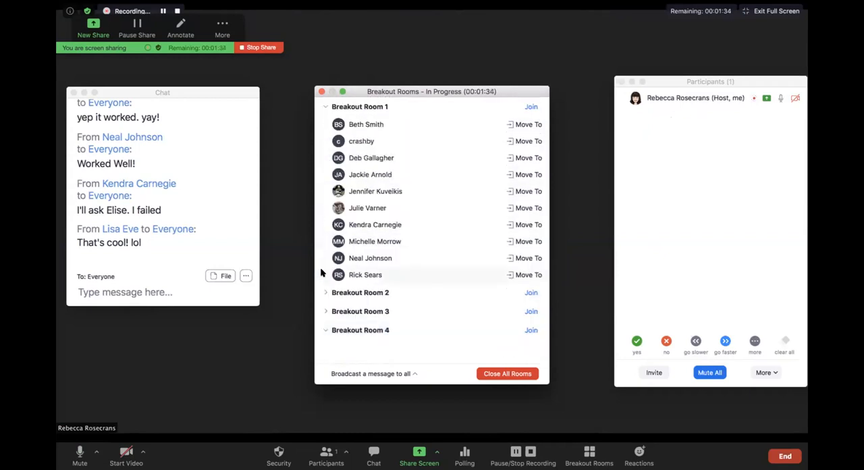
{"action": "left_click", "coordinate": [325, 106]}
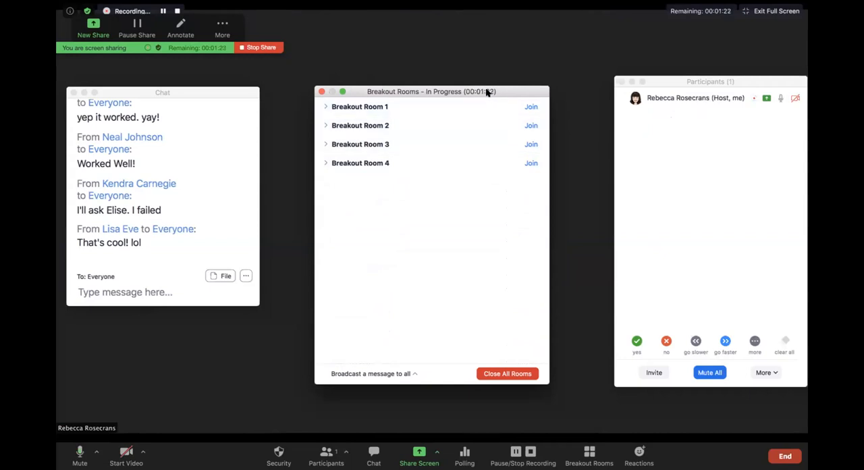
Step: Broadcast "While people are jumping in and out. Note that the chat is only for your group." to all breakout rooms
{"action": "left_click", "coordinate": [405, 374]}
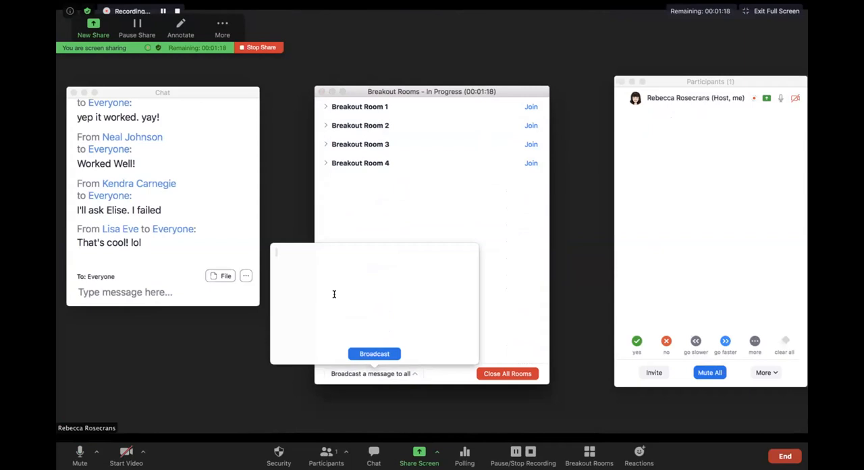
{"action": "type", "text": "While people are jumping in and out. Note that the chat is onl"}
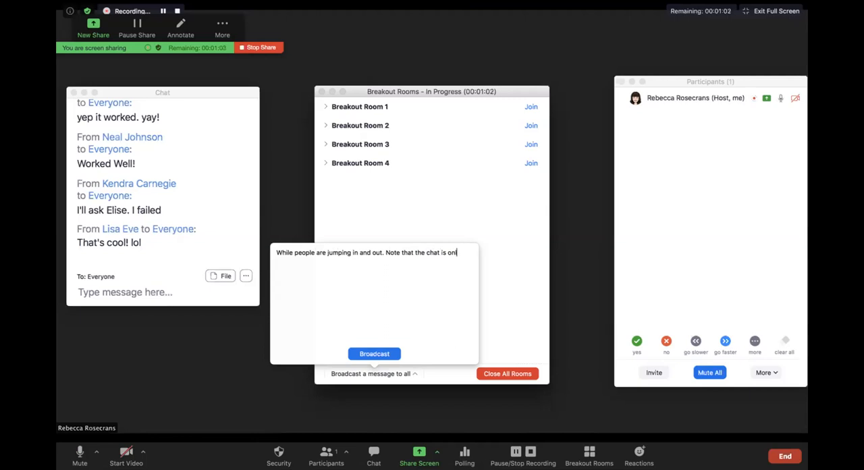
{"action": "type", "text": "y for your group."}
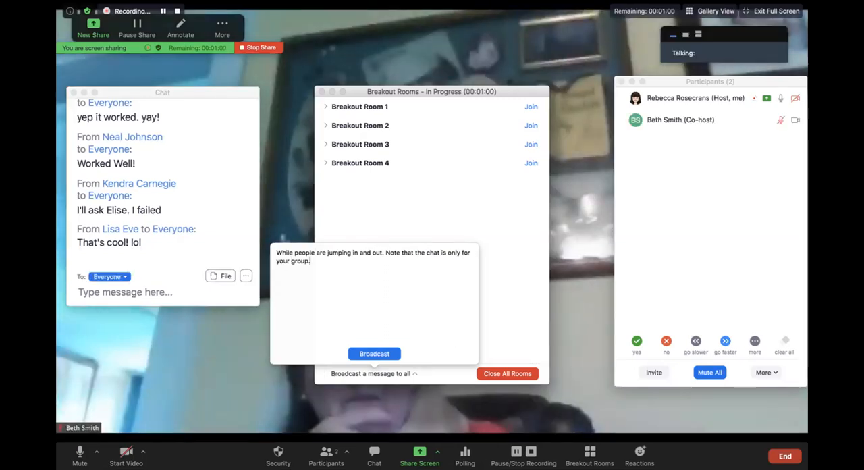
{"action": "key", "text": "Return"}
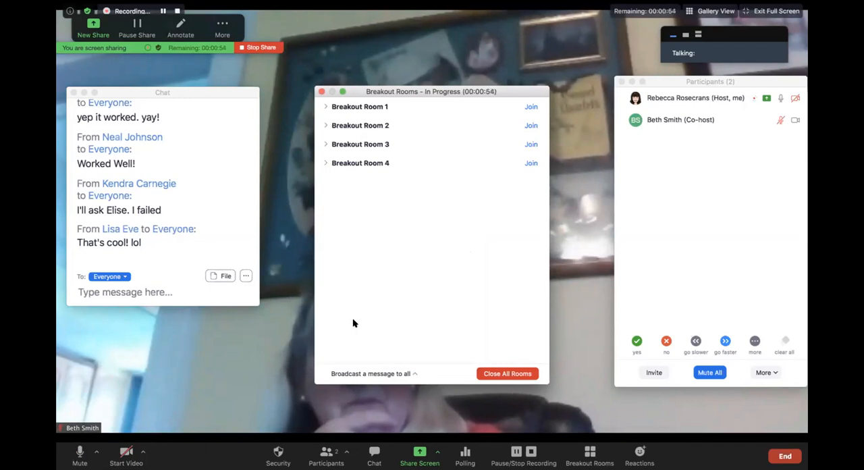
Step: Broadcast the message "30 seconds left." to all breakout rooms
{"action": "left_click", "coordinate": [402, 375]}
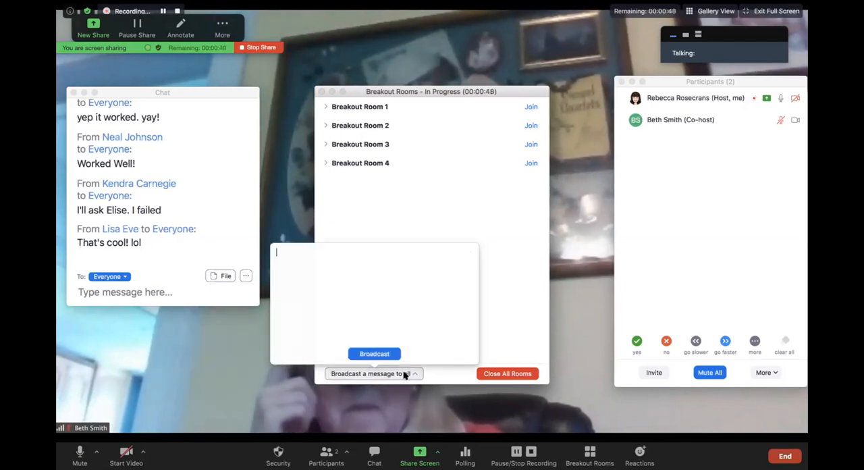
{"action": "type", "text": "30 se"}
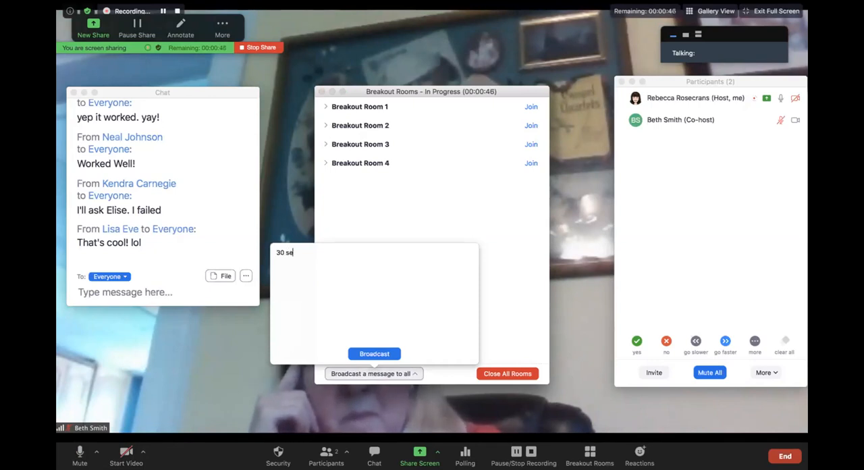
{"action": "type", "text": "conds left."}
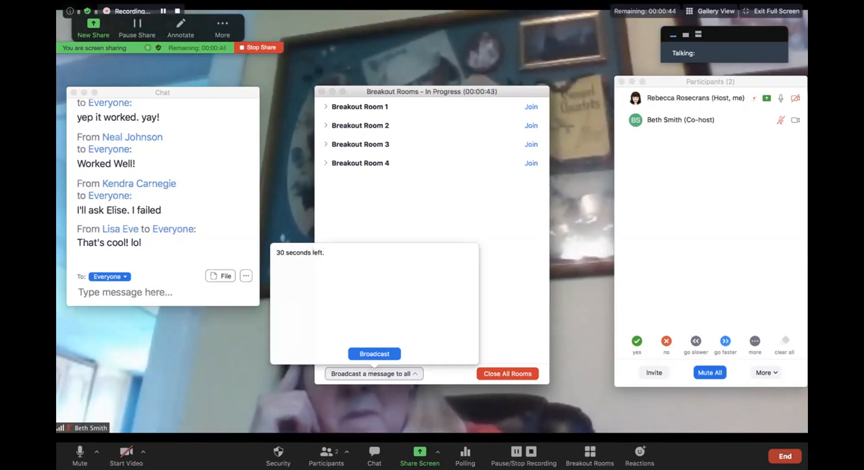
{"action": "left_click", "coordinate": [383, 354]}
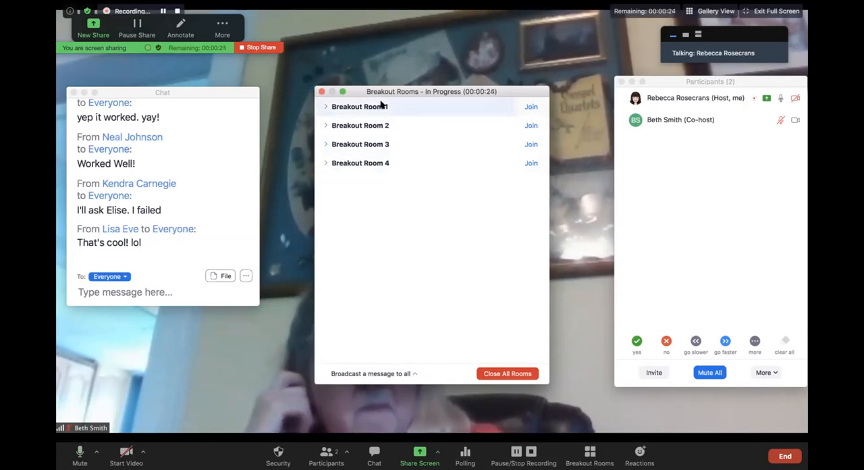
Step: Move the Breakout Rooms window clear of the speaker's face and close all rooms once the time is up
{"action": "left_click_drag", "start_coordinate": [381, 89], "coordinate": [133, 317]}
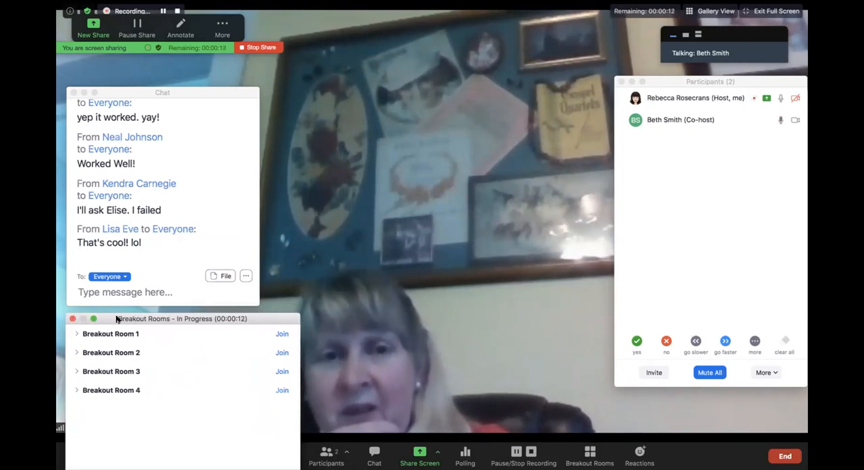
{"action": "left_click_drag", "start_coordinate": [116, 318], "coordinate": [413, 30]}
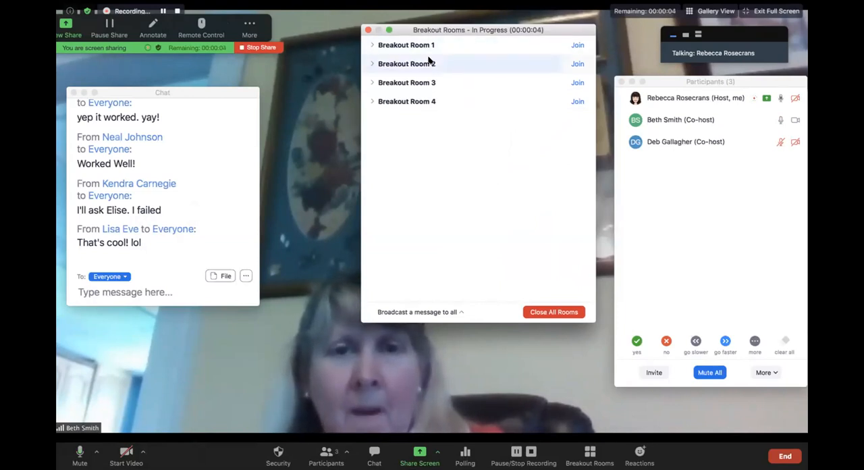
{"action": "left_click_drag", "start_coordinate": [429, 32], "coordinate": [452, 24]}
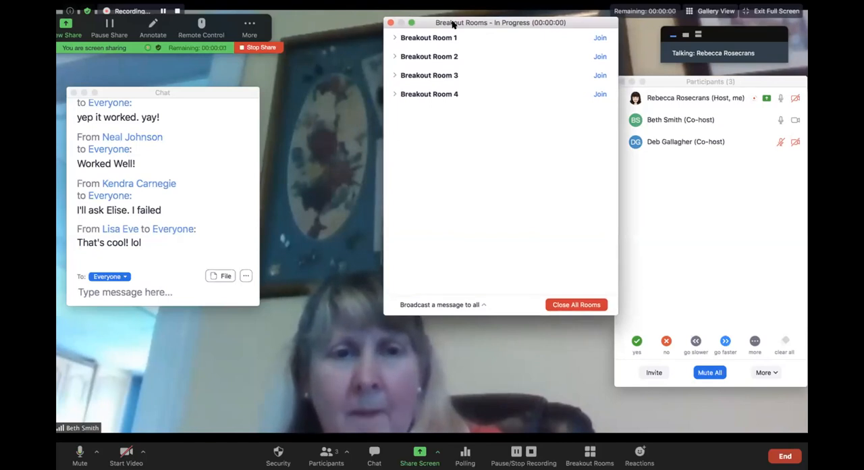
{"action": "left_click", "coordinate": [511, 270]}
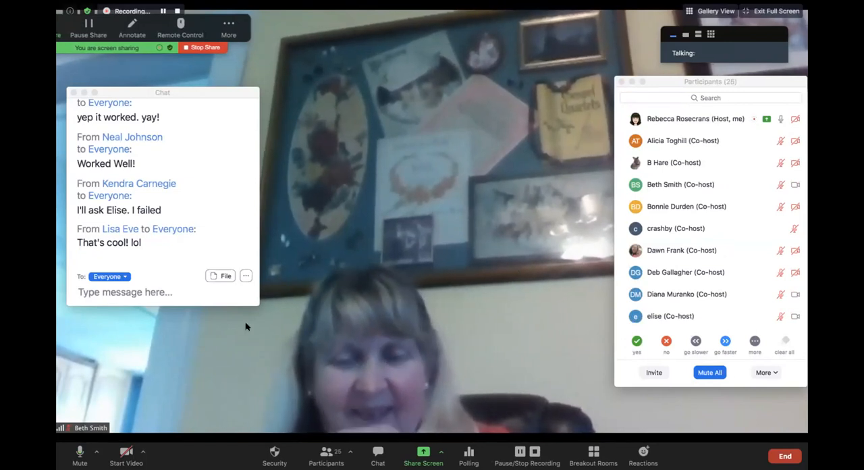
Step: Start a new screen share of Desktop 1
{"action": "left_click", "coordinate": [132, 292]}
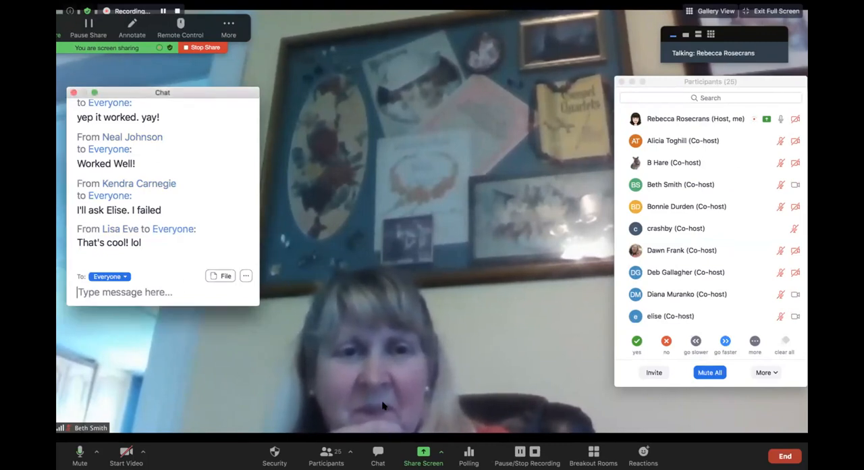
{"action": "left_click", "coordinate": [423, 452]}
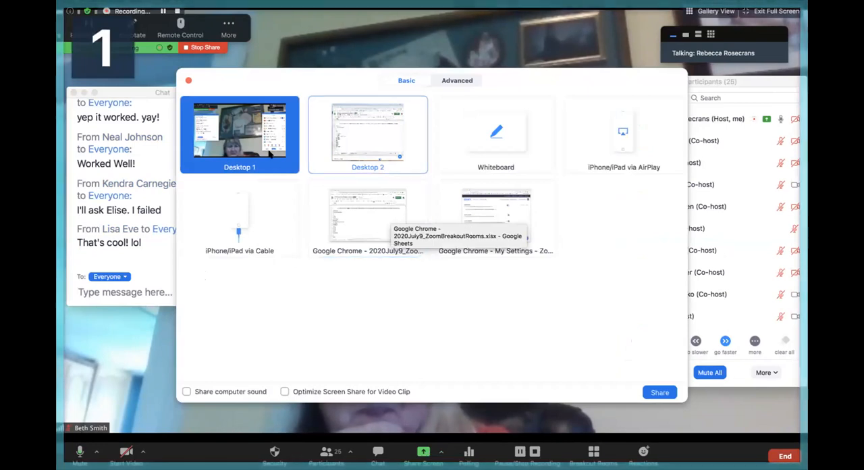
{"action": "left_click", "coordinate": [659, 392]}
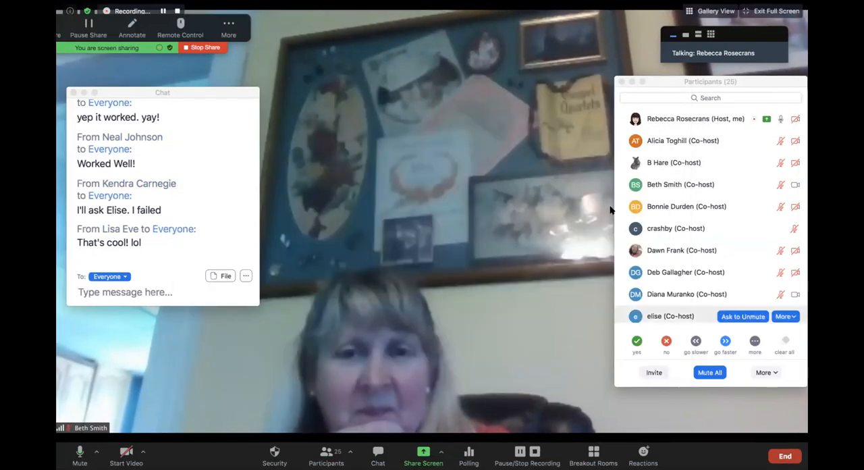
Step: Expand the floating video panel to a strip of participant thumbnails and hide the non-video participants
{"action": "left_click", "coordinate": [685, 35]}
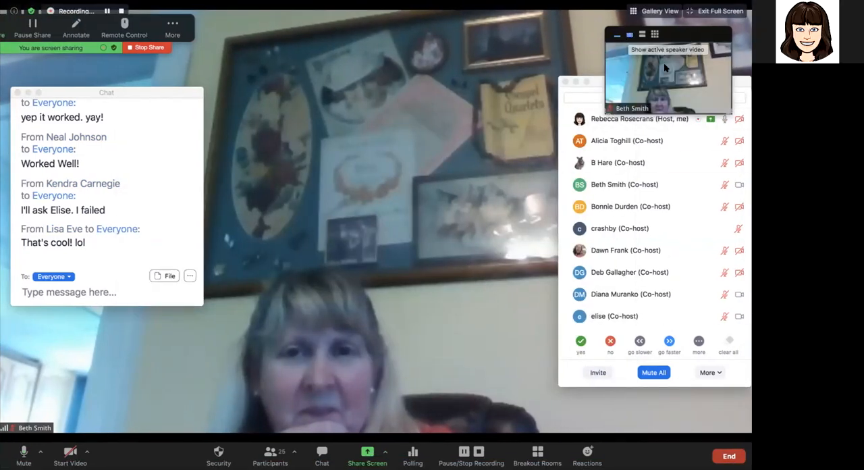
{"action": "left_click", "coordinate": [642, 34]}
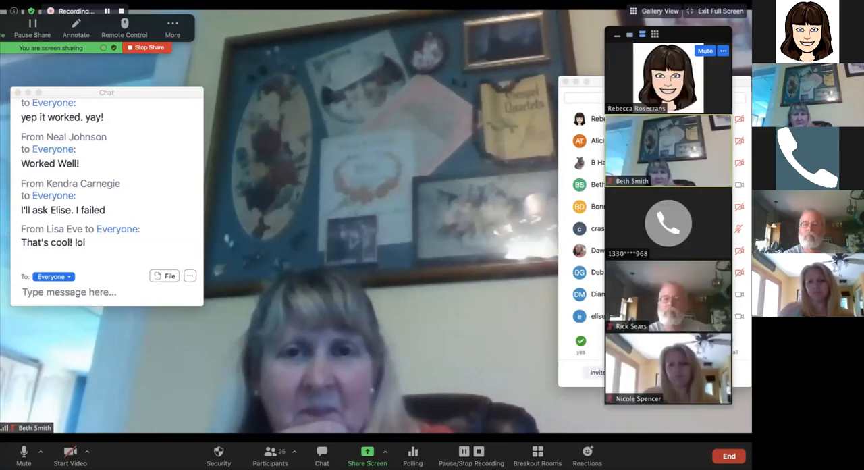
{"action": "left_click", "coordinate": [724, 50]}
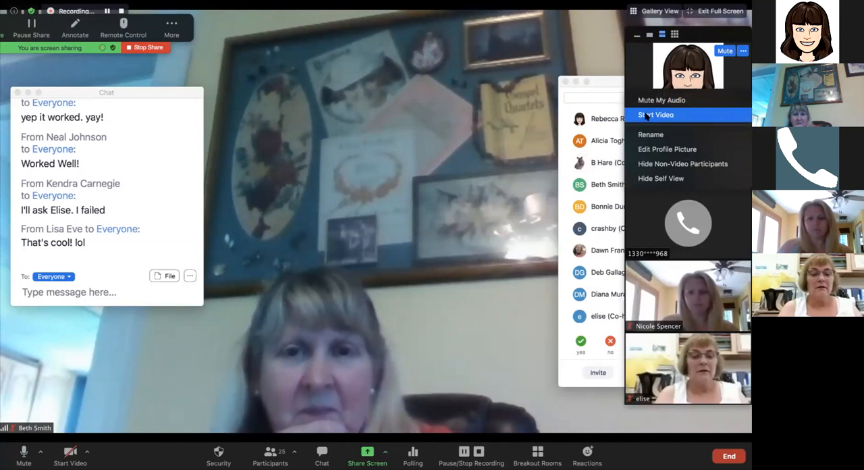
{"action": "left_click", "coordinate": [536, 55]}
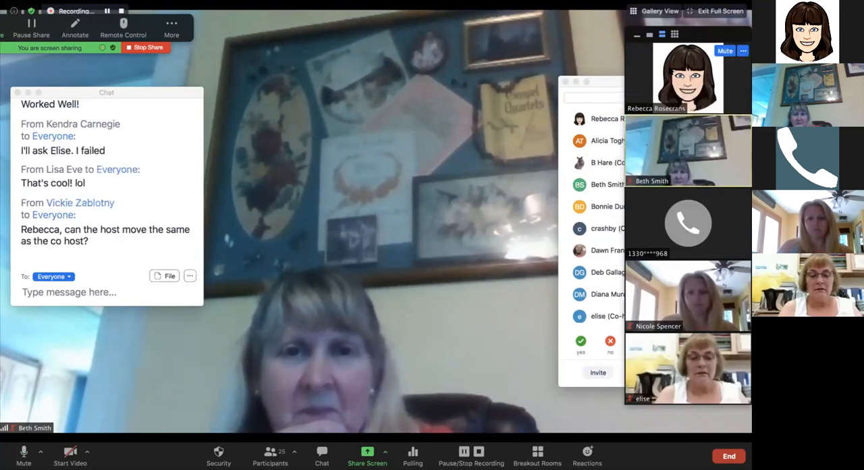
{"action": "left_click", "coordinate": [743, 51]}
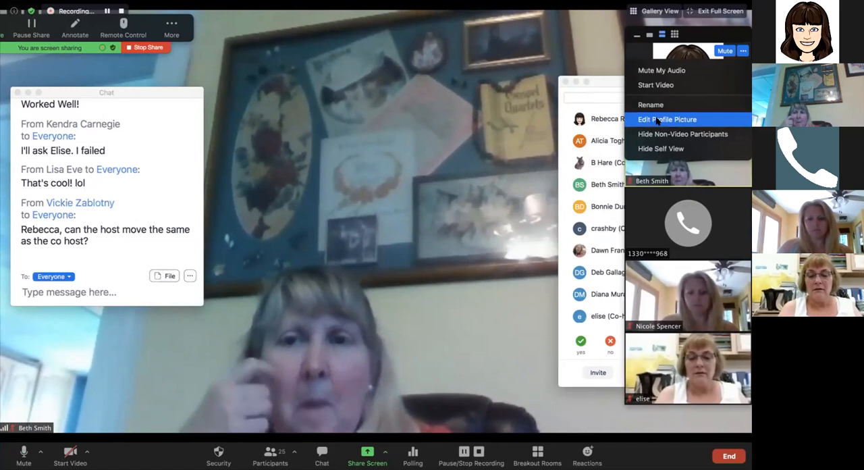
{"action": "left_click", "coordinate": [549, 52]}
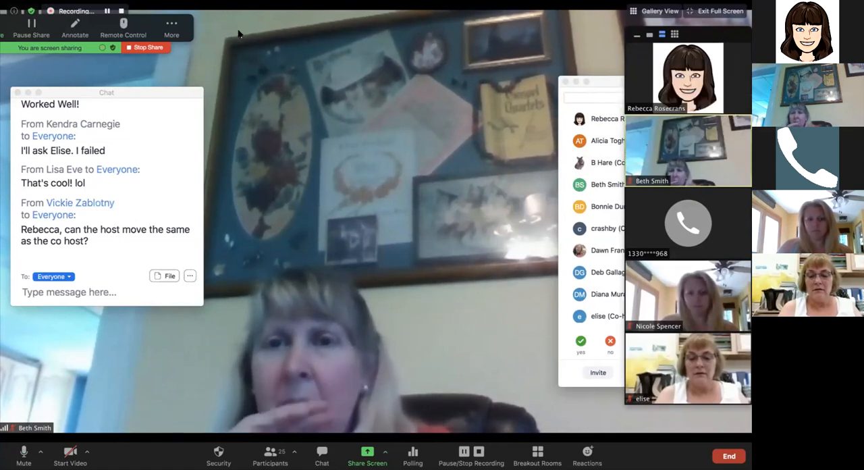
{"action": "right_click", "coordinate": [634, 74]}
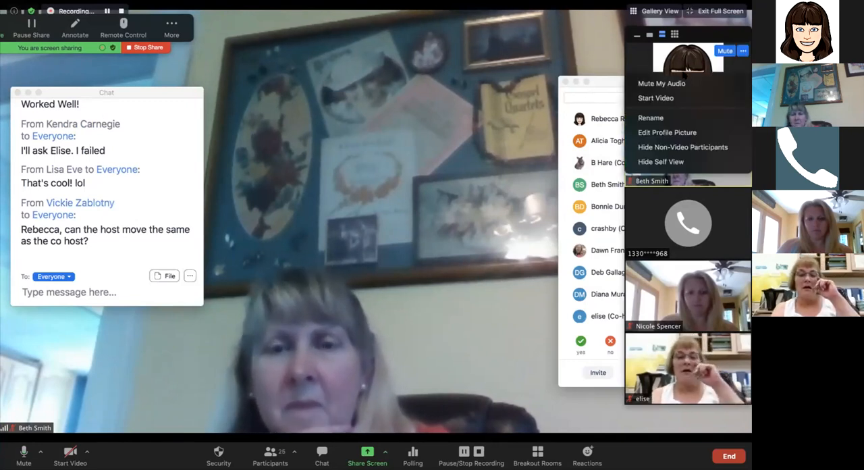
{"action": "left_click", "coordinate": [675, 147]}
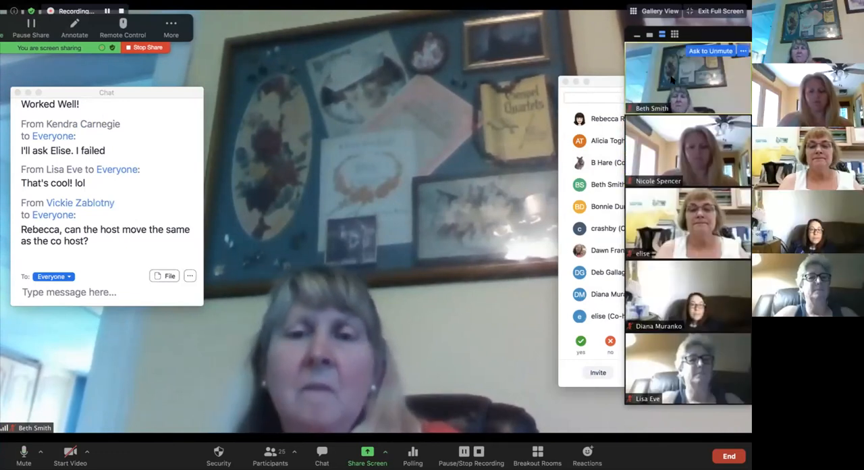
Step: Pin the video of the first participant in the thumbnail strip and collapse the floating video panel
{"action": "left_click", "coordinate": [743, 51]}
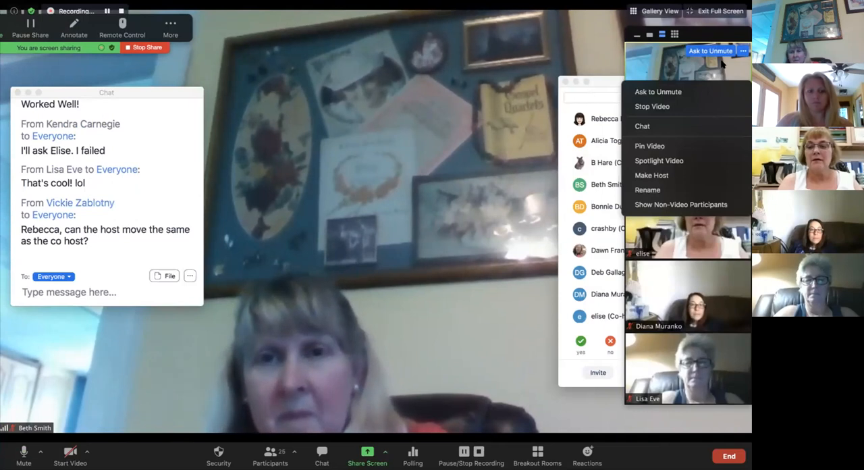
{"action": "left_click", "coordinate": [675, 146]}
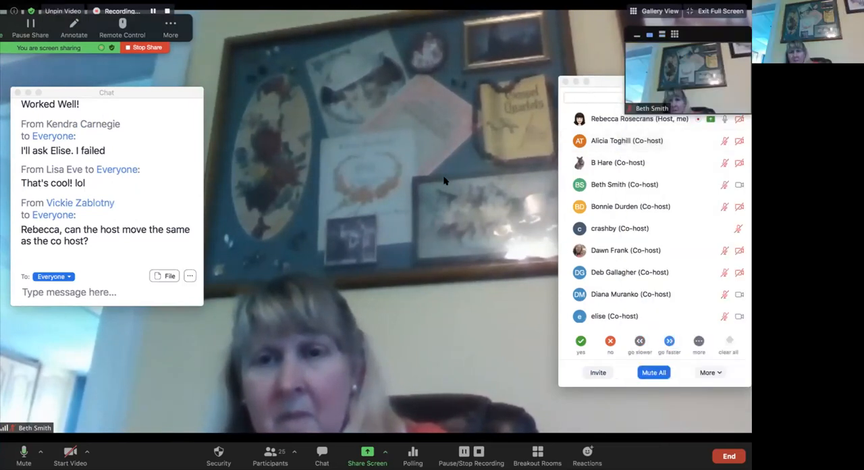
{"action": "left_click", "coordinate": [662, 35]}
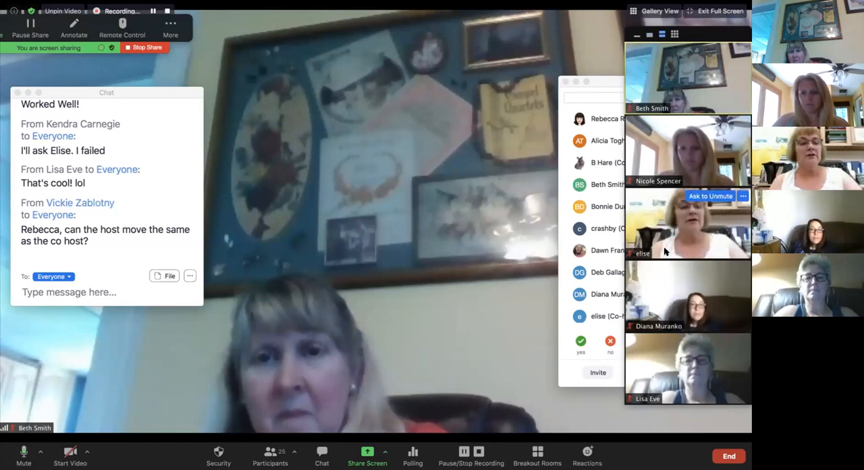
{"action": "left_click", "coordinate": [638, 35]}
{"action": "left_click", "coordinate": [693, 35]}
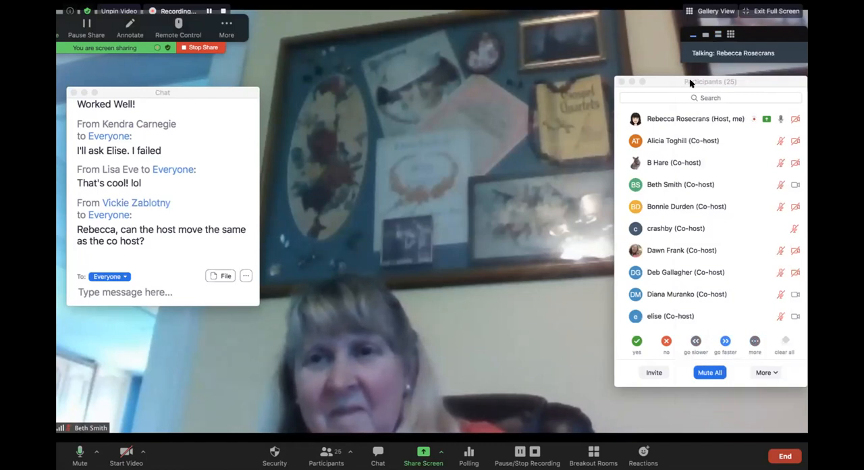
Step: Open the Breakout Rooms window and arrange it between the Chat and Participants windows
{"action": "left_click_drag", "start_coordinate": [690, 82], "coordinate": [642, 124]}
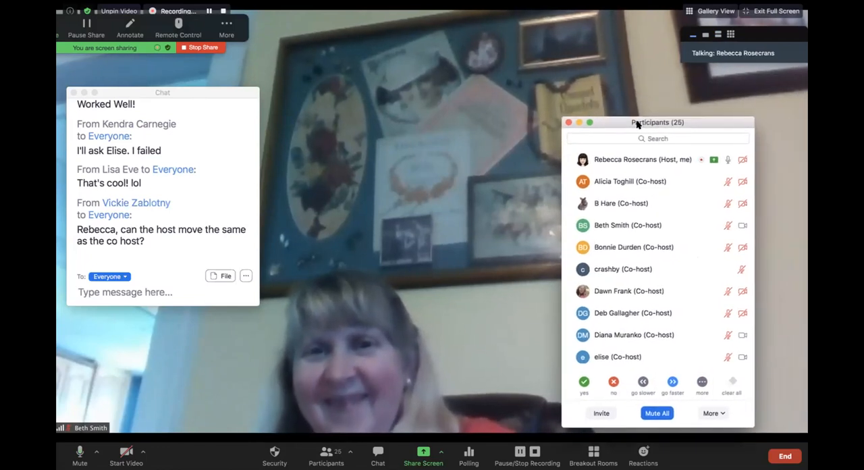
{"action": "left_click", "coordinate": [593, 452]}
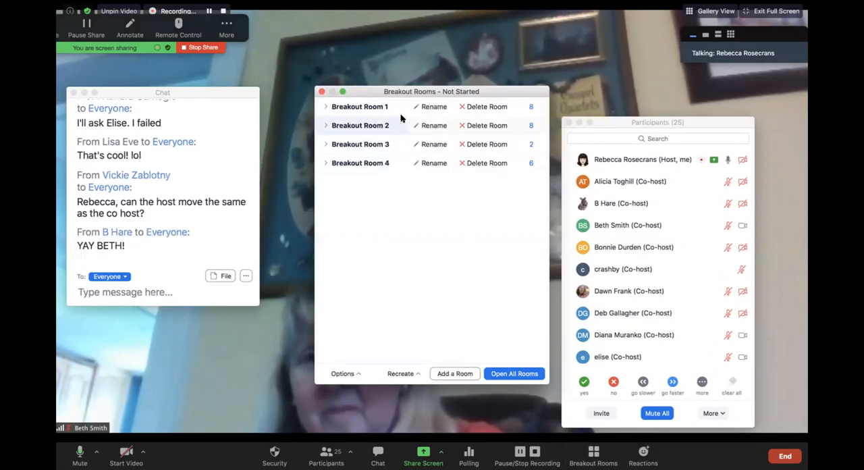
{"action": "left_click_drag", "start_coordinate": [403, 94], "coordinate": [369, 132]}
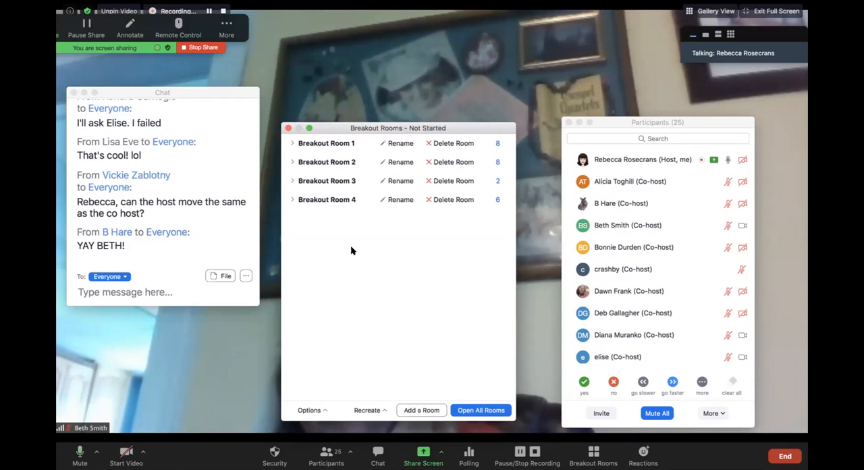
Step: Read the latest group chat questions and review the breakout room options for moving participants automatically
{"action": "scroll", "coordinate": [174, 224], "scroll_direction": "down", "scroll_amount": 1}
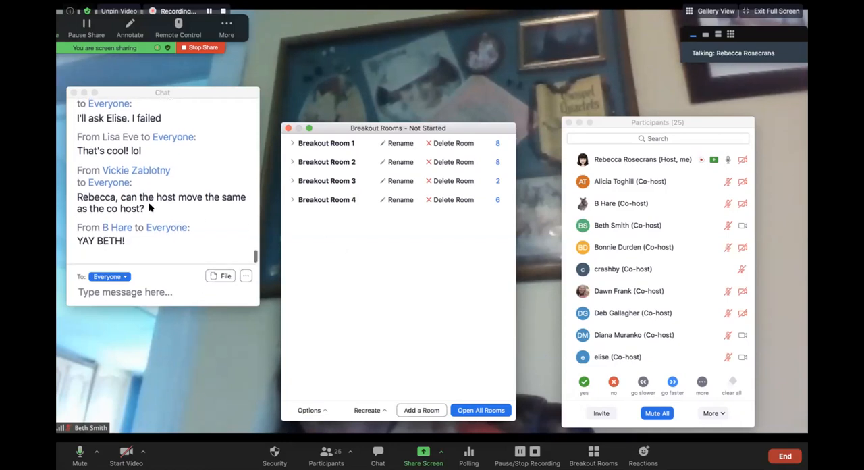
{"action": "scroll", "coordinate": [113, 213], "scroll_direction": "down", "scroll_amount": 1}
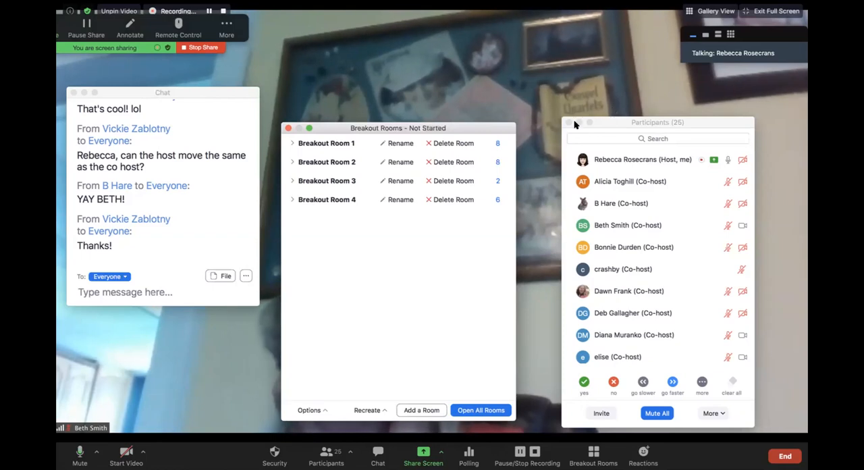
{"action": "scroll", "coordinate": [190, 197], "scroll_direction": "up", "scroll_amount": 1}
{"action": "scroll", "coordinate": [172, 209], "scroll_direction": "down", "scroll_amount": 1}
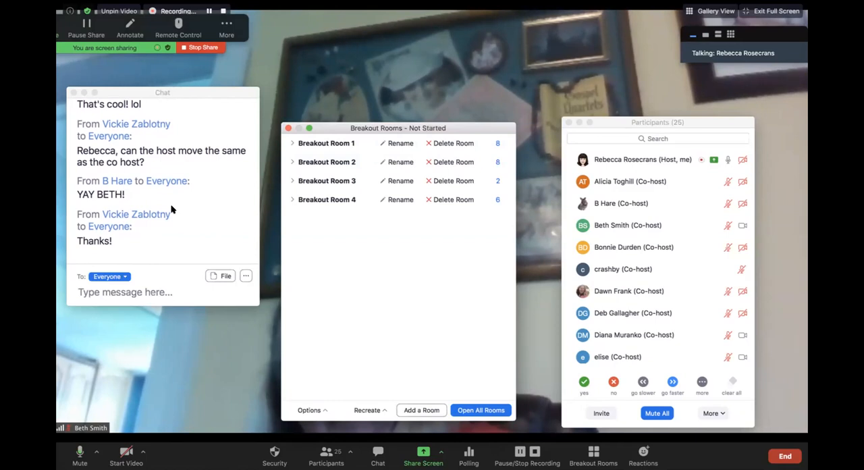
{"action": "scroll", "coordinate": [172, 213], "scroll_direction": "down", "scroll_amount": 1}
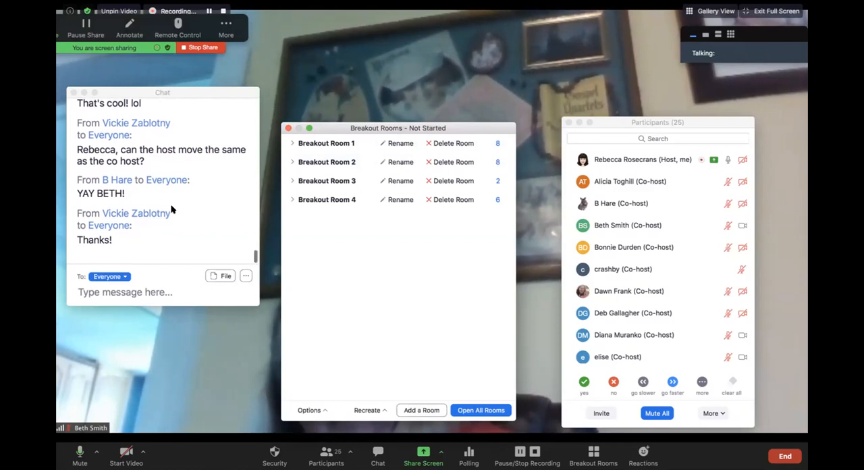
{"action": "left_click", "coordinate": [117, 291]}
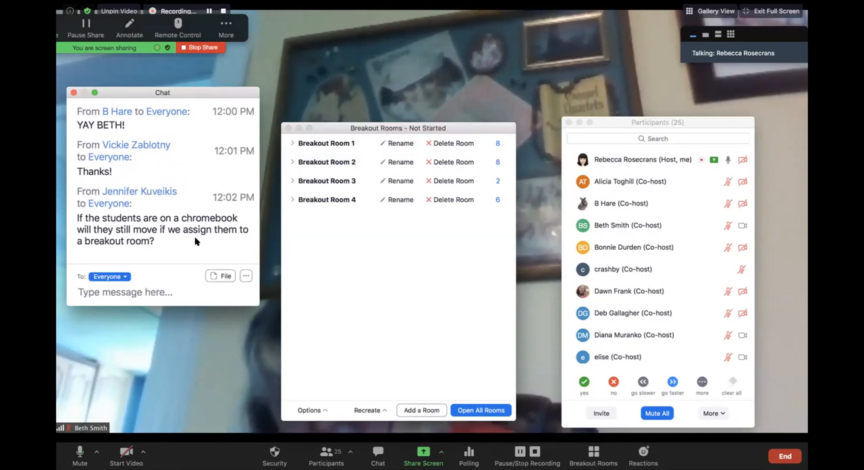
{"action": "left_click", "coordinate": [322, 410]}
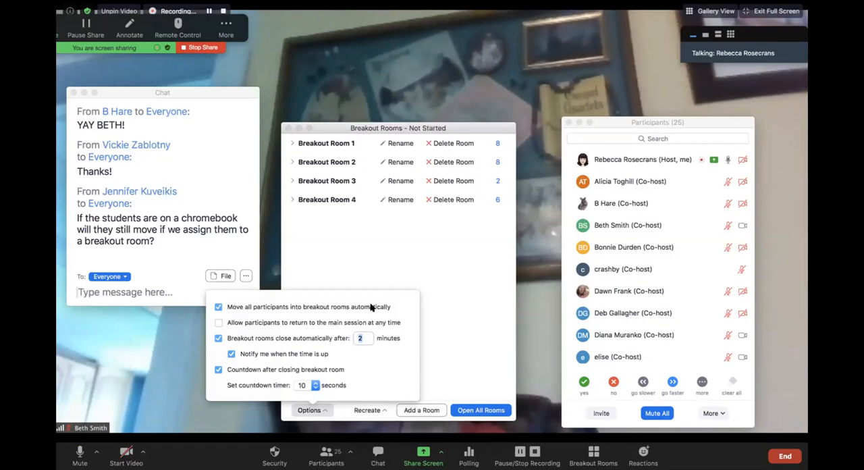
{"action": "left_click", "coordinate": [364, 284]}
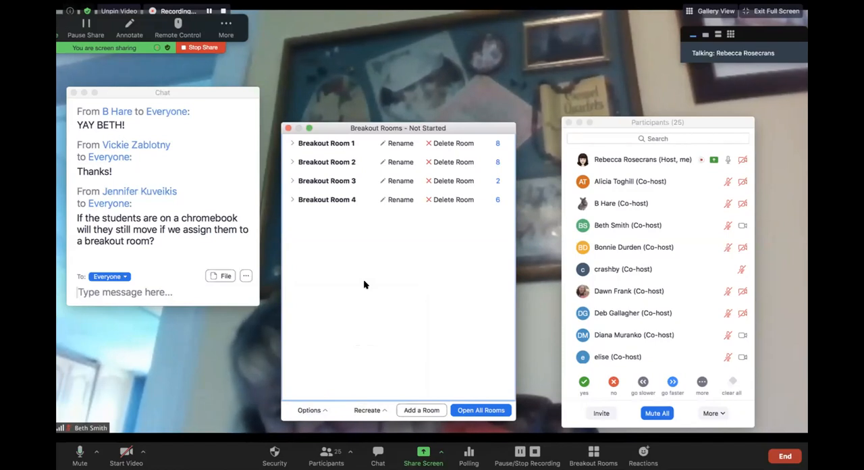
{"action": "left_click", "coordinate": [122, 292]}
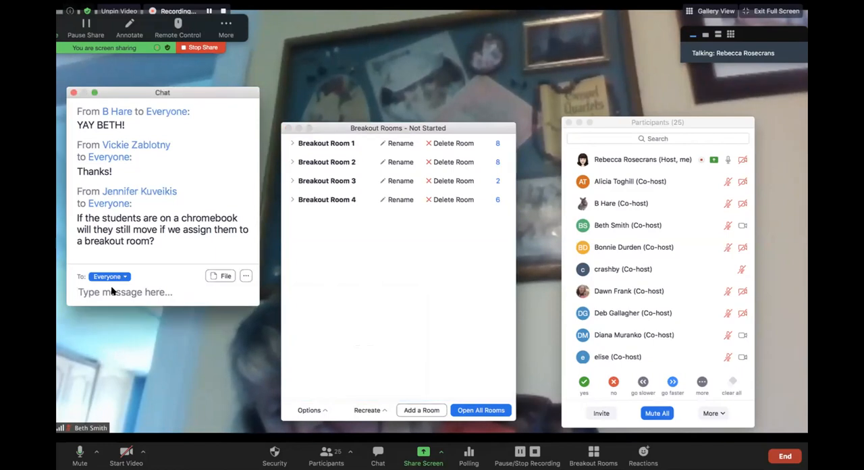
{"action": "type", "text": "https"}
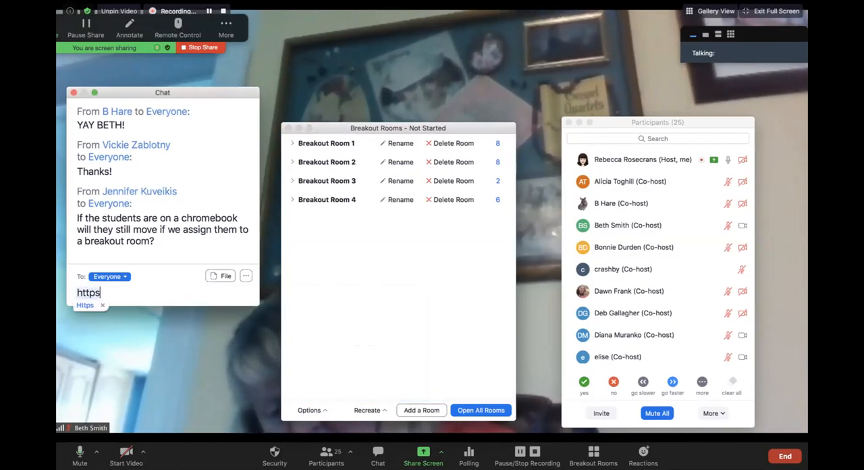
{"action": "type", "text": "://"}
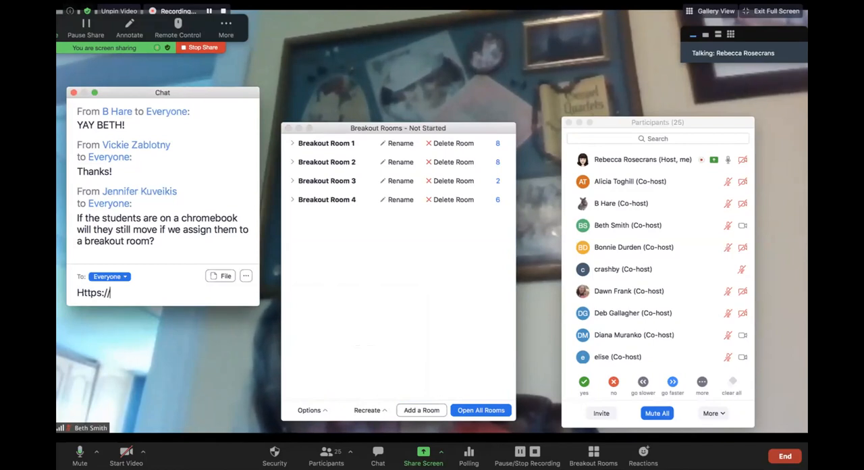
{"action": "type", "text": "tin"}
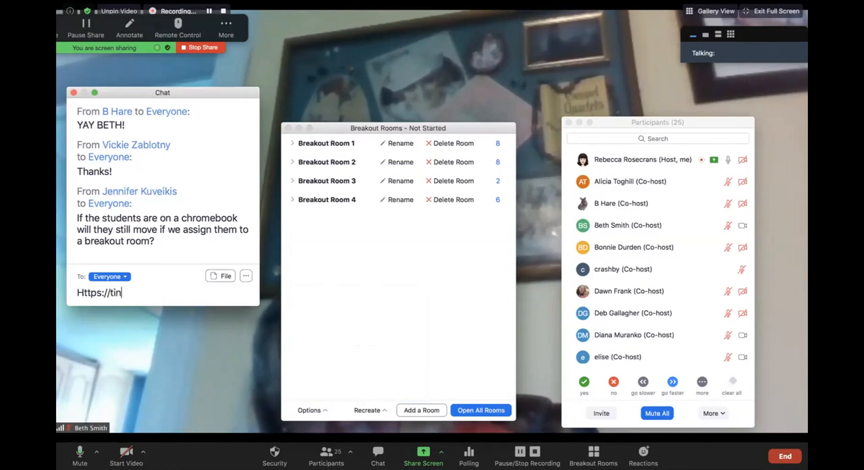
{"action": "type", "text": "yurl.com/tccsap"}
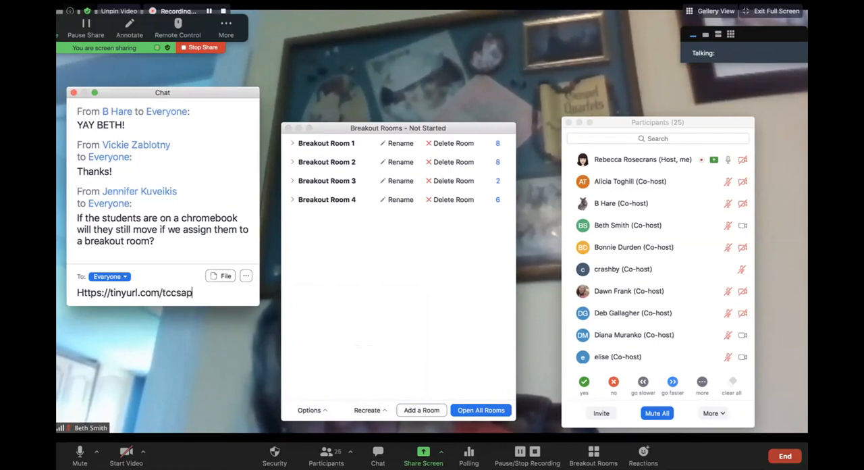
{"action": "type", "text": "dform"}
{"action": "key", "text": "Return"}
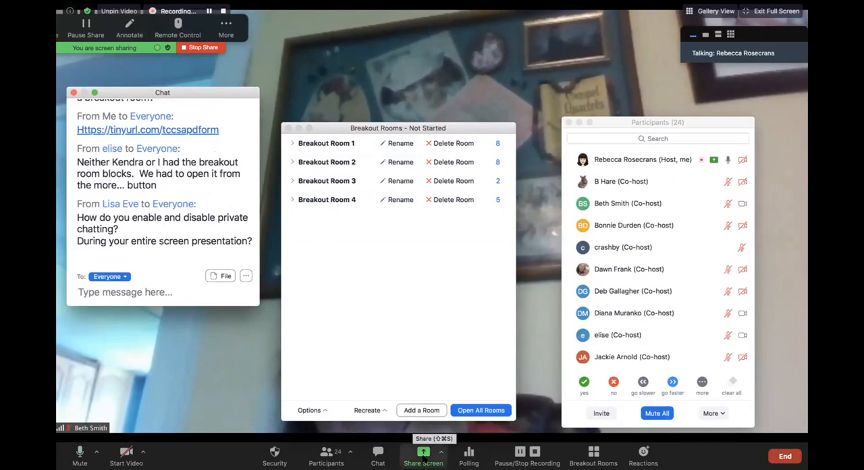
Step: Switch the screen share to Desktop 2 and minimize the spreadsheet window in Chrome to reach the Zoom settings page
{"action": "left_click", "coordinate": [424, 454]}
{"action": "left_click", "coordinate": [368, 135]}
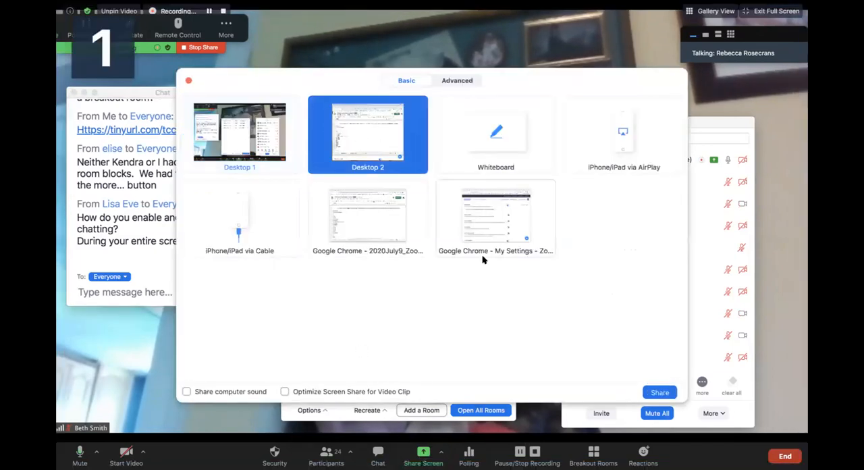
{"action": "left_click", "coordinate": [660, 393]}
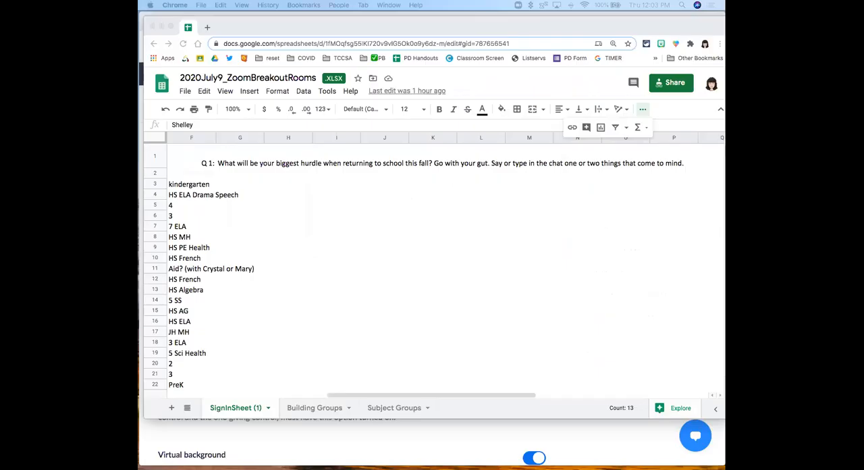
{"action": "left_click", "coordinate": [161, 27]}
{"action": "left_click", "coordinate": [277, 34]}
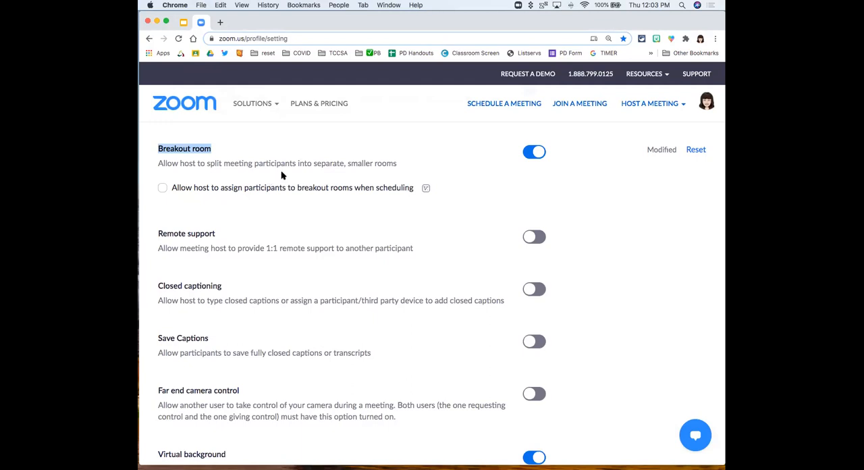
Step: Search the Zoom settings page for "chat" and examine the Chat and Private chat settings under In Meeting (Basic)
{"action": "key", "text": "super+f"}
{"action": "type", "text": "c"}
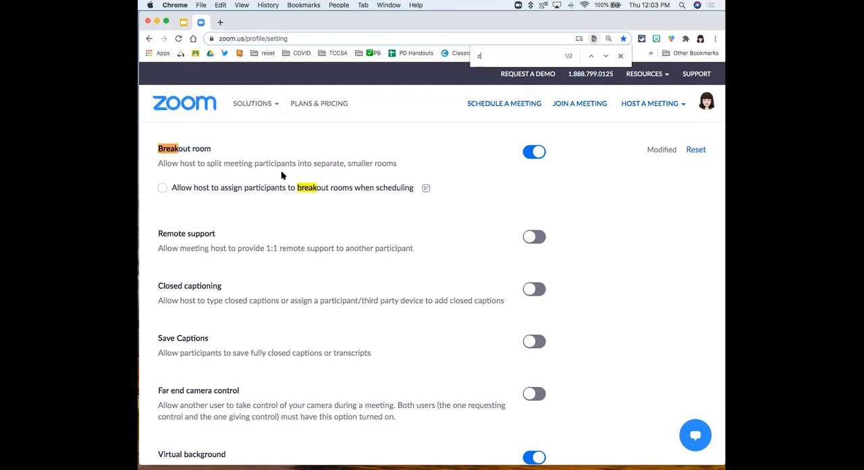
{"action": "type", "text": "hat"}
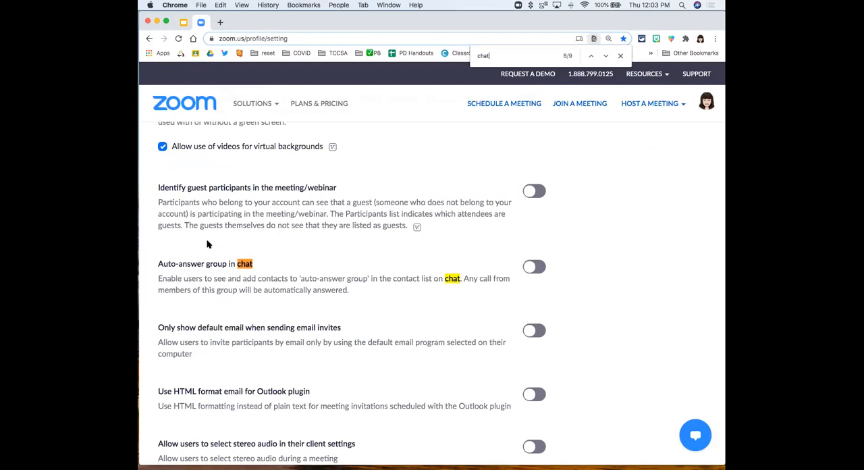
{"action": "scroll", "coordinate": [208, 244], "scroll_direction": "down", "scroll_amount": 2}
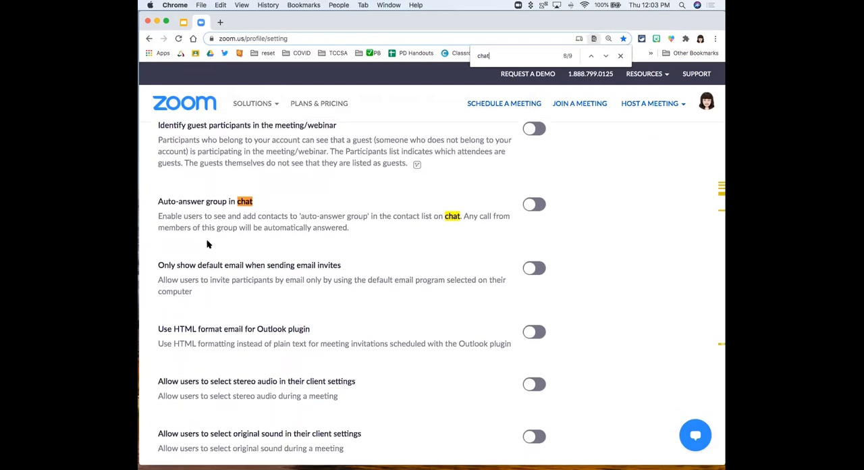
{"action": "scroll", "coordinate": [213, 245], "scroll_direction": "down", "scroll_amount": 1}
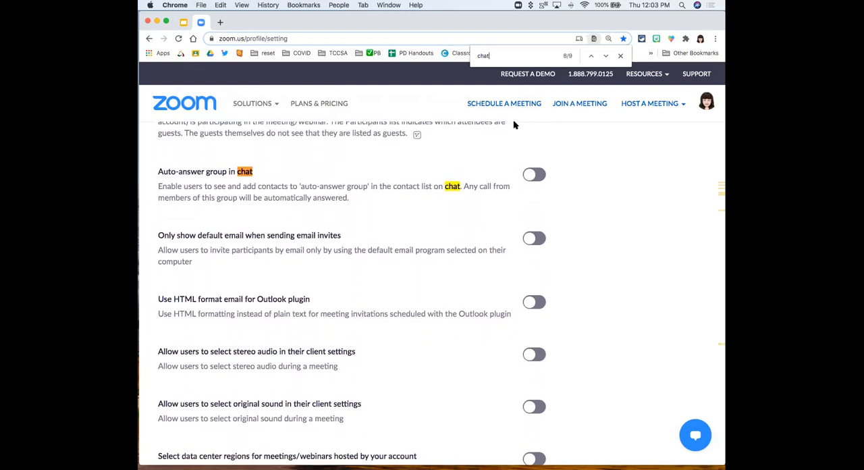
{"action": "left_click", "coordinate": [605, 56]}
{"action": "left_click", "coordinate": [605, 56]}
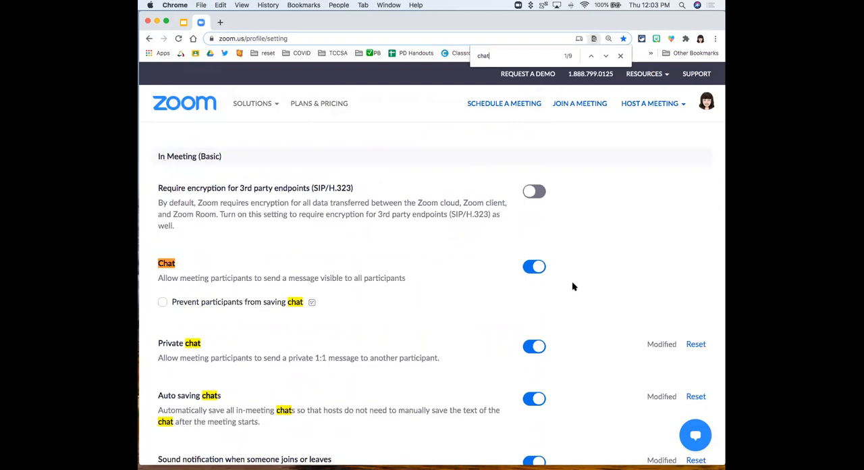
{"action": "scroll", "coordinate": [473, 368], "scroll_direction": "down", "scroll_amount": 5}
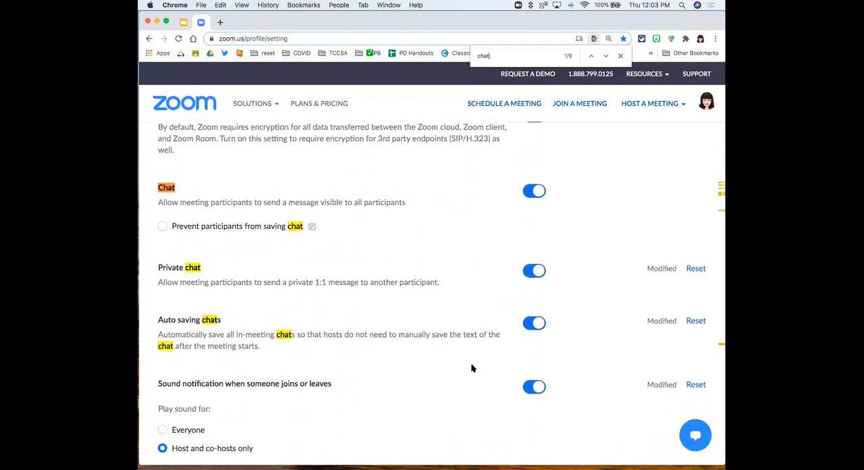